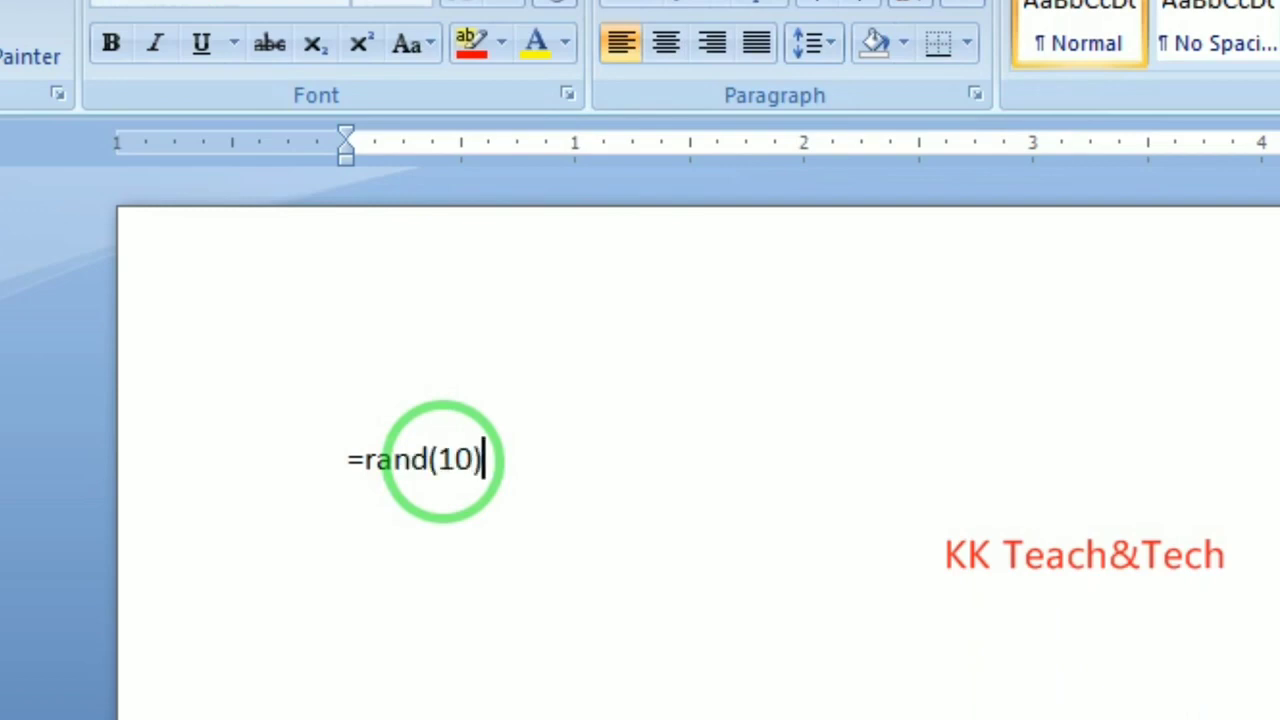
Generate ten paragraphs of sample text from the =rand(10) formula
{"action": "key", "text": "Return"}
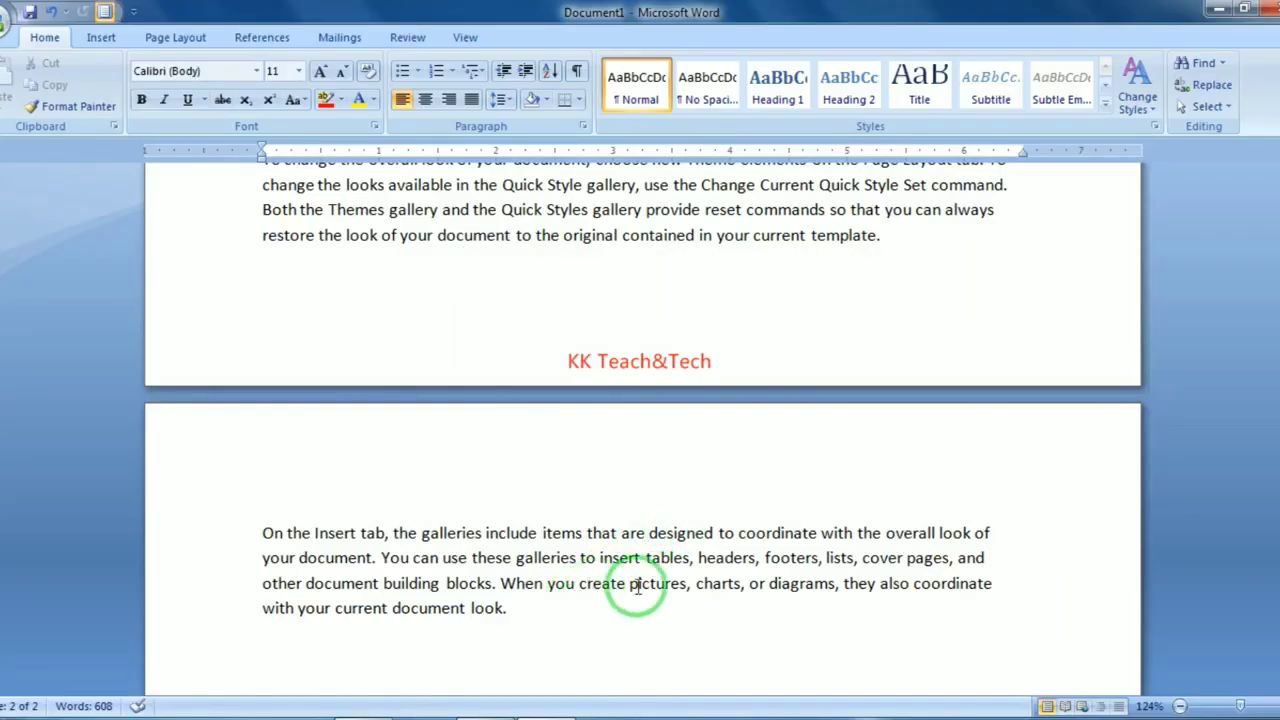
Scroll up through the generated sample text back to the top of the document
{"action": "scroll", "coordinate": [634, 586], "scroll_direction": "up", "scroll_amount": 5}
{"action": "scroll", "coordinate": [640, 575], "scroll_direction": "up", "scroll_amount": 5}
{"action": "scroll", "coordinate": [637, 588], "scroll_direction": "up", "scroll_amount": 3}
{"action": "scroll", "coordinate": [636, 560], "scroll_direction": "up", "scroll_amount": 3}
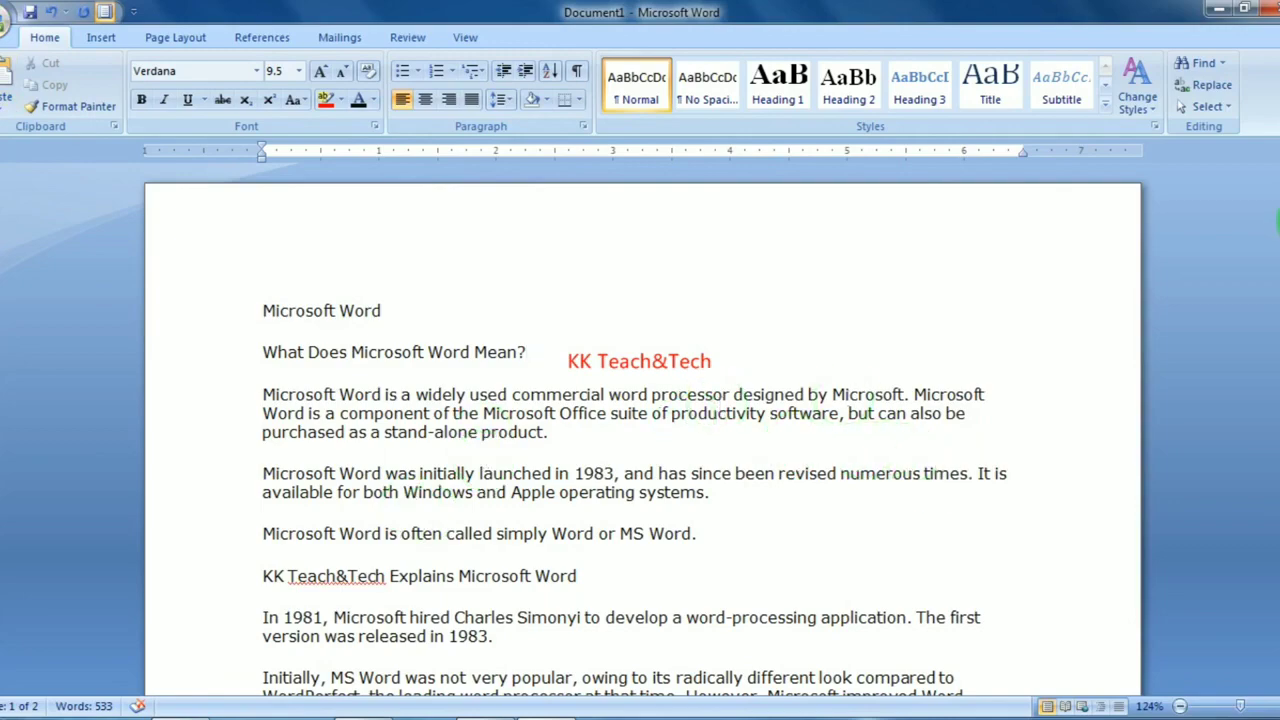
{"action": "left_click_drag", "start_coordinate": [1272, 258], "coordinate": [1276, 232]}
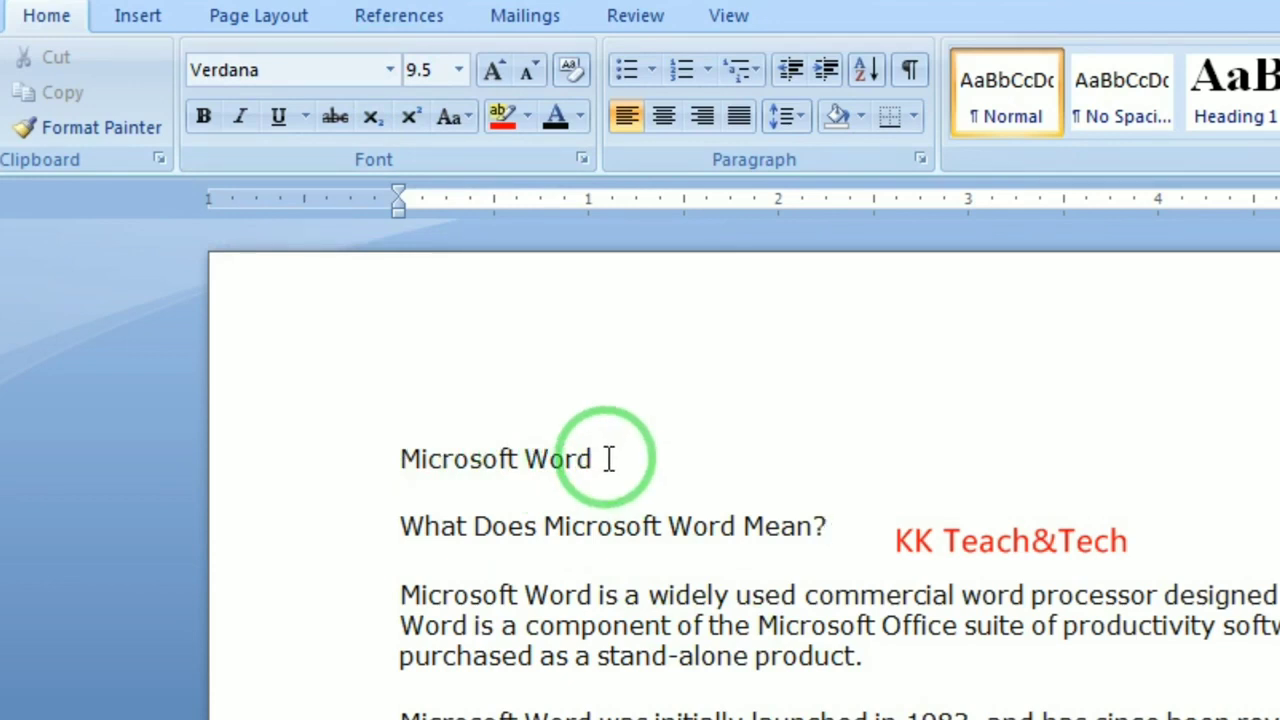
Select the entire 'Microsoft Word' heading line from its first letter to the end
{"action": "left_click_drag", "start_coordinate": [608, 459], "coordinate": [462, 449]}
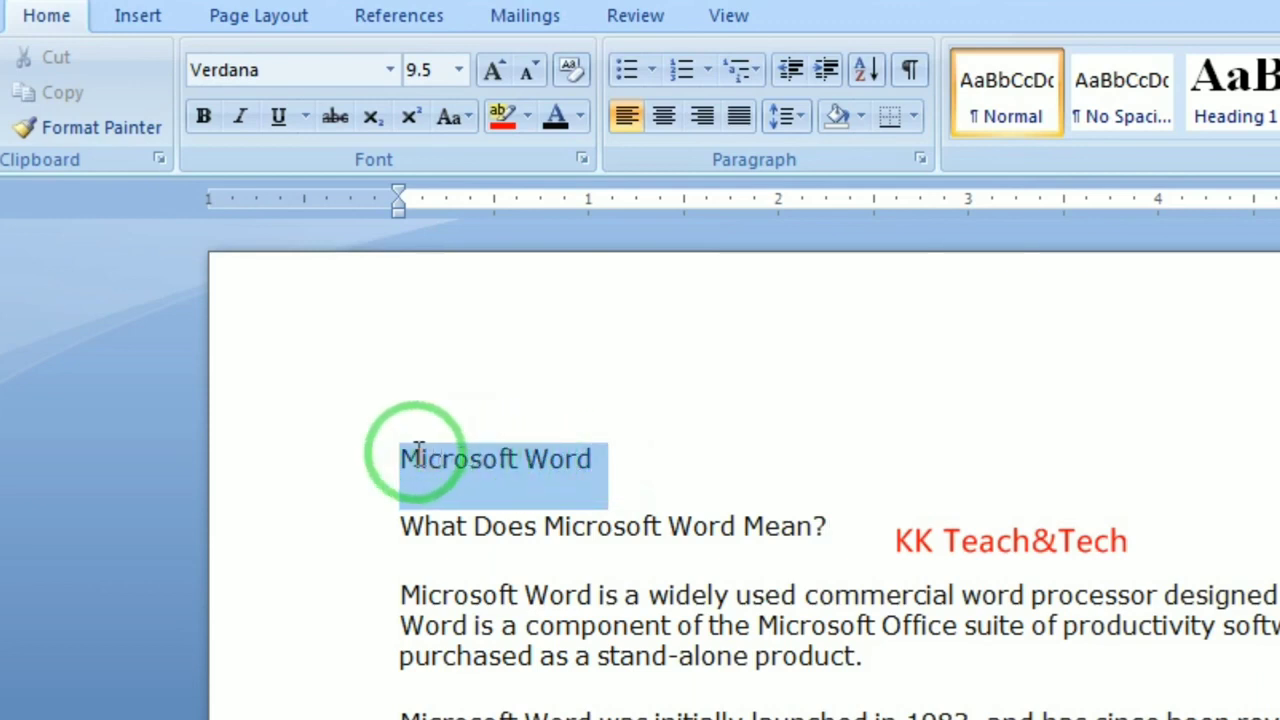
{"action": "left_click_drag", "start_coordinate": [462, 449], "coordinate": [401, 450]}
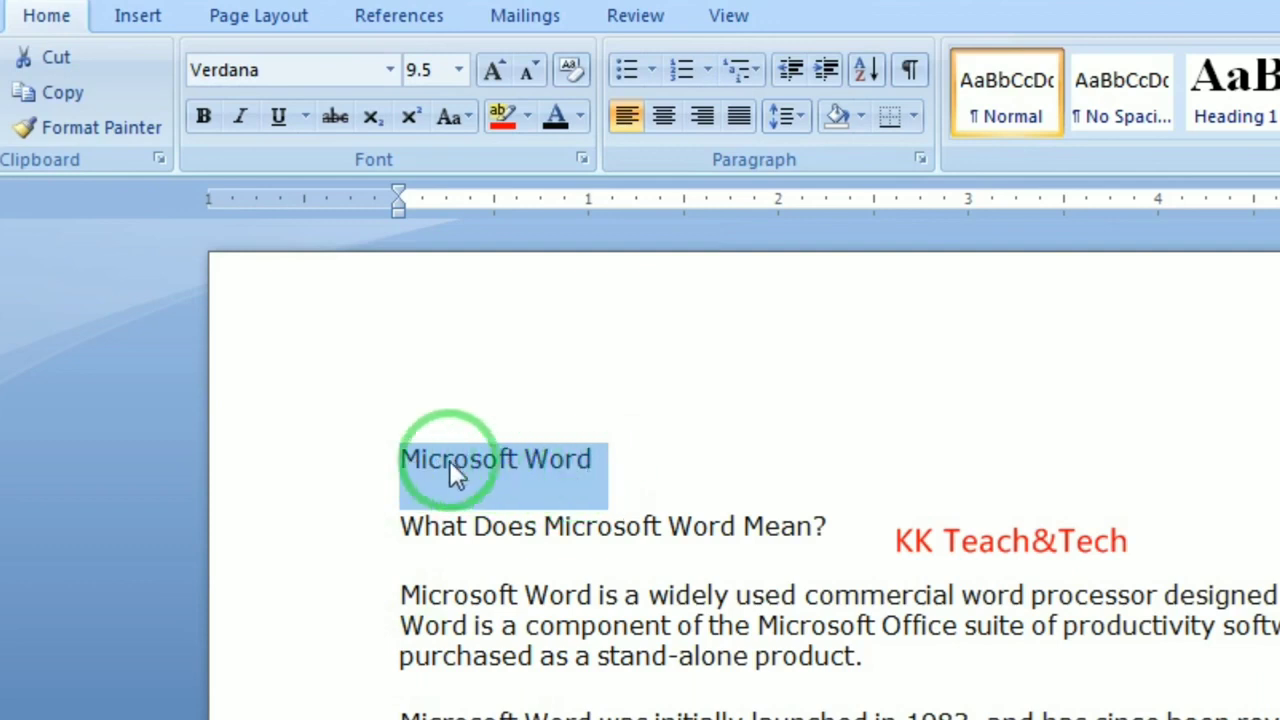
{"action": "left_click", "coordinate": [399, 458]}
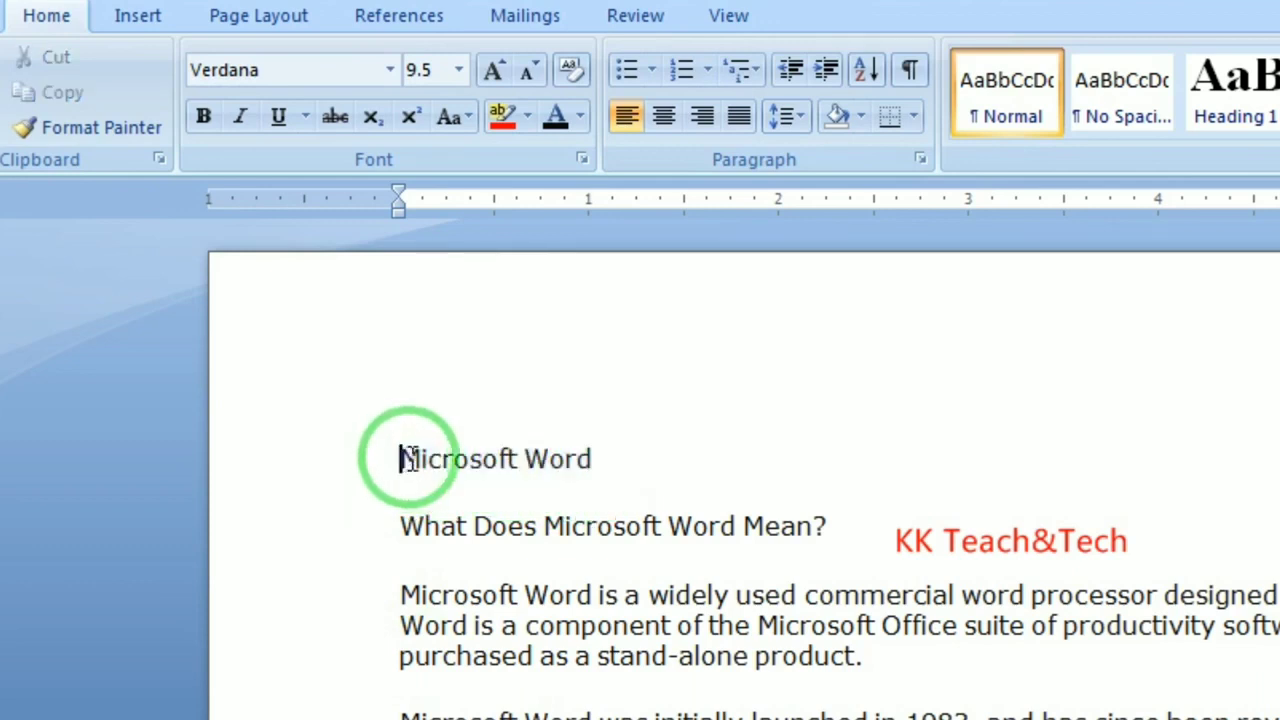
{"action": "left_click_drag", "start_coordinate": [399, 458], "coordinate": [588, 463]}
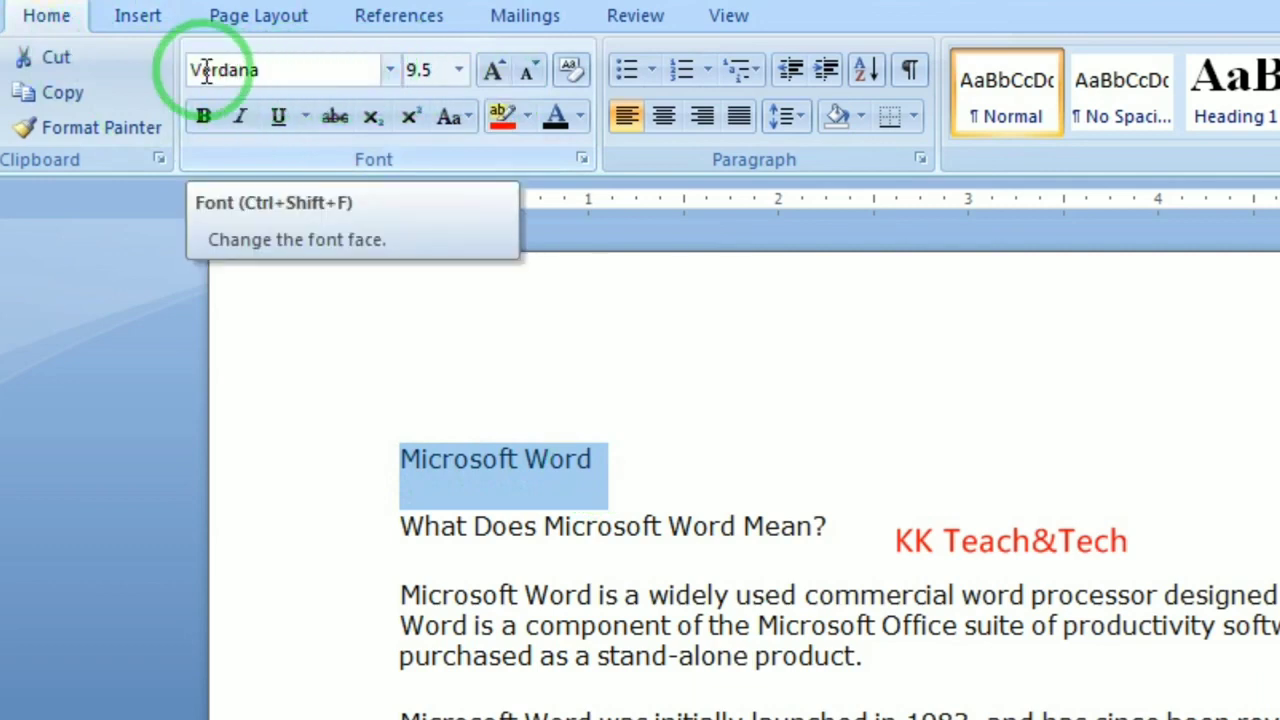
Change the 'Microsoft Word' heading's font from Verdana to Fugaz One
{"action": "left_click", "coordinate": [391, 70]}
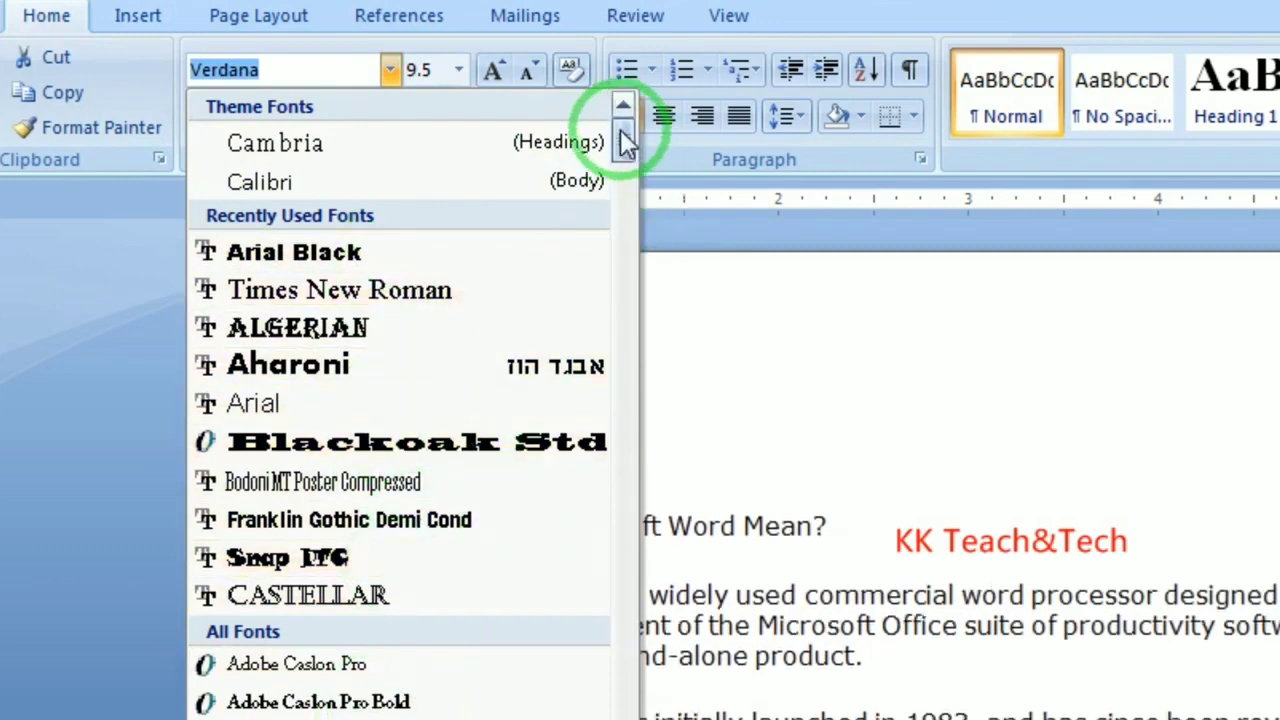
{"action": "left_click_drag", "start_coordinate": [625, 143], "coordinate": [623, 300]}
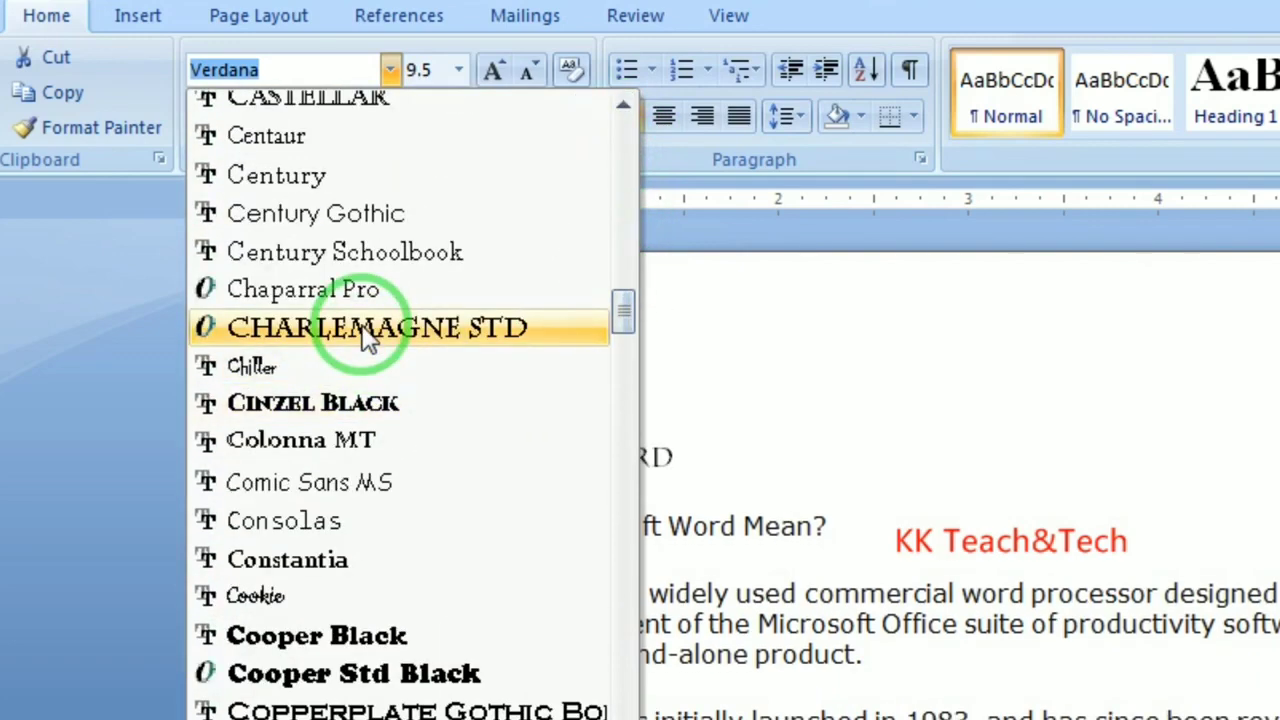
{"action": "scroll", "coordinate": [366, 337], "scroll_direction": "up", "scroll_amount": 4}
{"action": "scroll", "coordinate": [366, 337], "scroll_direction": "down", "scroll_amount": 3}
{"action": "scroll", "coordinate": [366, 337], "scroll_direction": "down", "scroll_amount": 6}
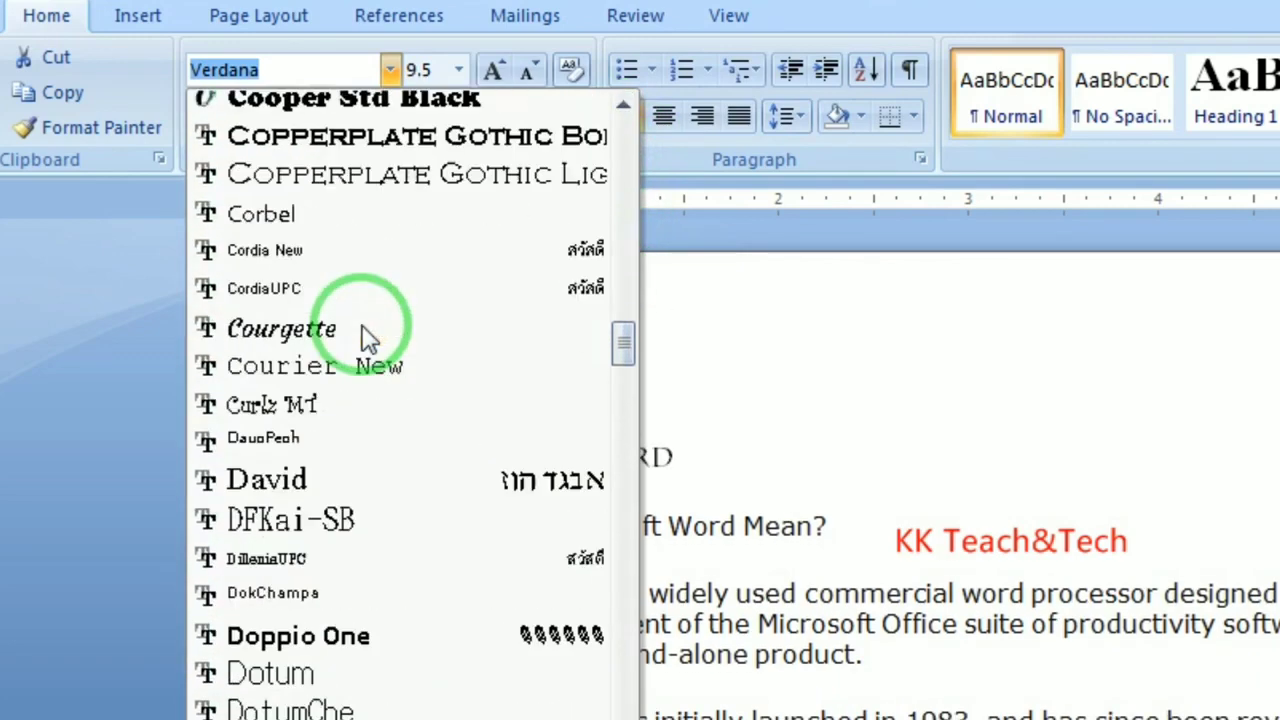
{"action": "scroll", "coordinate": [366, 337], "scroll_direction": "up", "scroll_amount": 1}
{"action": "scroll", "coordinate": [366, 337], "scroll_direction": "up", "scroll_amount": 4}
{"action": "scroll", "coordinate": [366, 337], "scroll_direction": "down", "scroll_amount": 6}
{"action": "scroll", "coordinate": [366, 337], "scroll_direction": "down", "scroll_amount": 7}
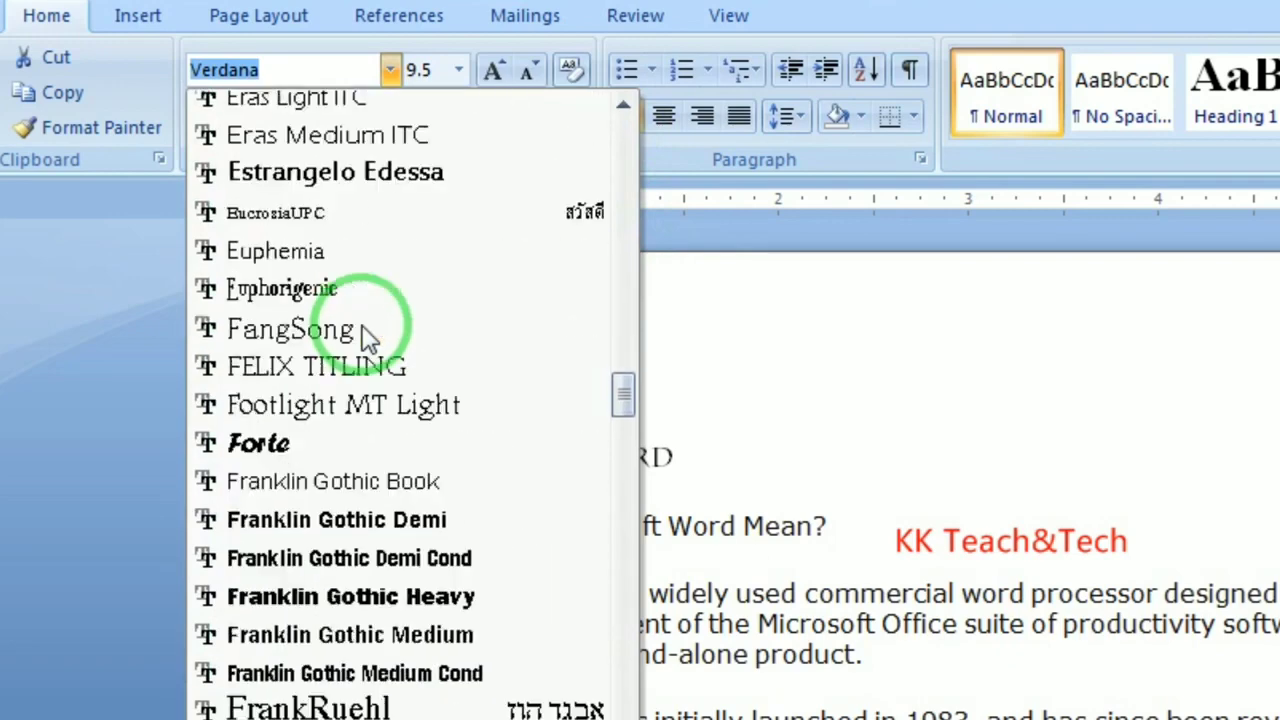
{"action": "scroll", "coordinate": [366, 337], "scroll_direction": "down", "scroll_amount": 3}
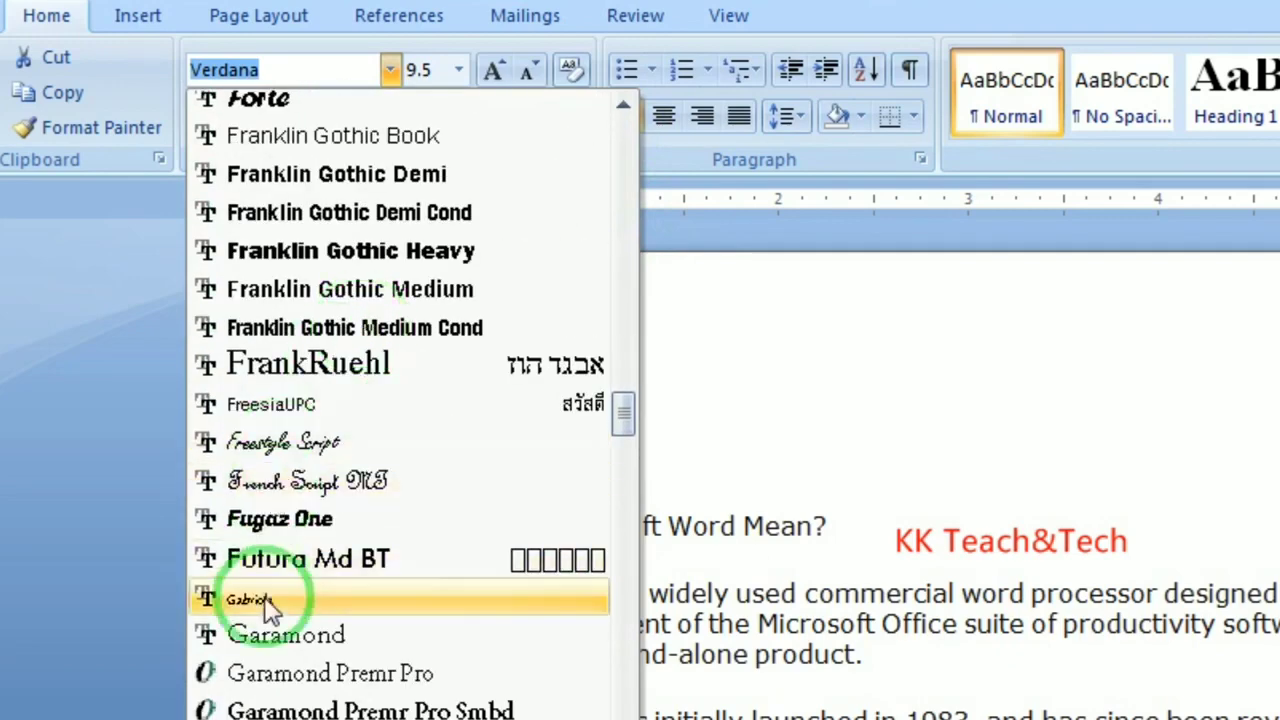
{"action": "left_click", "coordinate": [300, 533]}
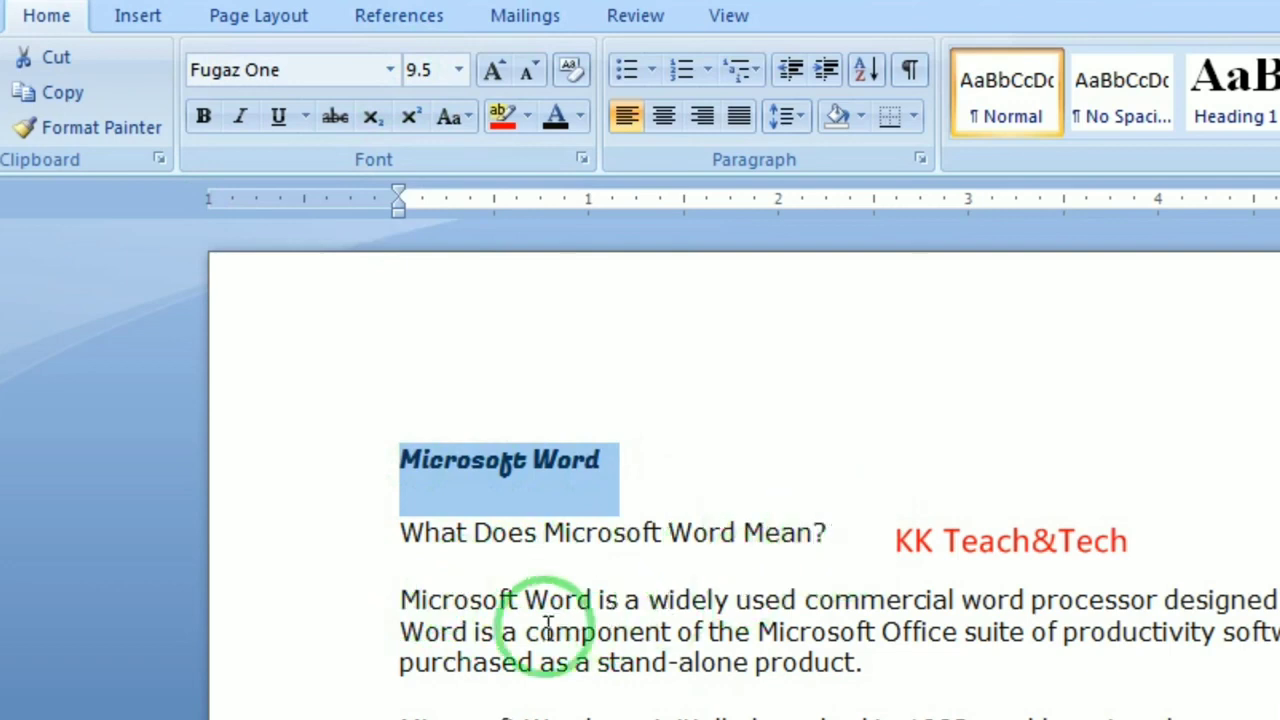
Set the first body paragraph in Cooper Black, then reset it with Clear Formatting
{"action": "mouse_move", "coordinate": [400, 598]}
{"action": "left_mouse_down"}
{"action": "mouse_move", "coordinate": [732, 596]}
{"action": "mouse_move", "coordinate": [1279, 631]}
{"action": "mouse_move", "coordinate": [879, 700]}
{"action": "left_mouse_up"}
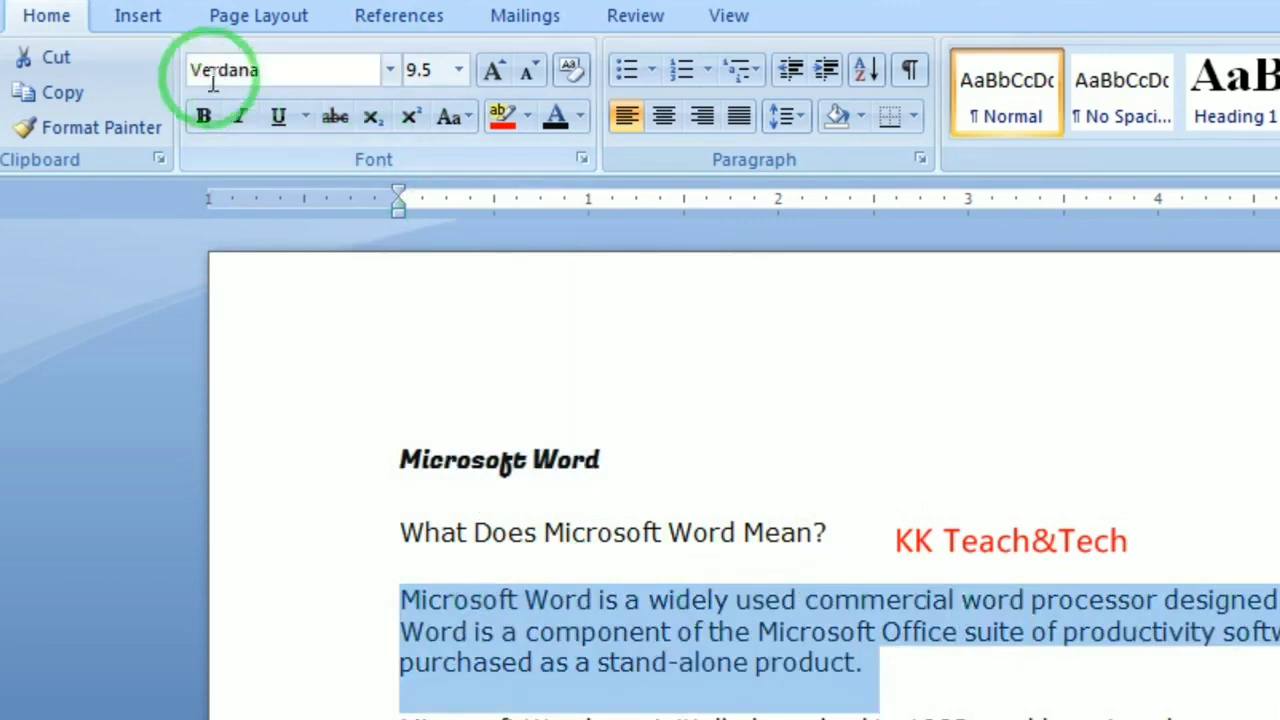
{"action": "left_click", "coordinate": [389, 70]}
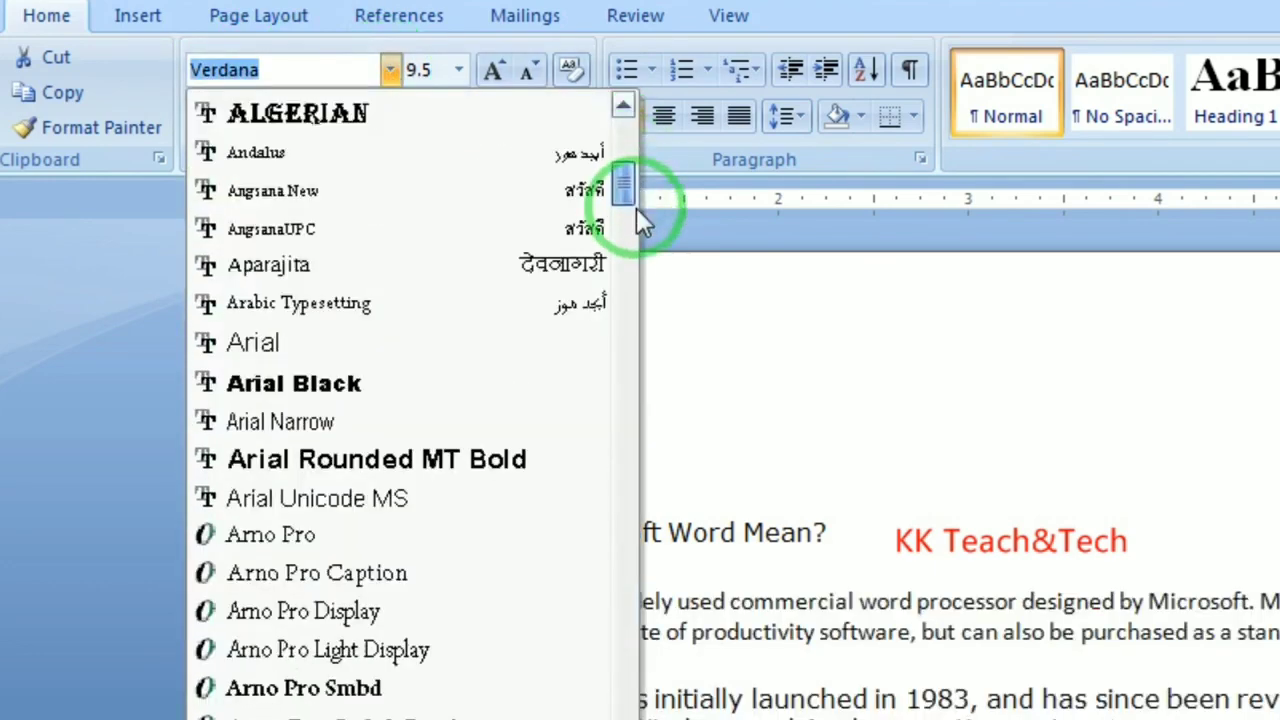
{"action": "left_click_drag", "start_coordinate": [628, 150], "coordinate": [625, 334]}
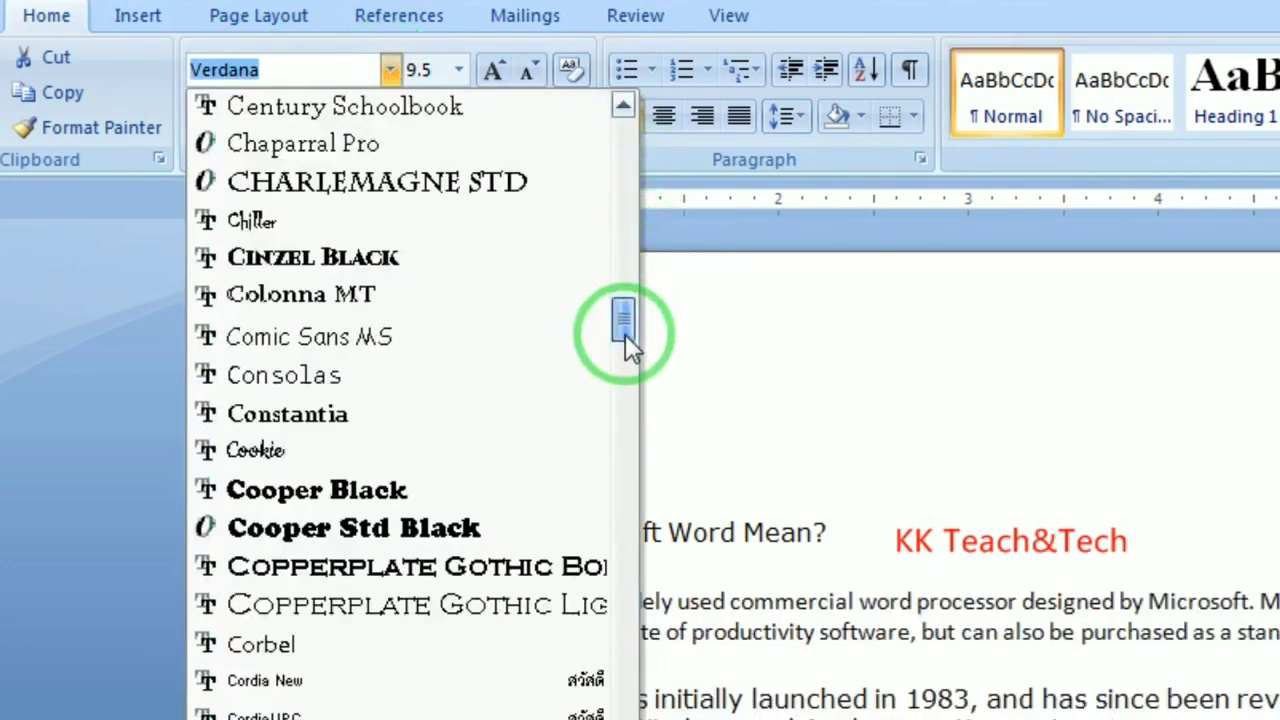
{"action": "left_click", "coordinate": [425, 495]}
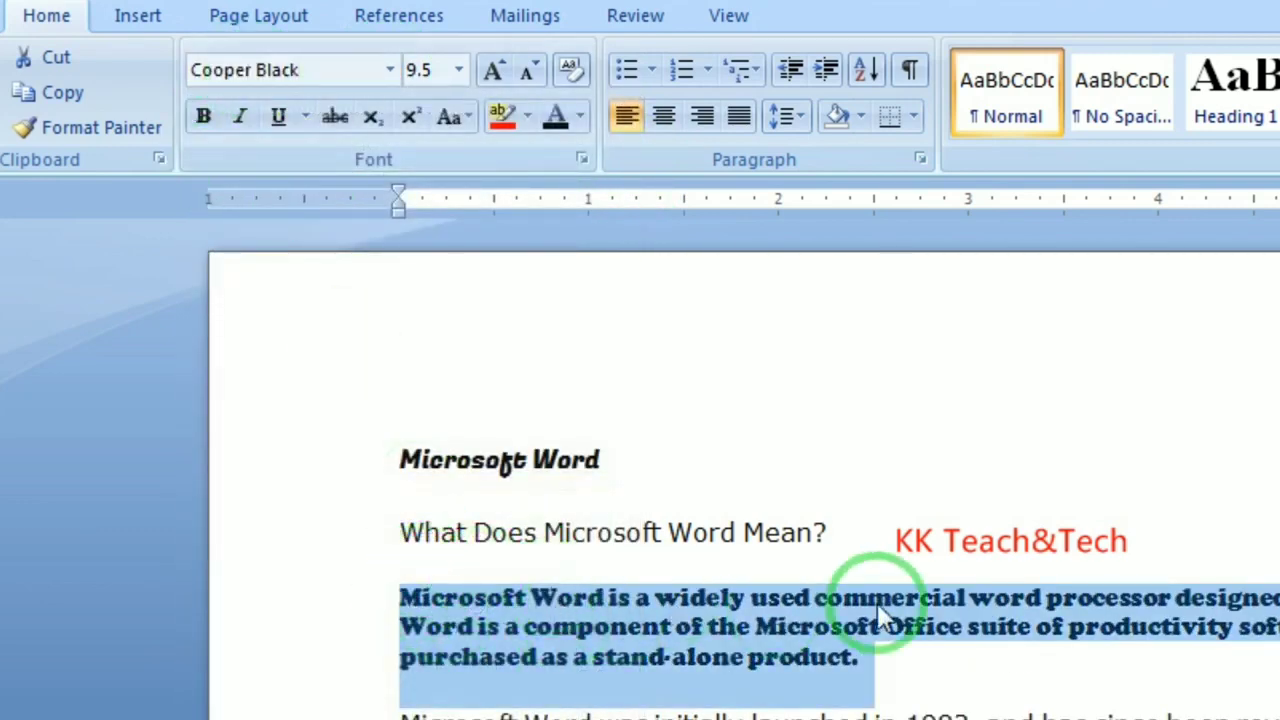
{"action": "left_click", "coordinate": [600, 650]}
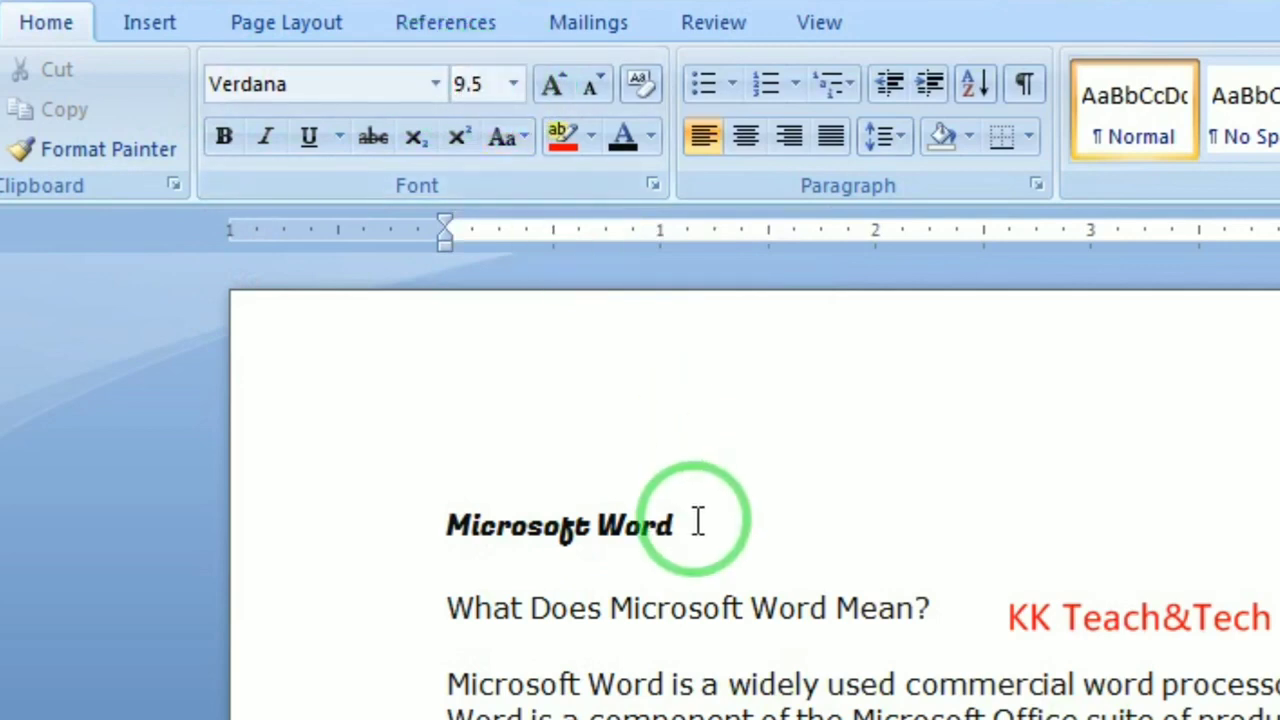
Size the 'Microsoft Word' heading at 20 pt, then change it to 18 pt
{"action": "left_click_drag", "start_coordinate": [690, 521], "coordinate": [507, 518]}
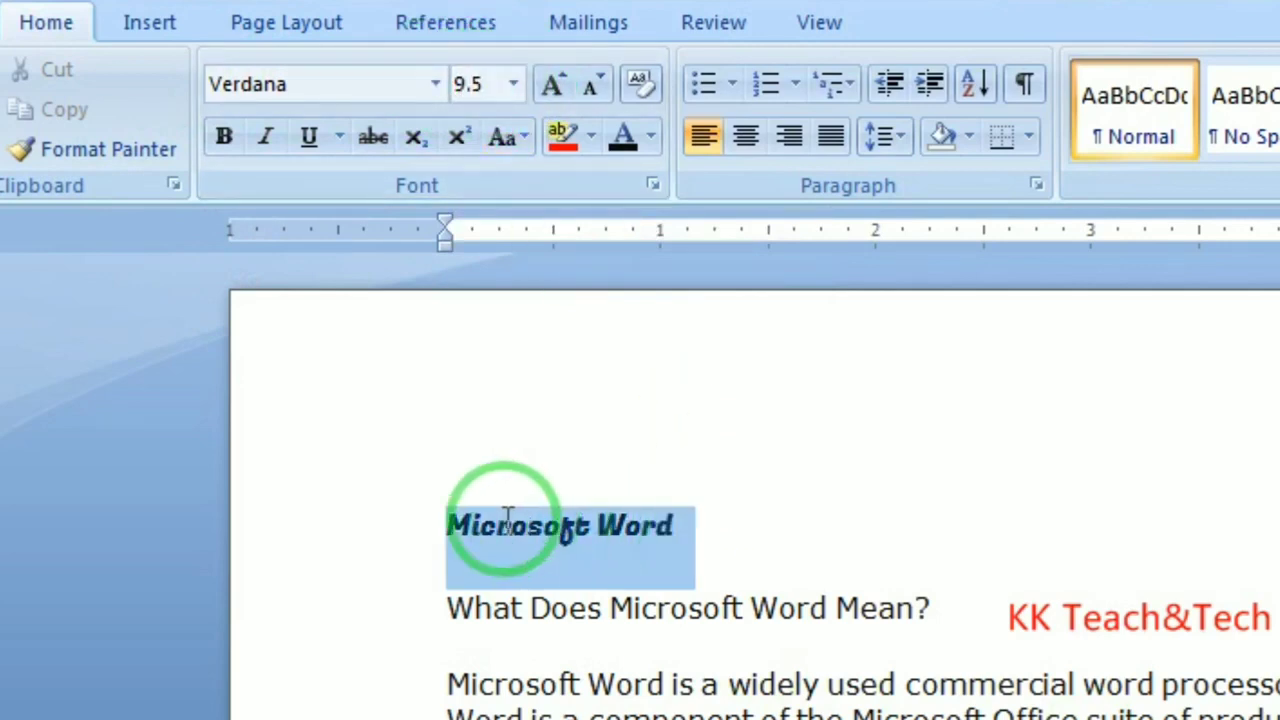
{"action": "left_click", "coordinate": [511, 87]}
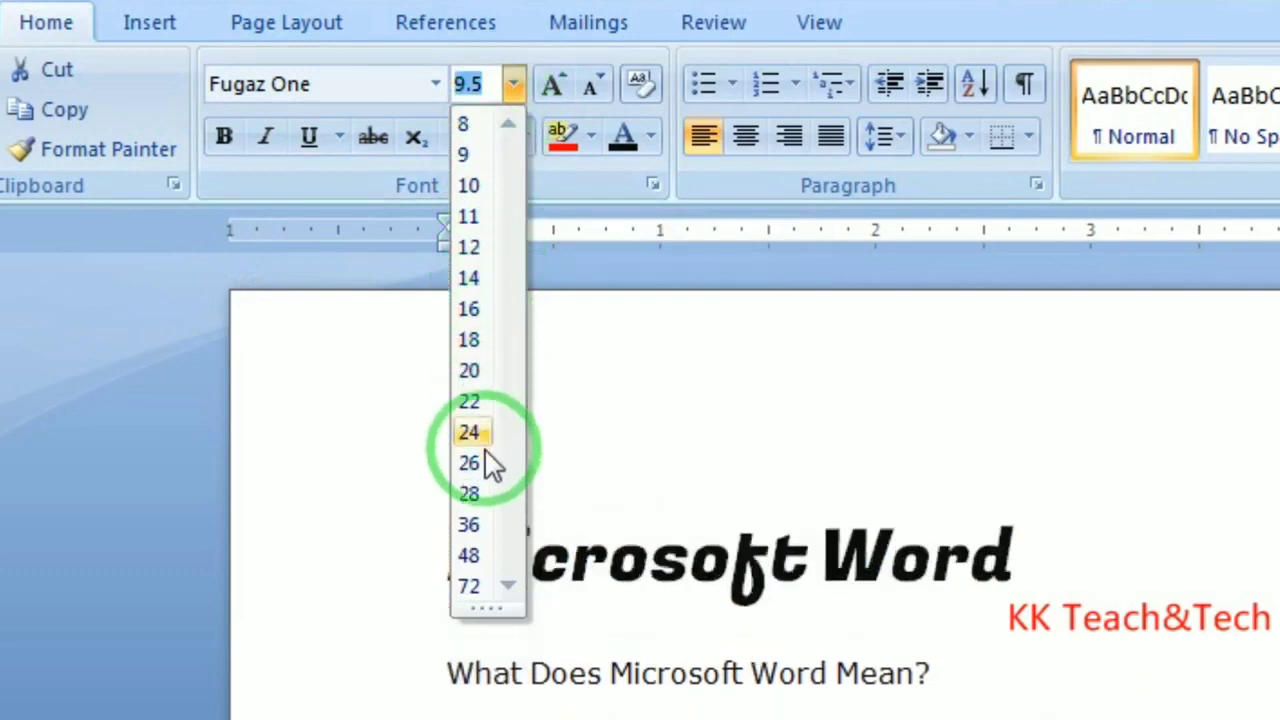
{"action": "left_click", "coordinate": [470, 371]}
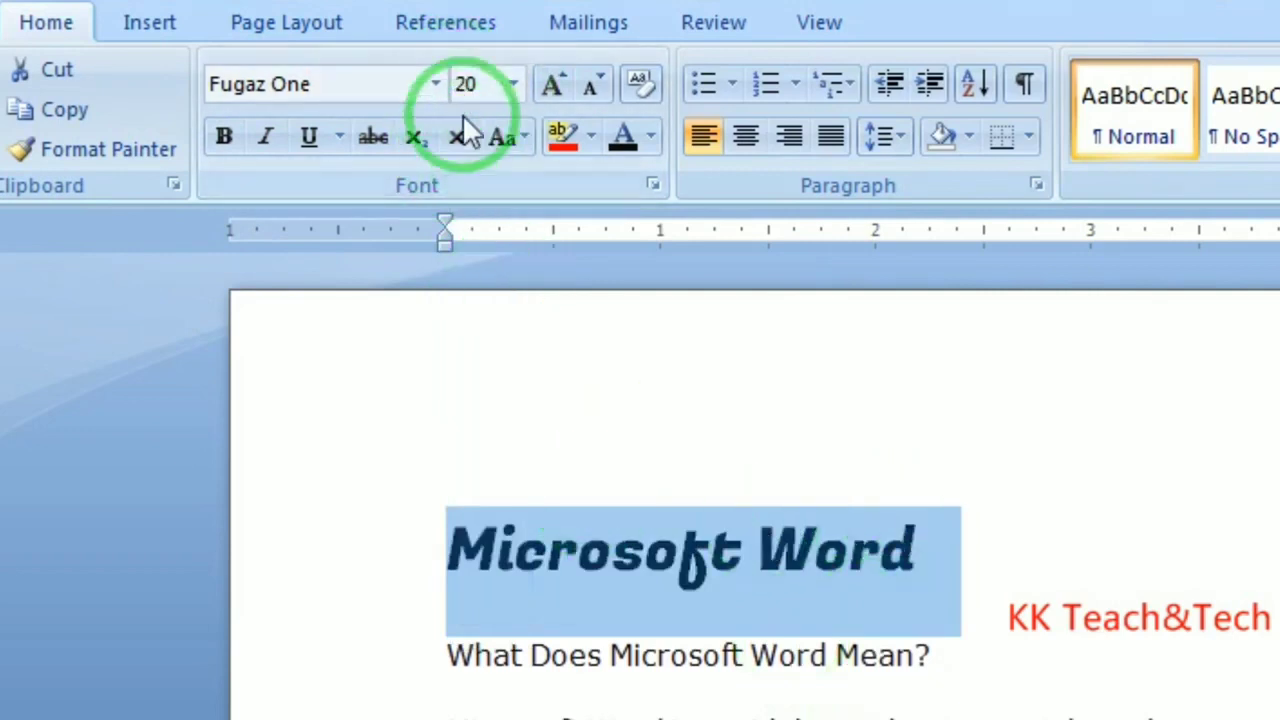
{"action": "left_click", "coordinate": [512, 84]}
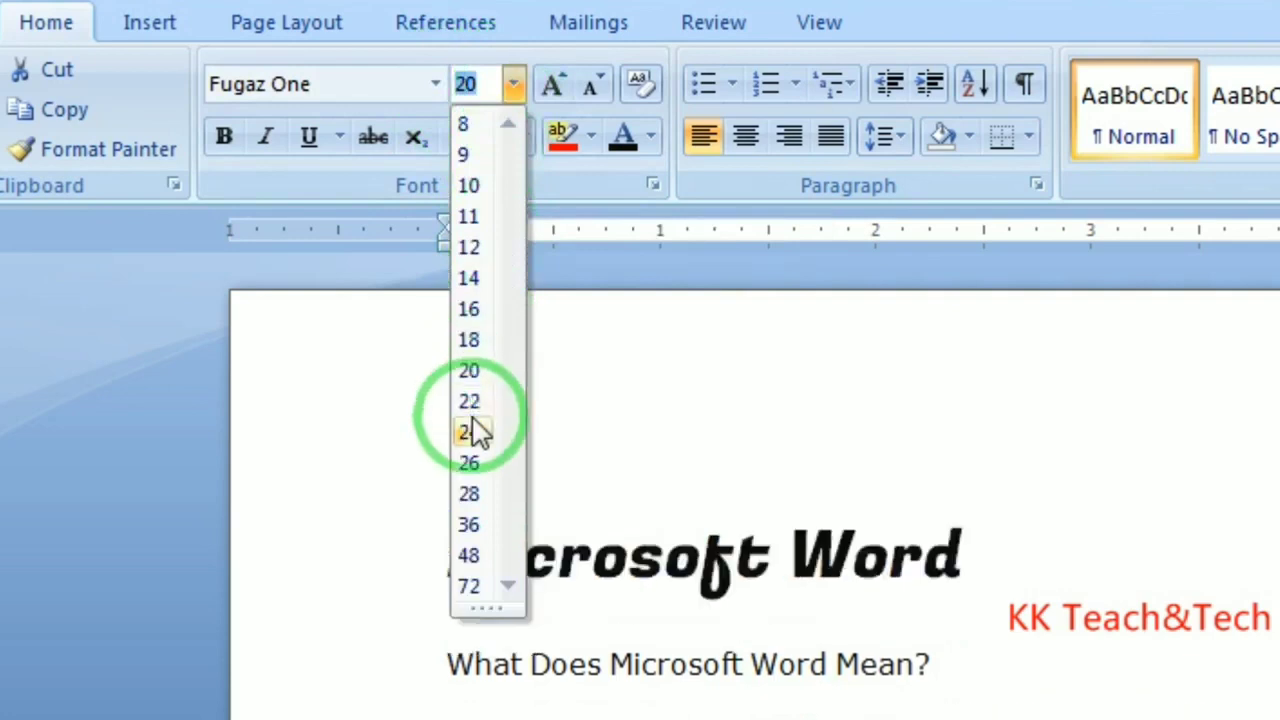
{"action": "left_click", "coordinate": [480, 342]}
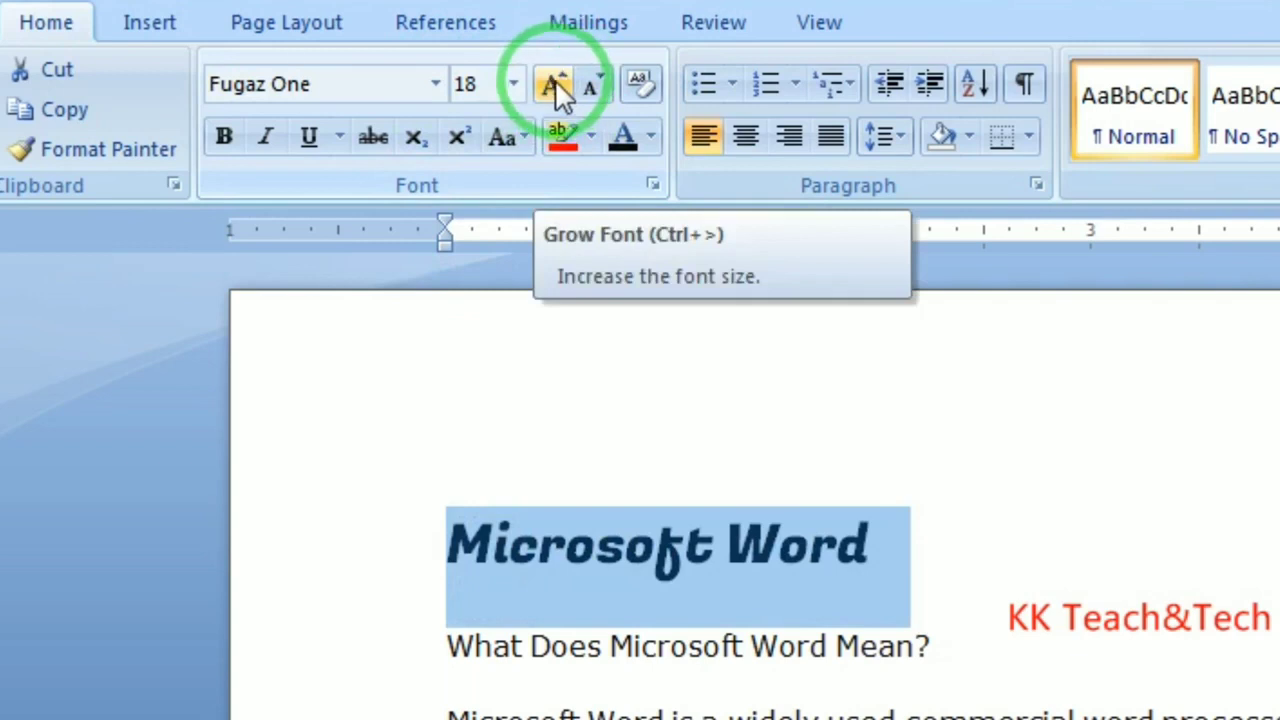
Enlarge the heading step by step up to 72 pt with Grow Font
{"action": "left_click", "coordinate": [556, 88]}
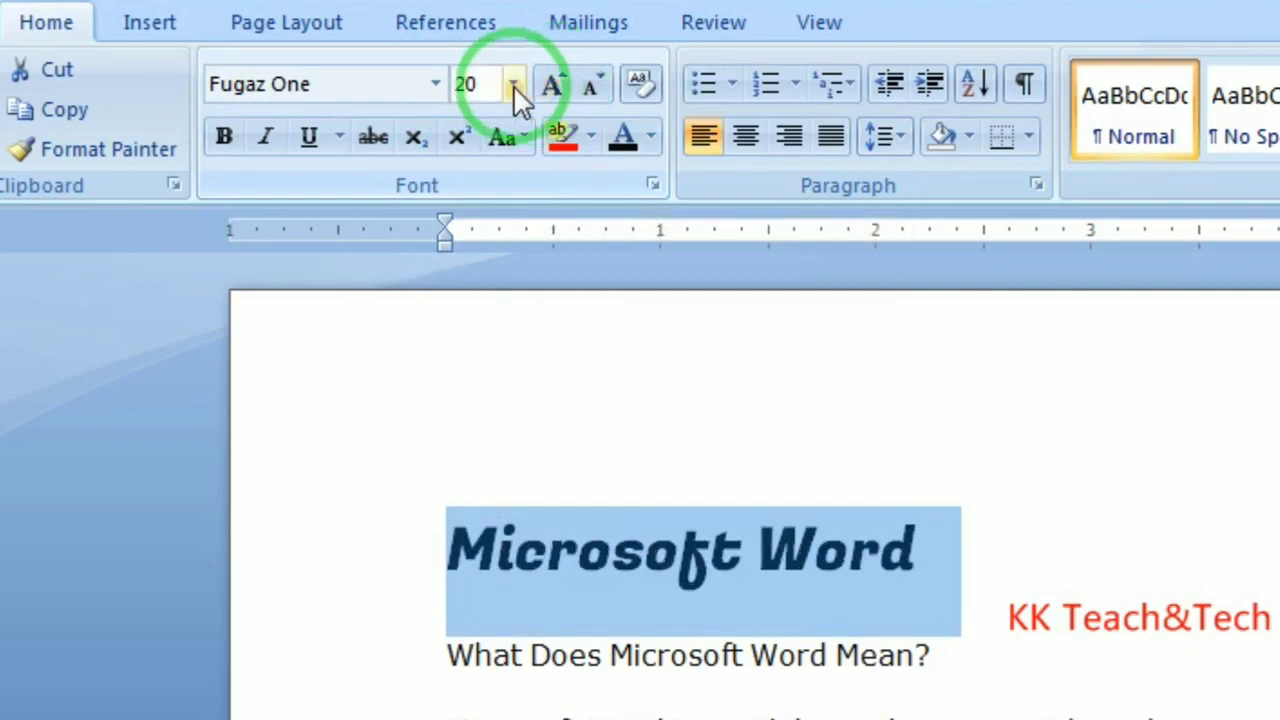
{"action": "left_click", "coordinate": [513, 85]}
{"action": "left_click", "coordinate": [513, 85]}
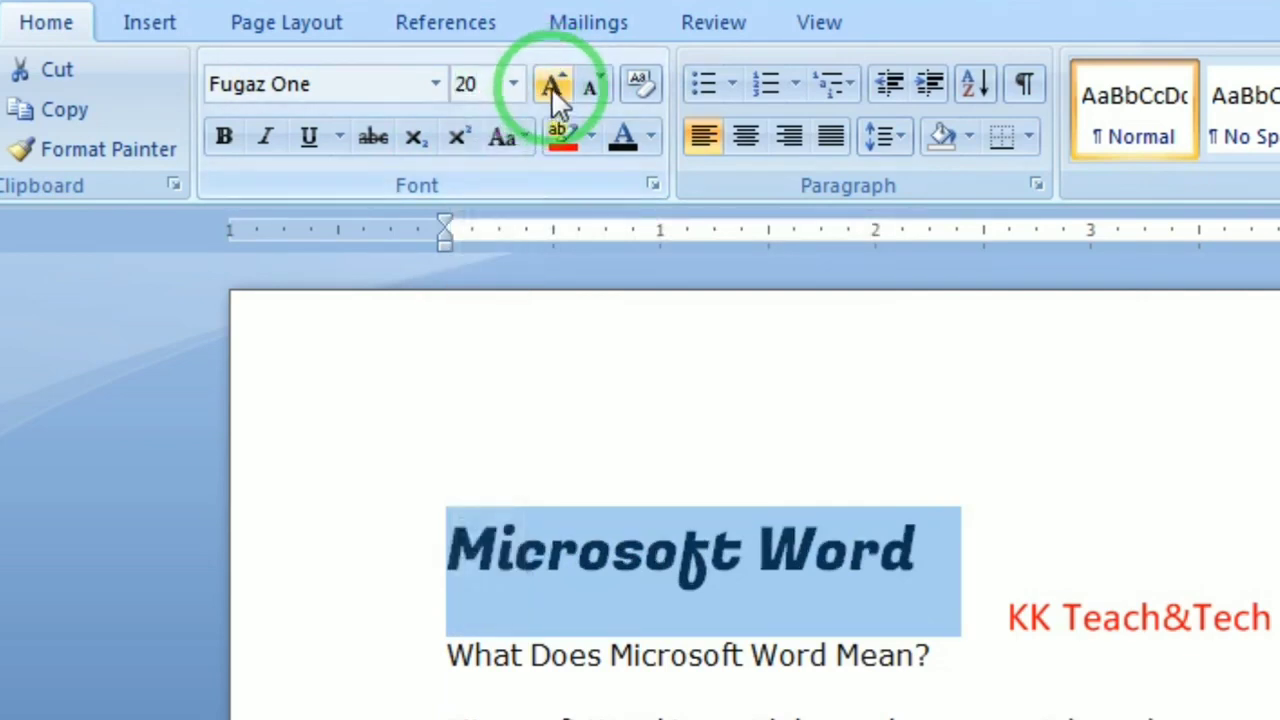
{"action": "left_click", "coordinate": [551, 87]}
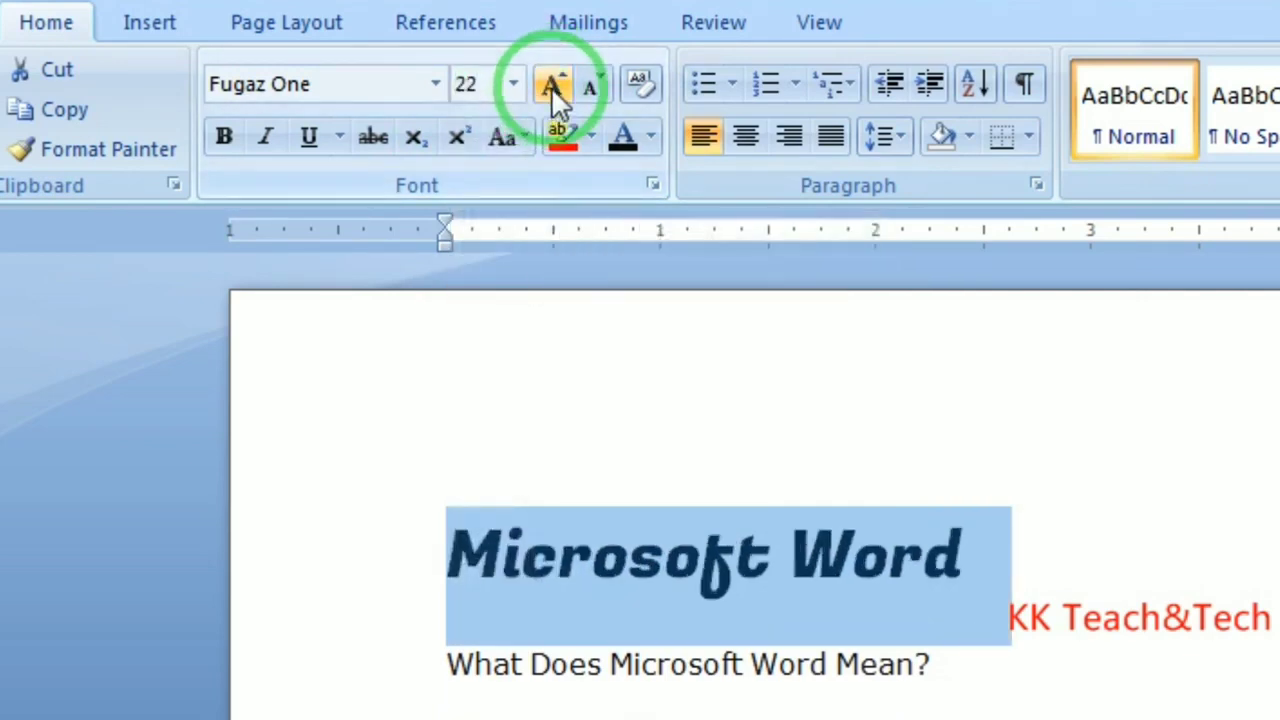
{"action": "left_click", "coordinate": [551, 87]}
{"action": "left_click", "coordinate": [551, 87]}
{"action": "left_click", "coordinate": [551, 87]}
{"action": "left_click", "coordinate": [551, 87]}
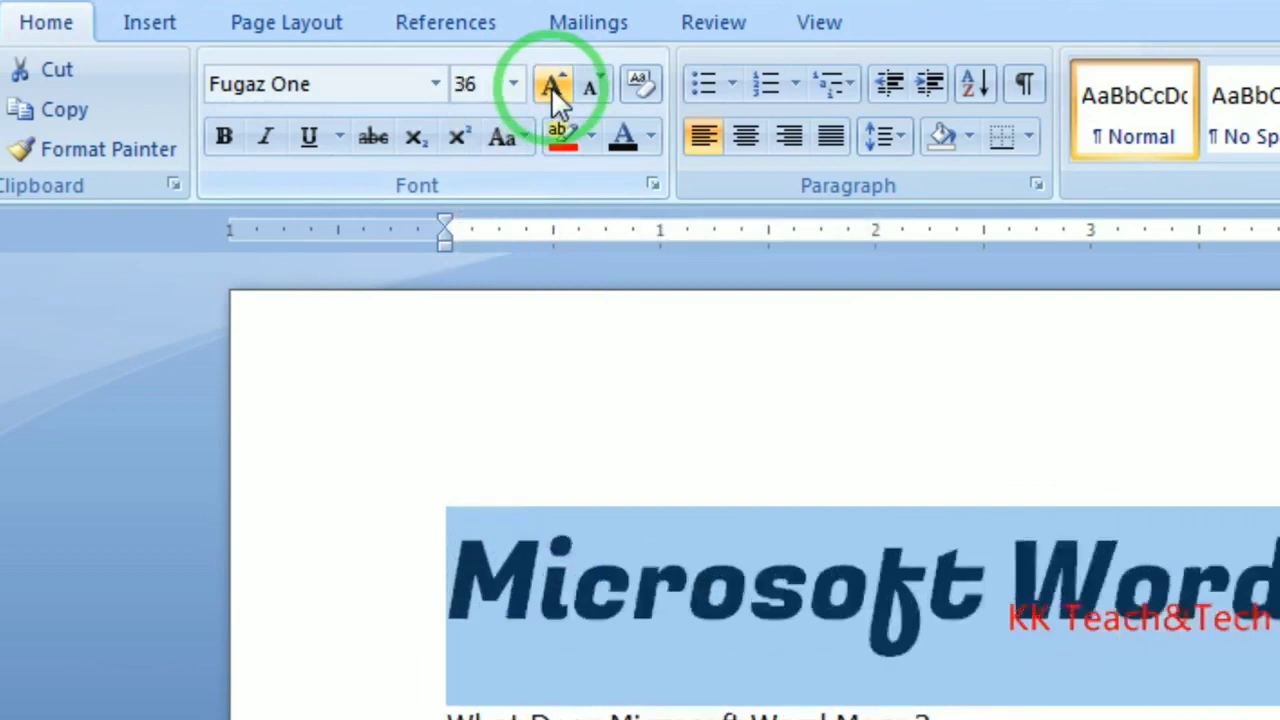
{"action": "left_click", "coordinate": [551, 87]}
{"action": "left_click", "coordinate": [551, 87]}
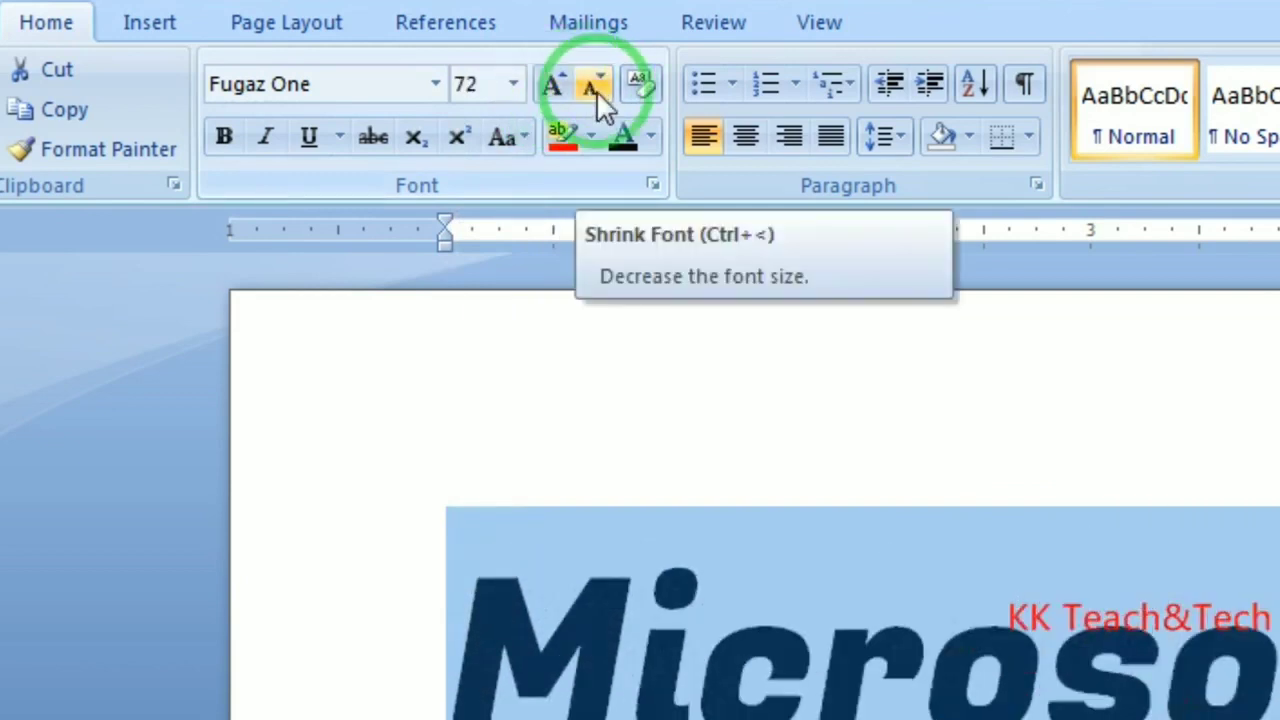
Shrink the heading back down to 18 pt
{"action": "left_click", "coordinate": [596, 90]}
{"action": "left_click", "coordinate": [596, 90]}
{"action": "left_click", "coordinate": [596, 90]}
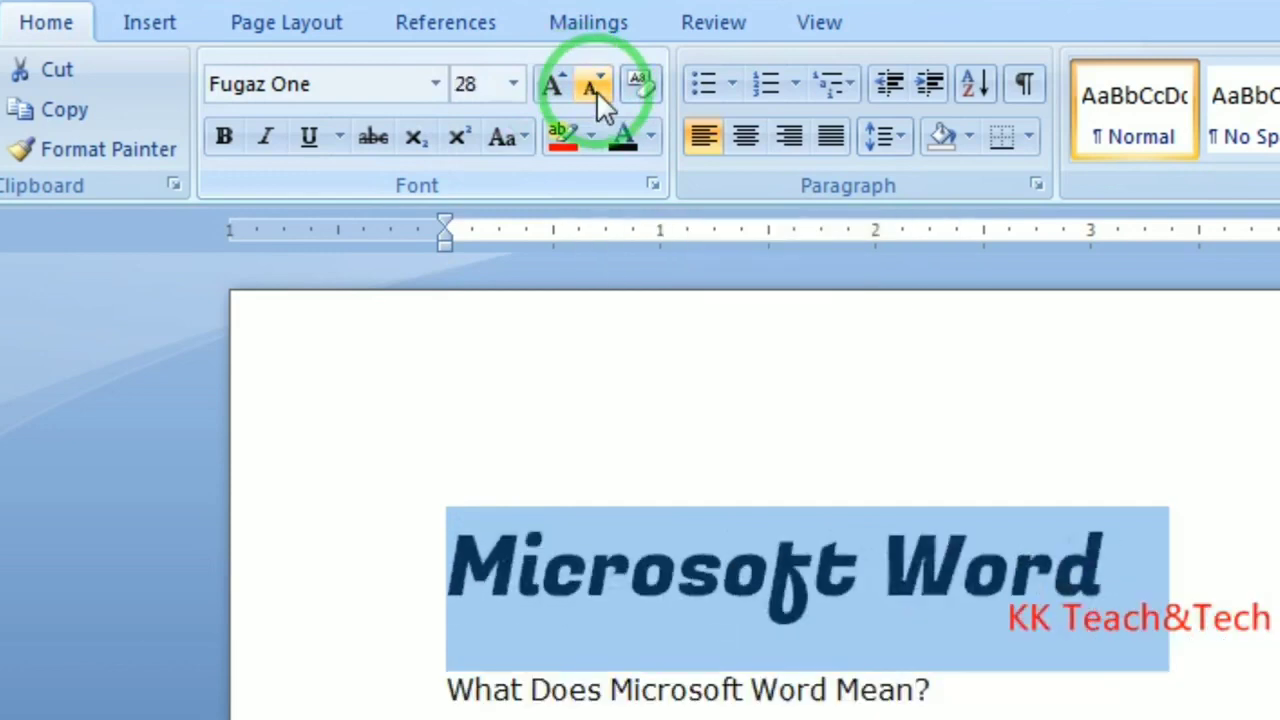
{"action": "left_click", "coordinate": [596, 90]}
{"action": "left_click", "coordinate": [596, 90]}
{"action": "left_click", "coordinate": [596, 90]}
{"action": "left_click", "coordinate": [596, 90]}
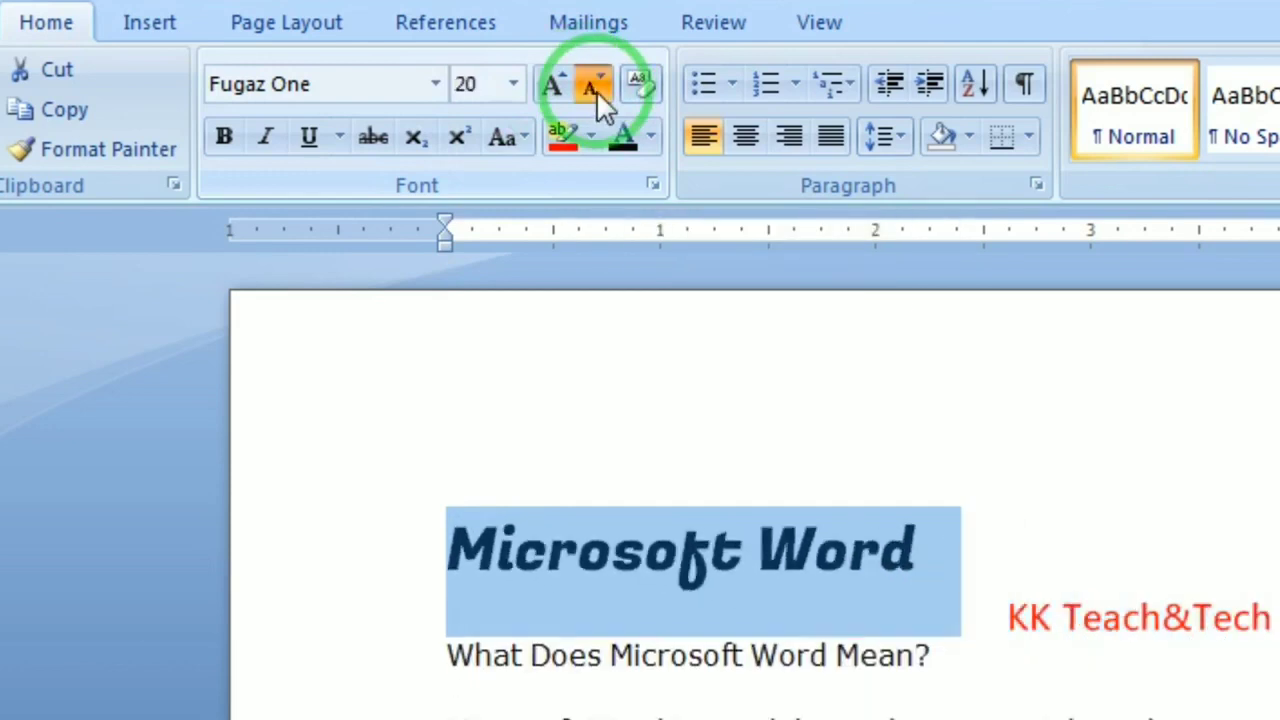
{"action": "left_click", "coordinate": [596, 90]}
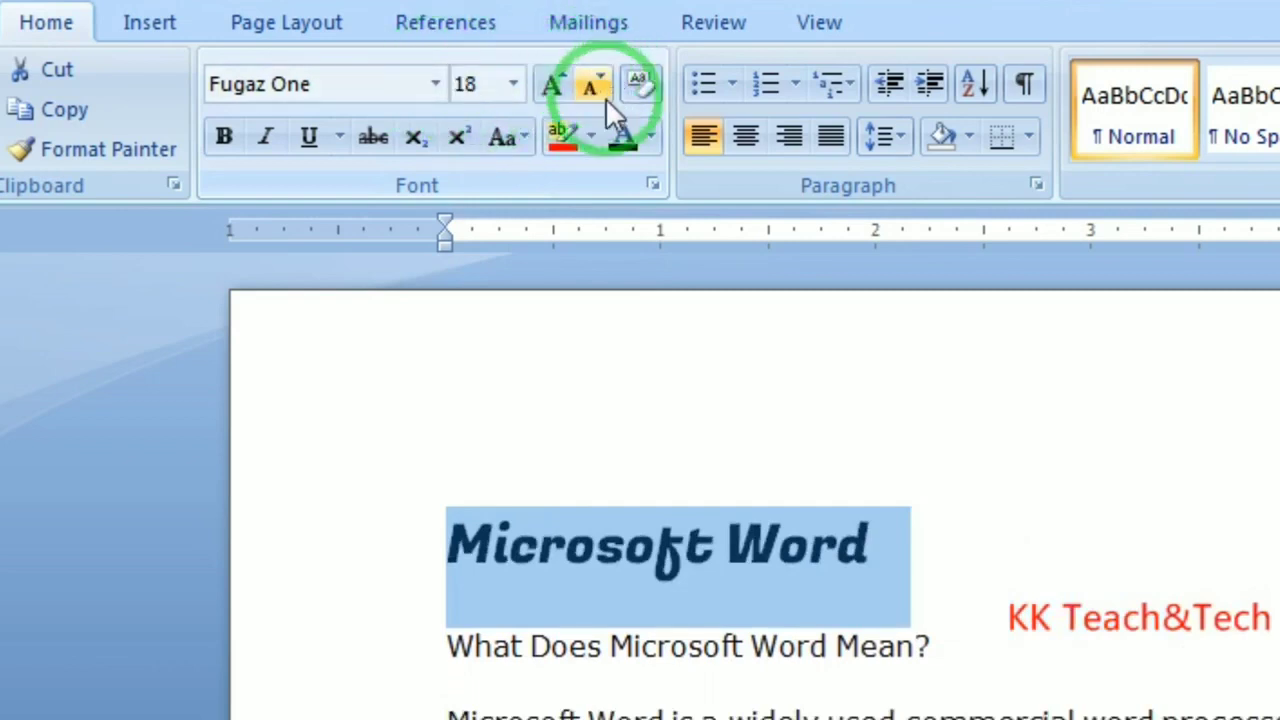
{"action": "left_click", "coordinate": [511, 87]}
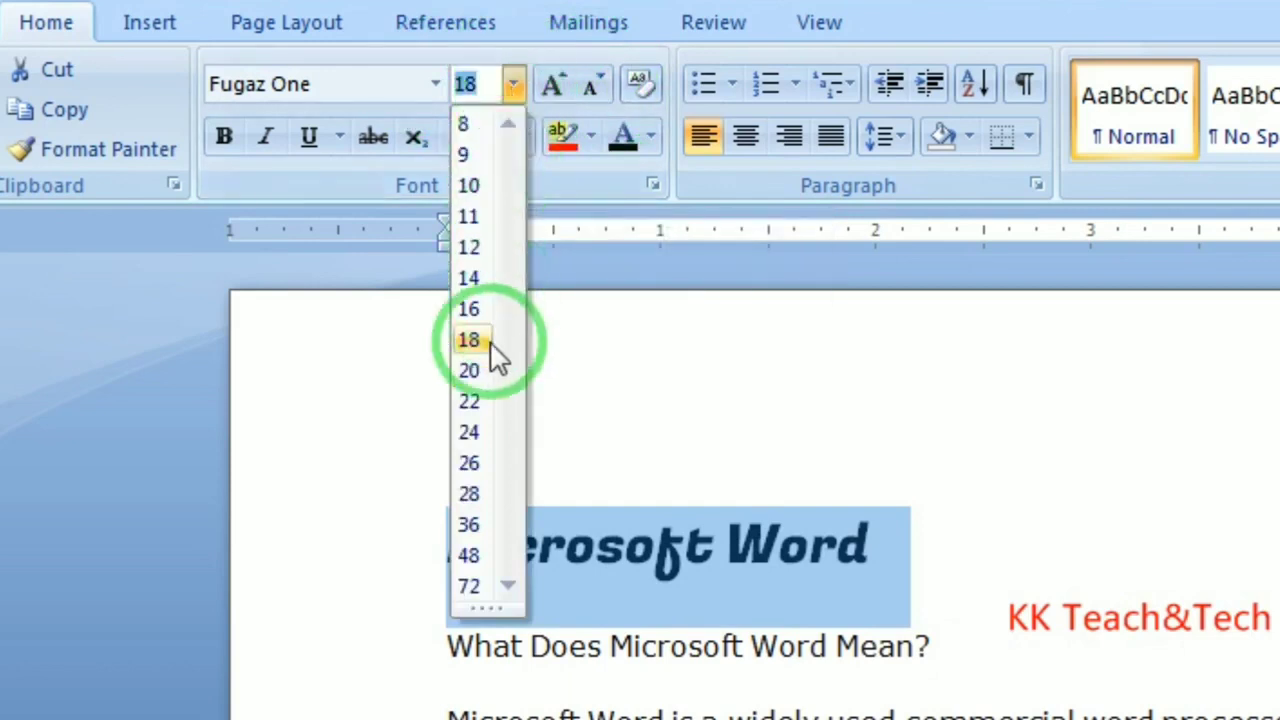
{"action": "left_click", "coordinate": [540, 318]}
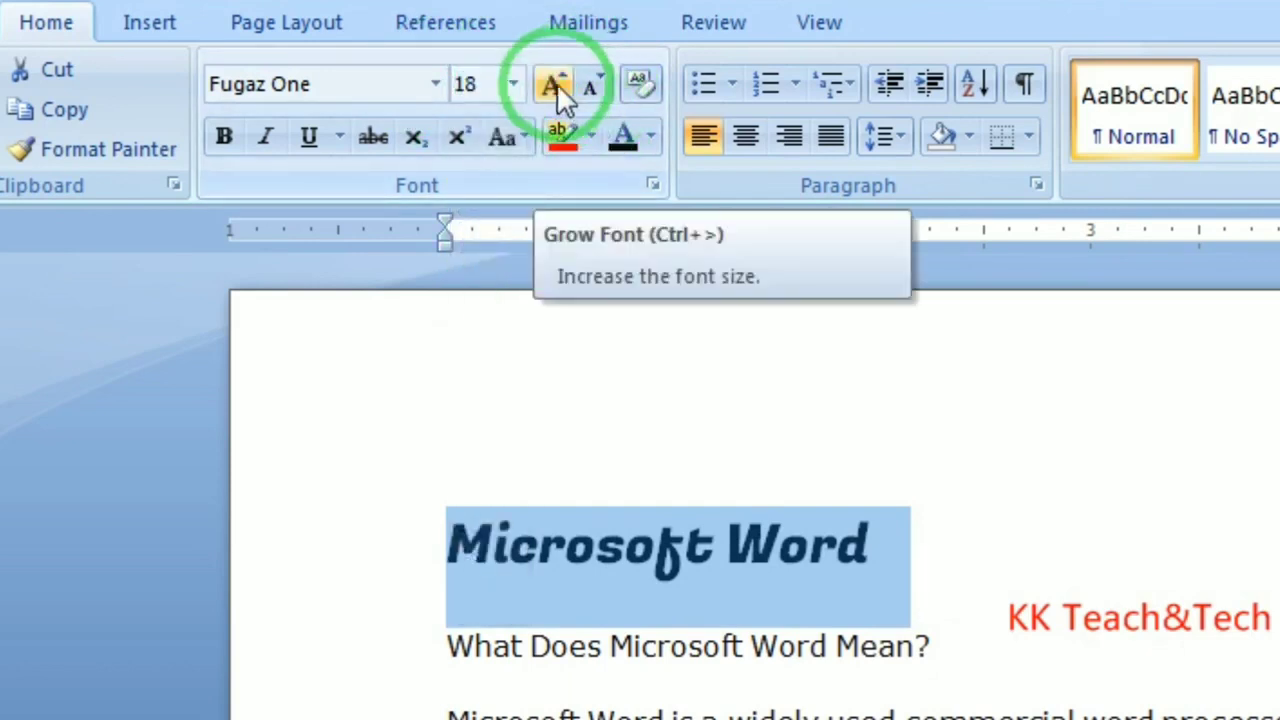
Adjust the heading to 20 pt and deselect it to view the result
{"action": "left_click", "coordinate": [558, 83]}
{"action": "left_click", "coordinate": [558, 83]}
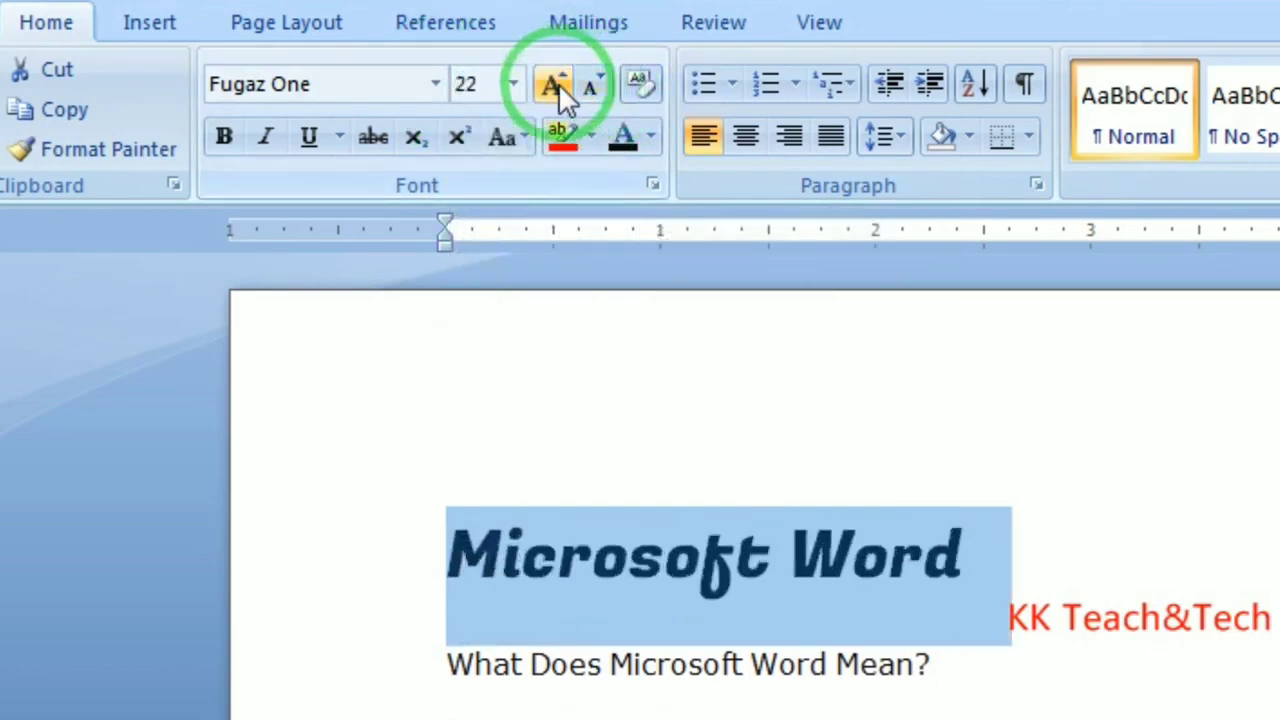
{"action": "left_click", "coordinate": [558, 83]}
{"action": "left_click", "coordinate": [593, 87]}
{"action": "left_click", "coordinate": [593, 87]}
{"action": "left_click", "coordinate": [593, 85]}
{"action": "left_click", "coordinate": [558, 83]}
{"action": "left_click", "coordinate": [558, 83]}
{"action": "left_click", "coordinate": [592, 85]}
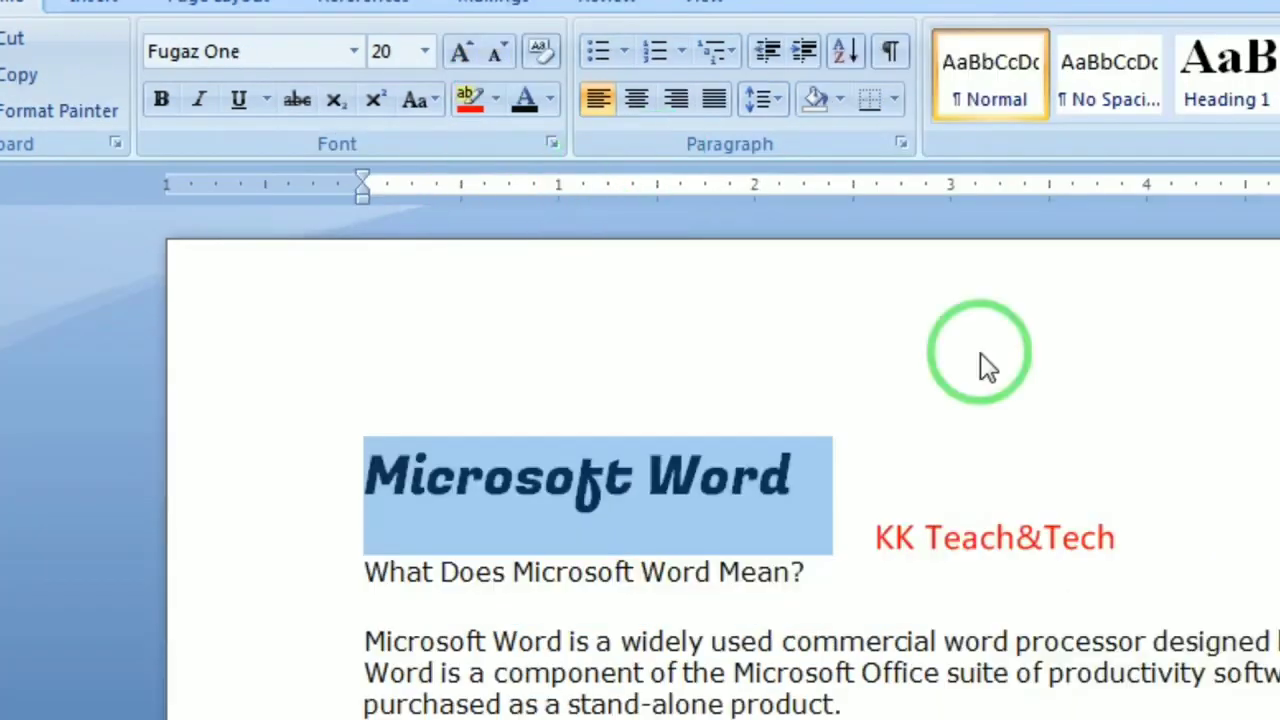
{"action": "left_click", "coordinate": [1019, 478]}
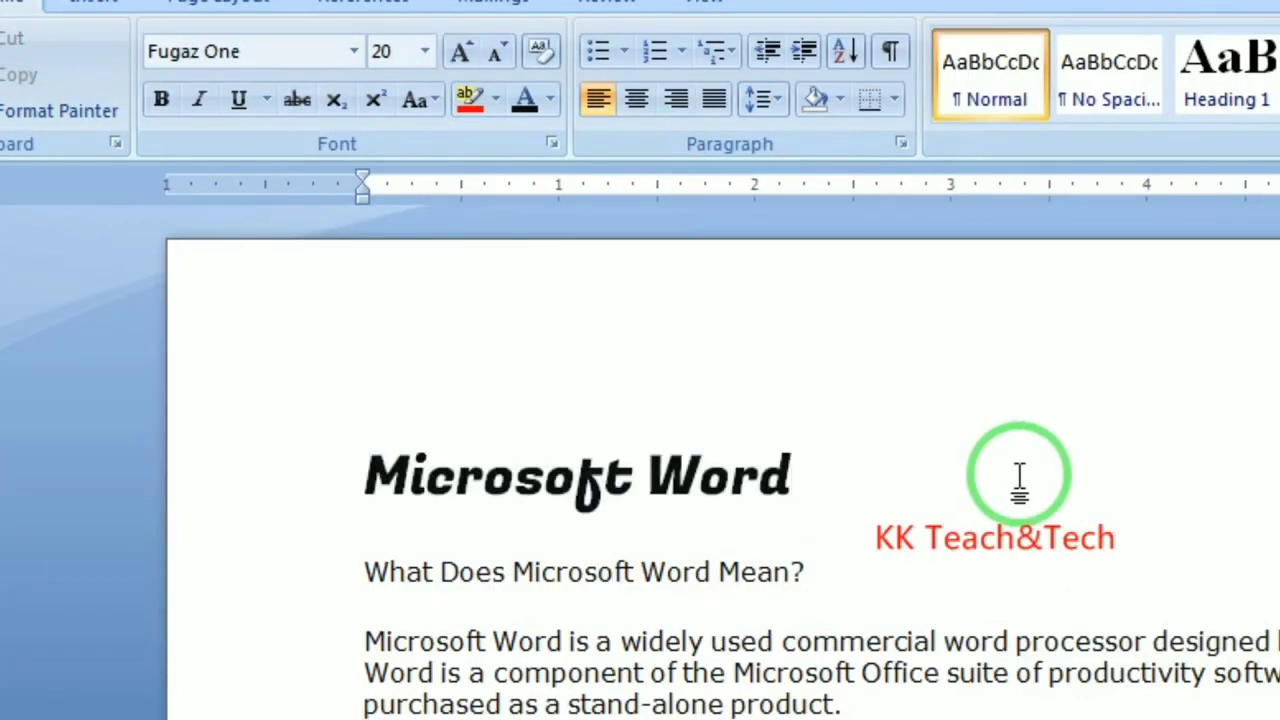
{"action": "left_click", "coordinate": [158, 100]}
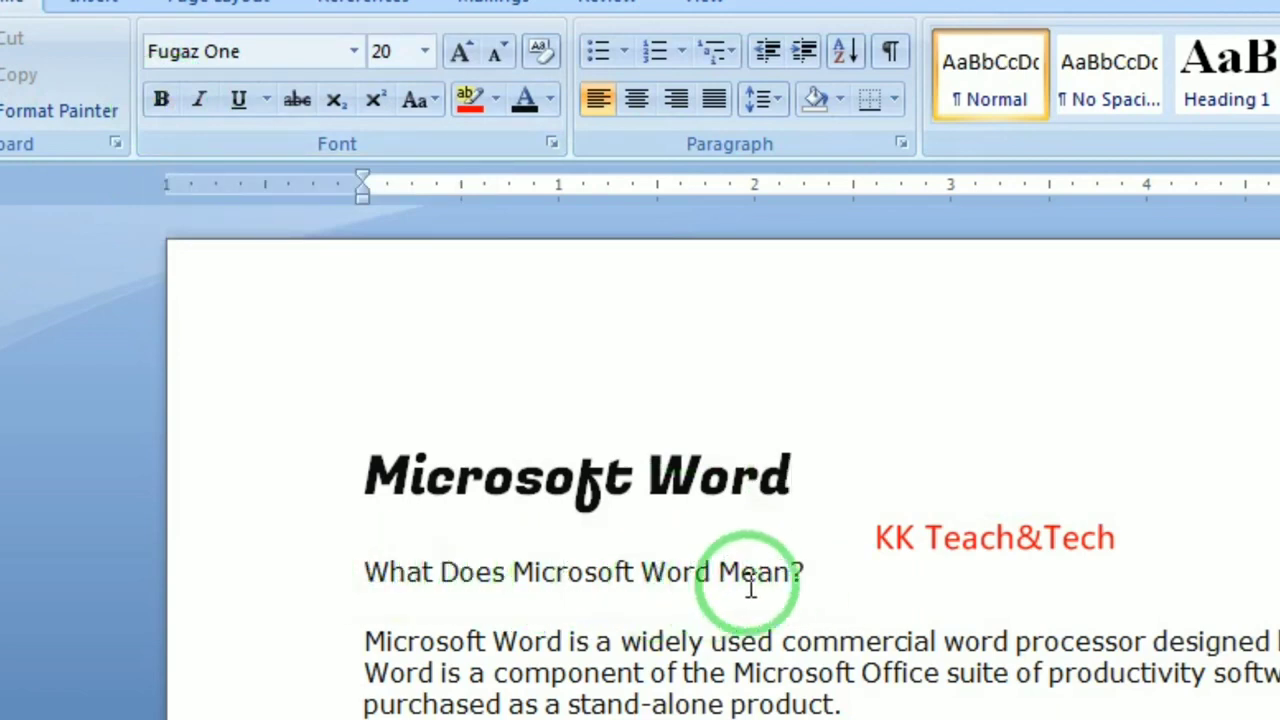
Make the 'What Does Microsoft Word Mean?' line bold
{"action": "left_click_drag", "start_coordinate": [805, 575], "coordinate": [397, 545]}
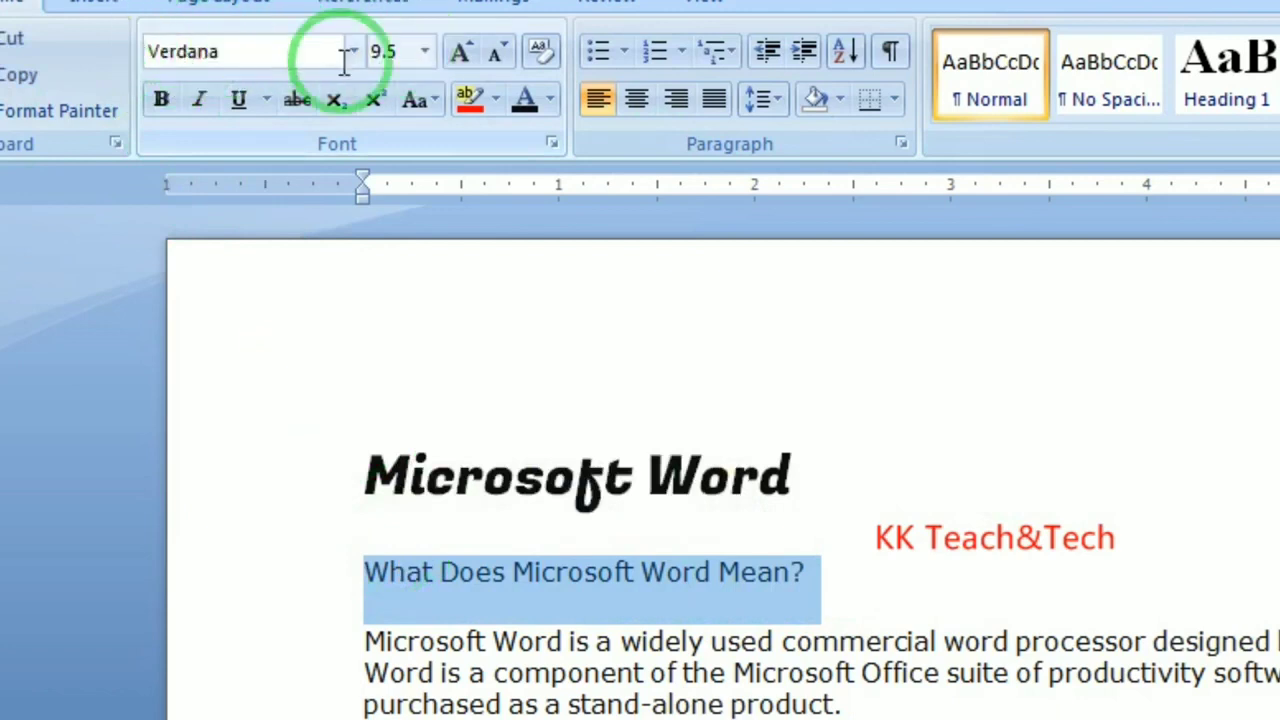
{"action": "left_click", "coordinate": [162, 102]}
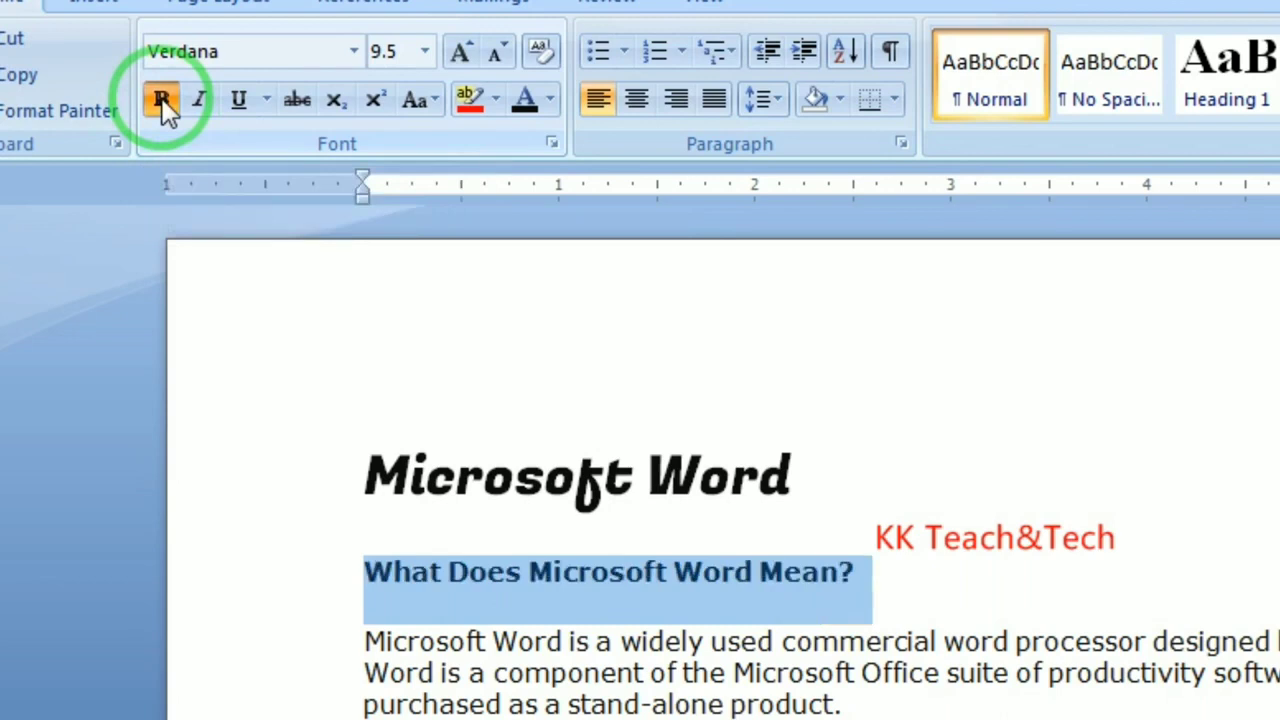
{"action": "left_click", "coordinate": [162, 102]}
{"action": "left_click", "coordinate": [162, 102]}
Type test characters after the question, bold and unbolded, then delete them
{"action": "left_click", "coordinate": [860, 571]}
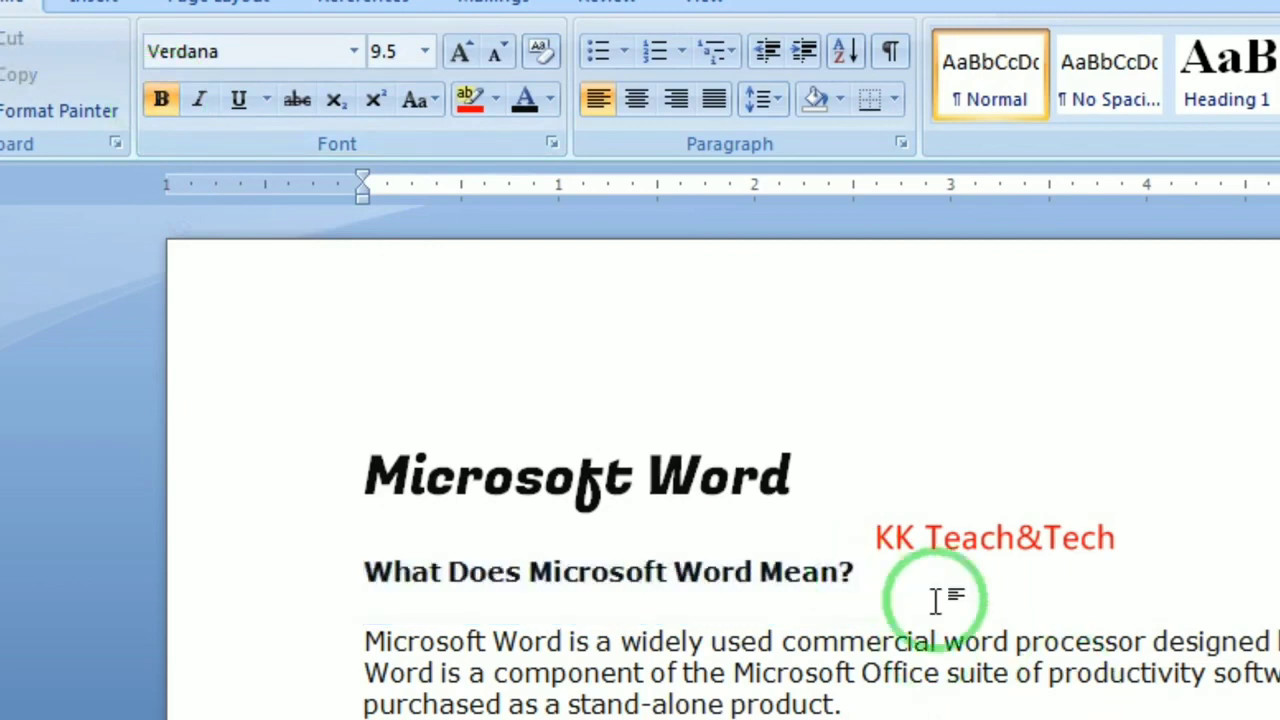
{"action": "type", "text": "wkerwekjrfewrfewjfgesjfg"}
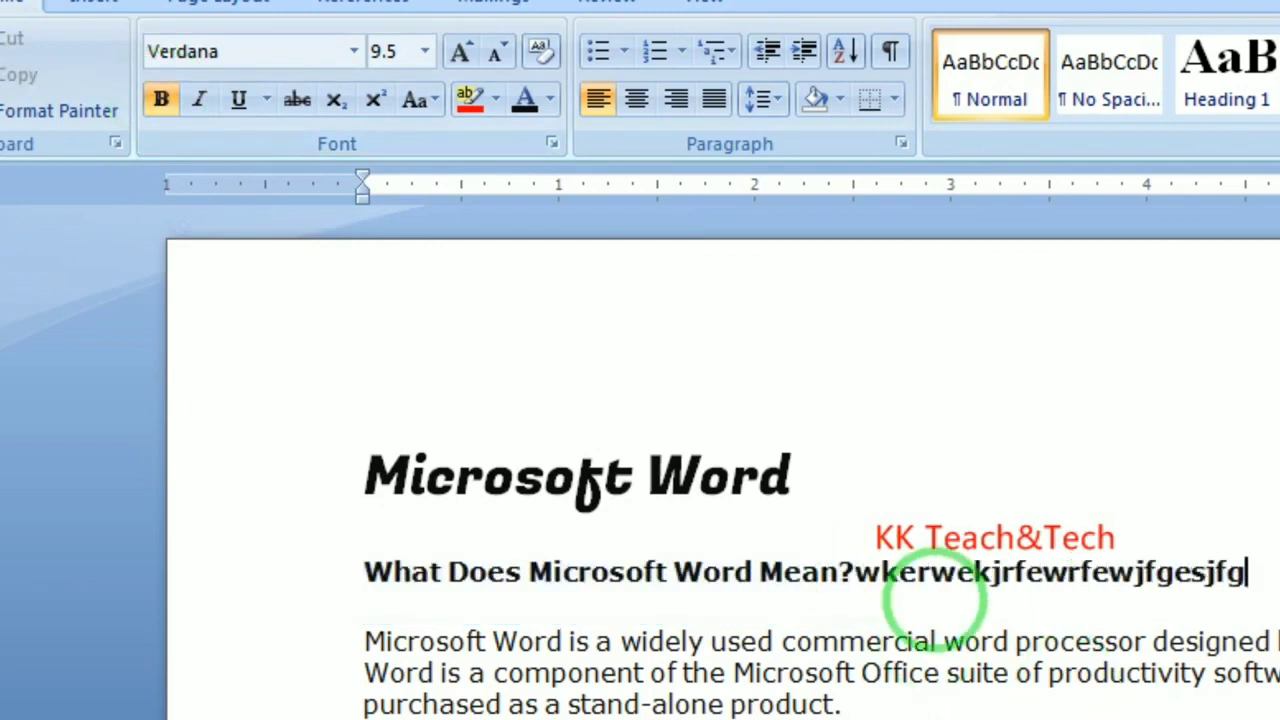
{"action": "key", "text": "BackSpace"}
{"action": "key", "text": "BackSpace"}
{"action": "key", "text": "BackSpace"}
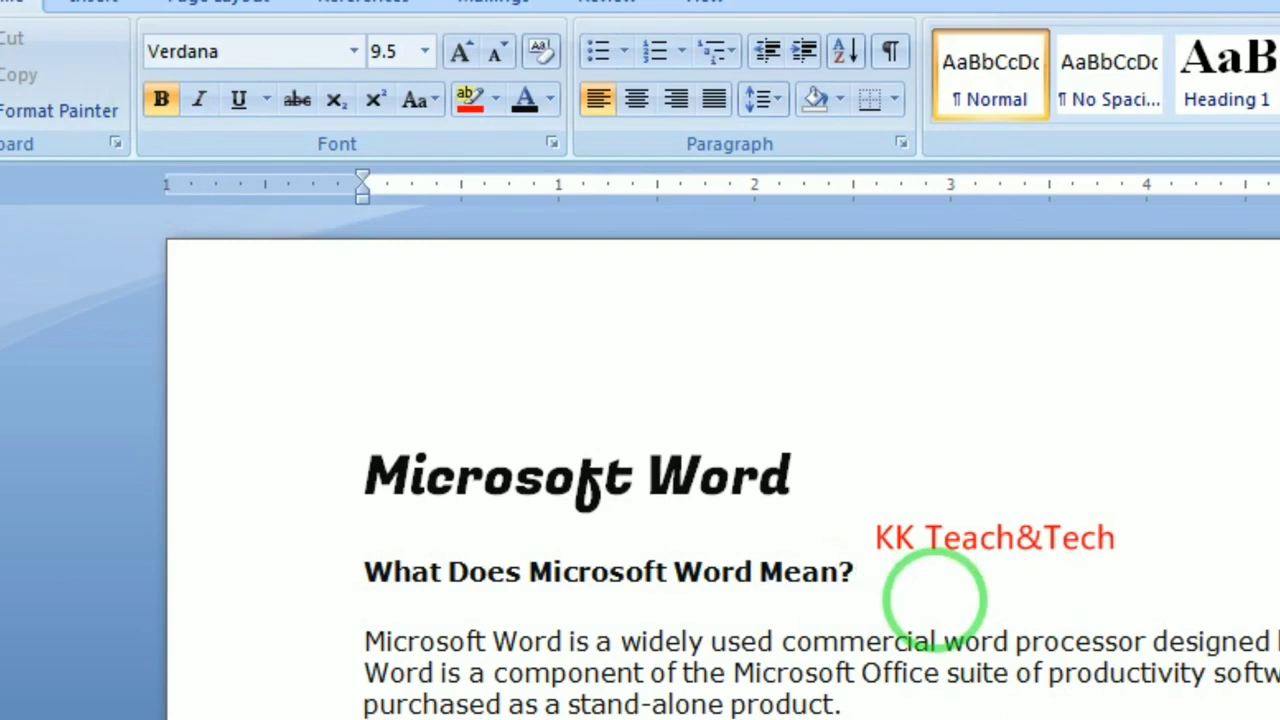
{"action": "left_click", "coordinate": [157, 100]}
{"action": "type", "text": "erfwaerfegtfertgergergergr"}
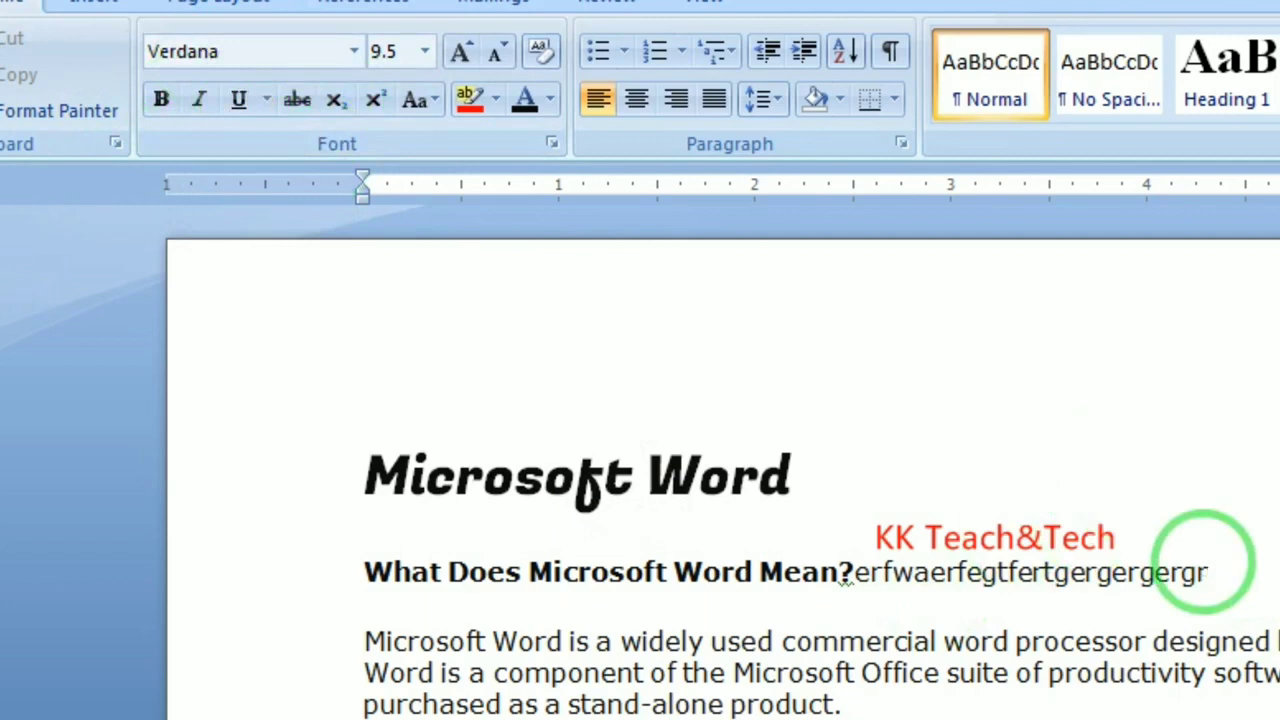
{"action": "key", "text": "BackSpace"}
{"action": "key", "text": "BackSpace"}
{"action": "key", "text": "BackSpace"}
{"action": "key", "text": "BackSpace"}
{"action": "key", "text": "BackSpace"}
{"action": "key", "text": "BackSpace"}
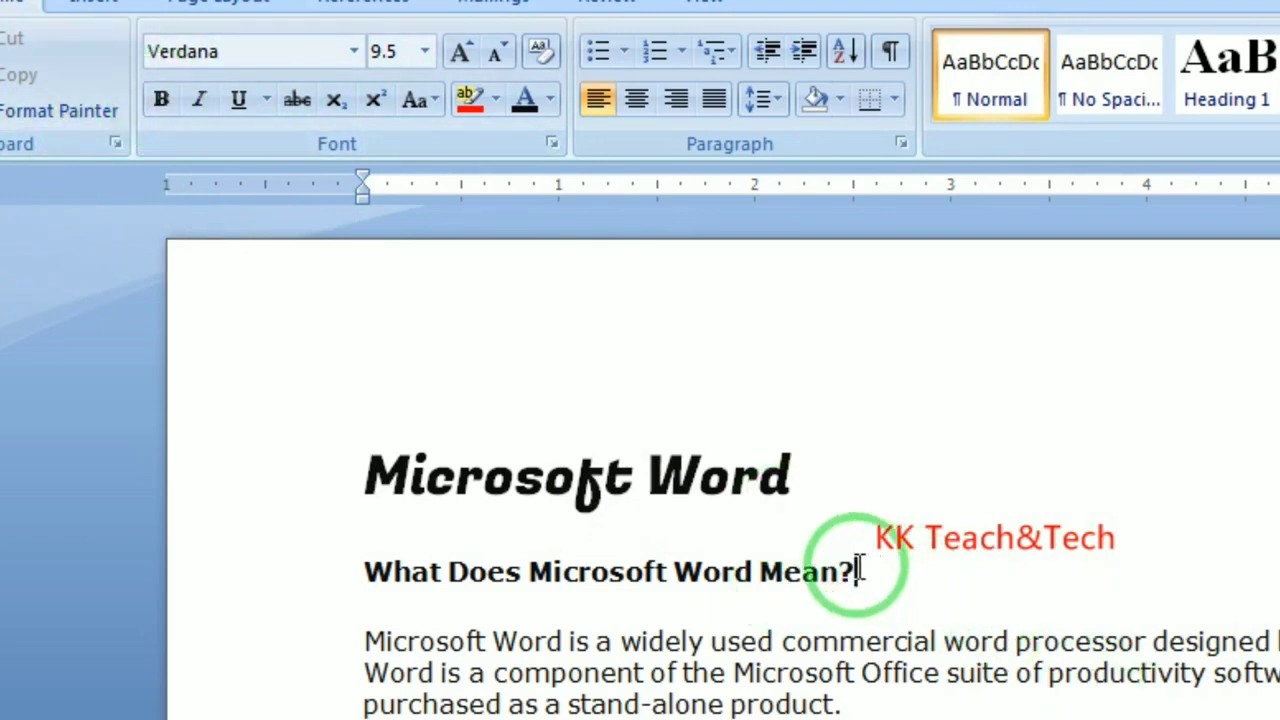
{"action": "left_click_drag", "start_coordinate": [863, 570], "coordinate": [336, 570]}
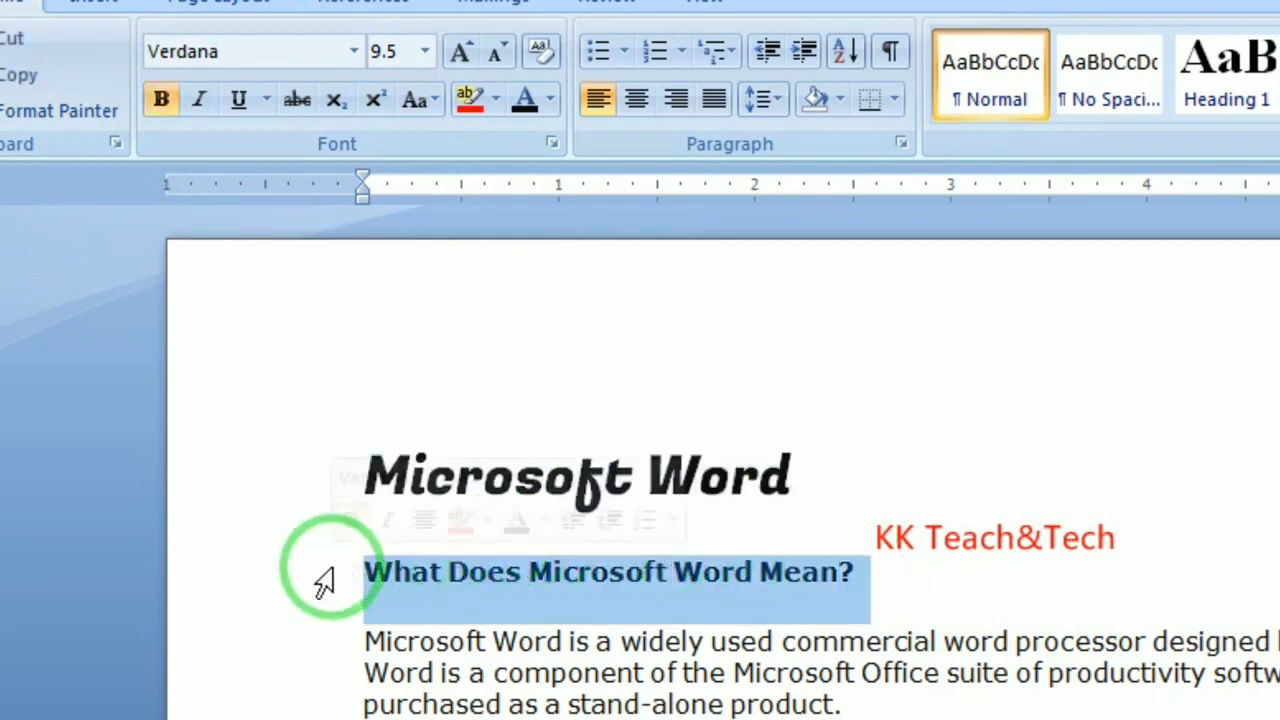
{"action": "left_click", "coordinate": [201, 100]}
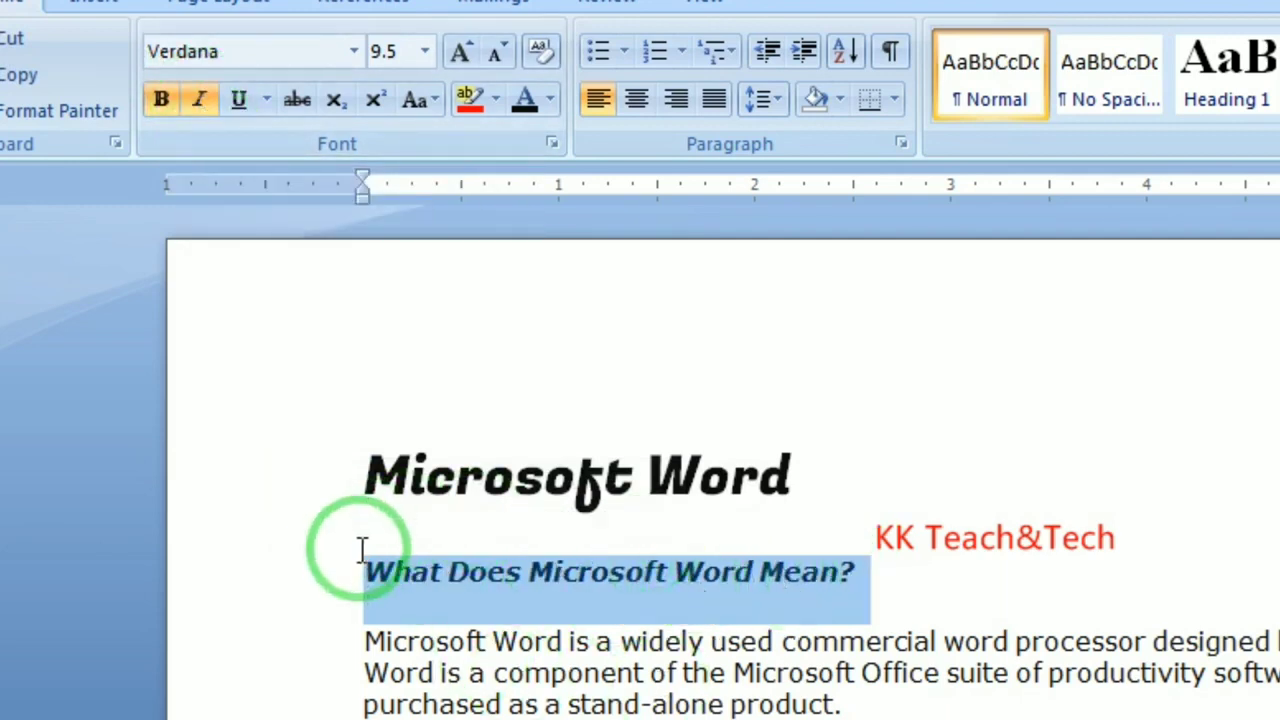
{"action": "left_click", "coordinate": [197, 103]}
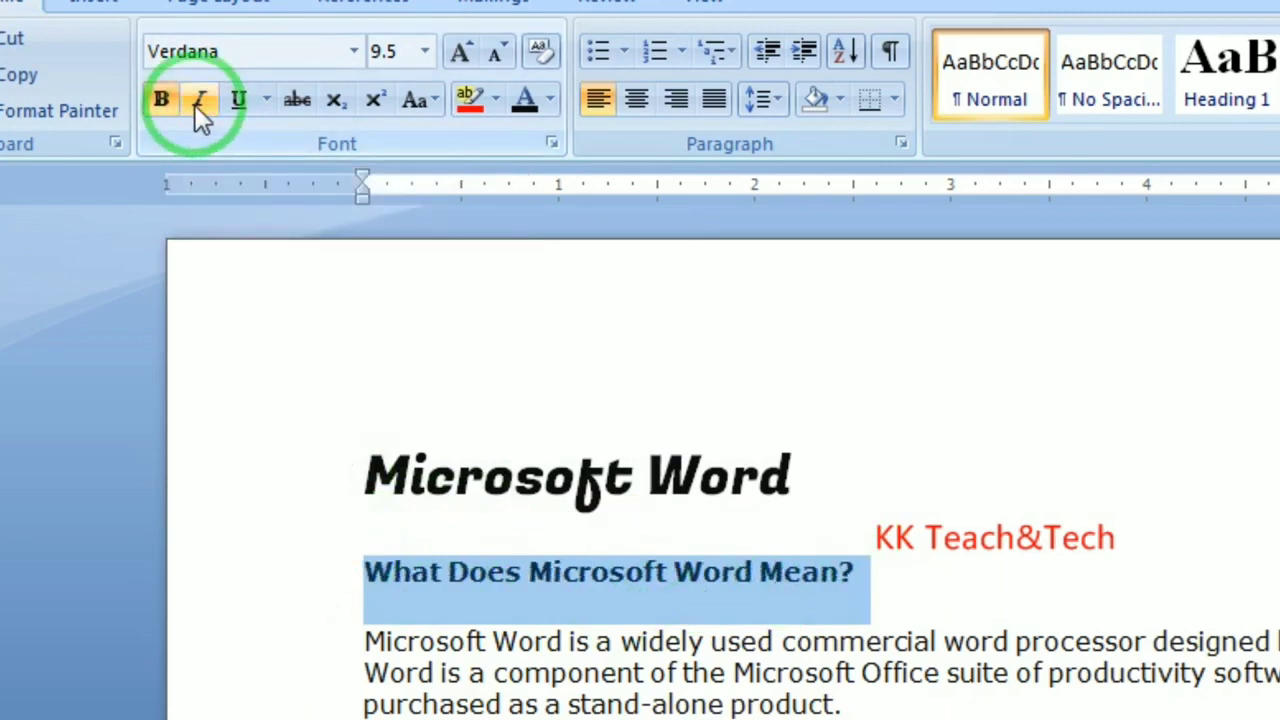
{"action": "left_click", "coordinate": [197, 106]}
{"action": "left_click", "coordinate": [195, 105]}
{"action": "left_click", "coordinate": [195, 105]}
{"action": "left_click", "coordinate": [195, 105]}
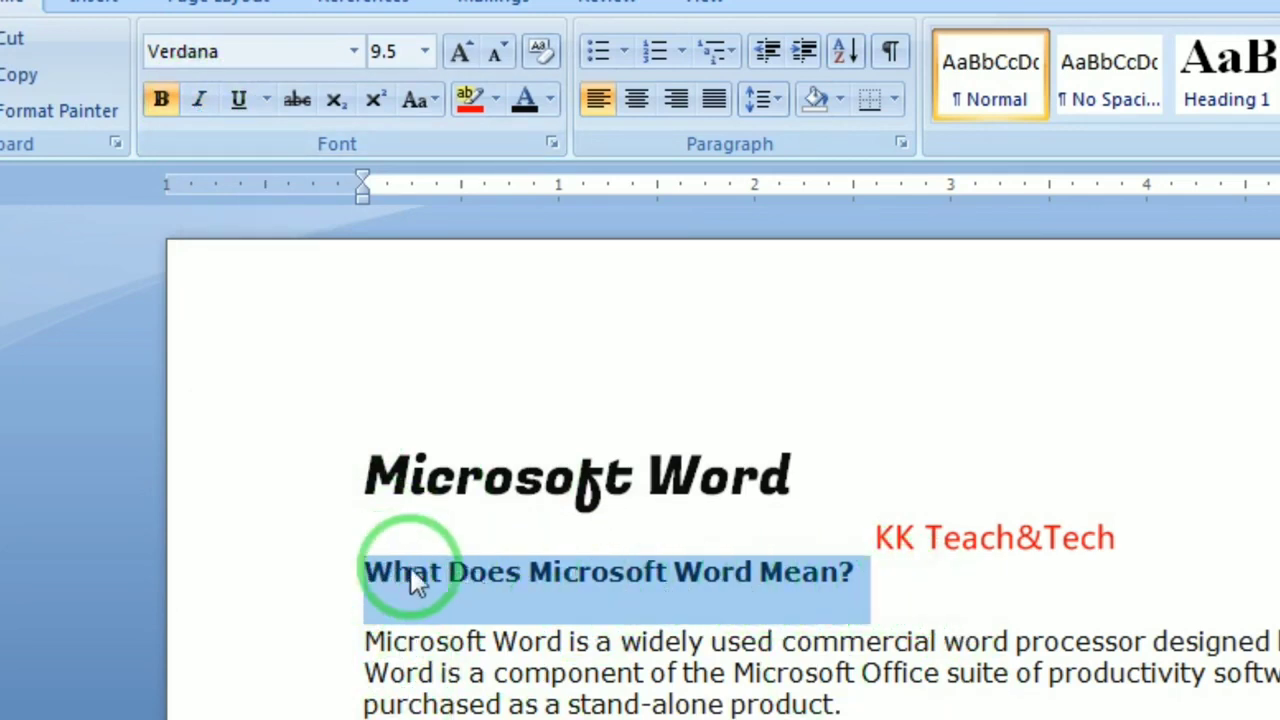
Select the whole question line and try a plain underline, then remove it
{"action": "left_click", "coordinate": [884, 571]}
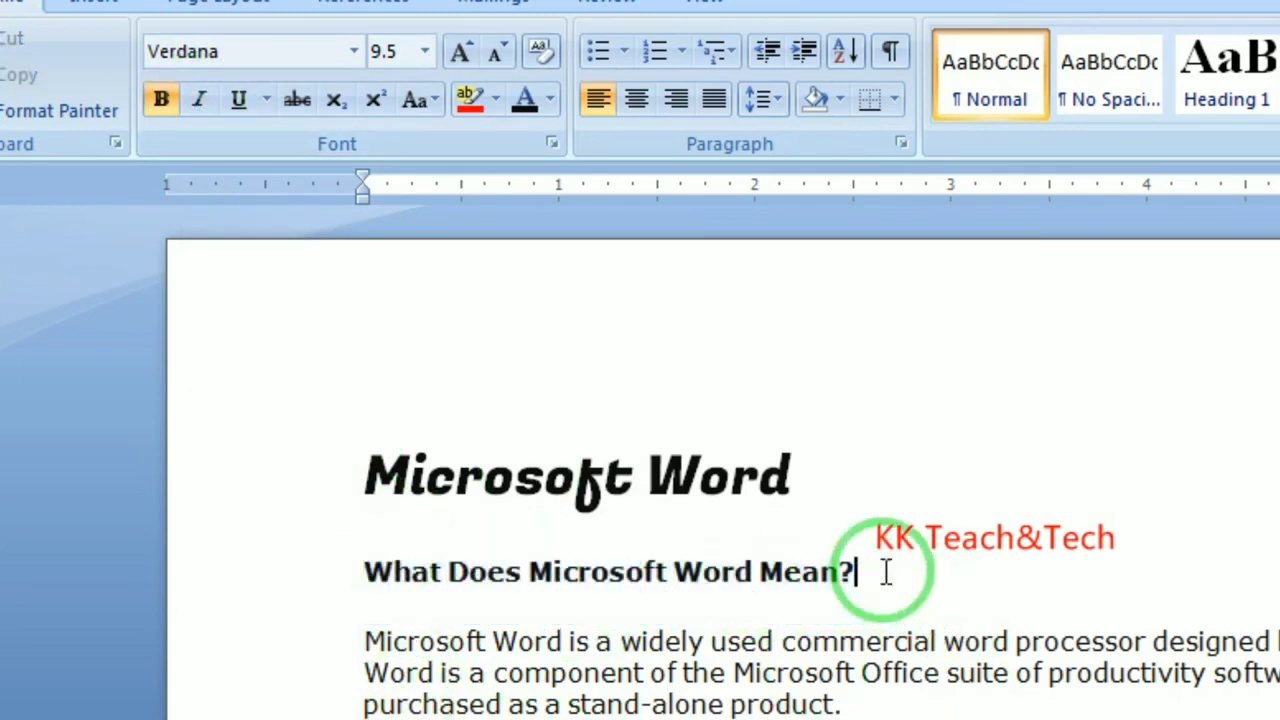
{"action": "left_click_drag", "start_coordinate": [840, 571], "coordinate": [397, 563]}
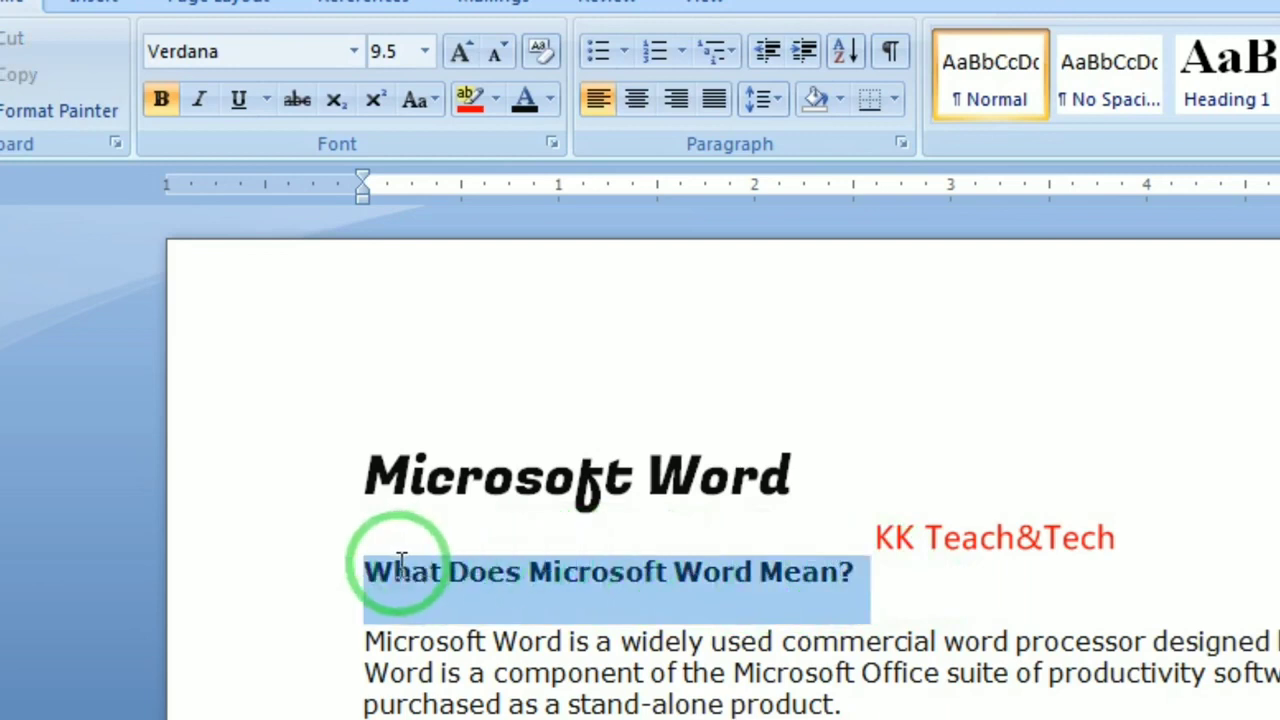
{"action": "left_click", "coordinate": [238, 113]}
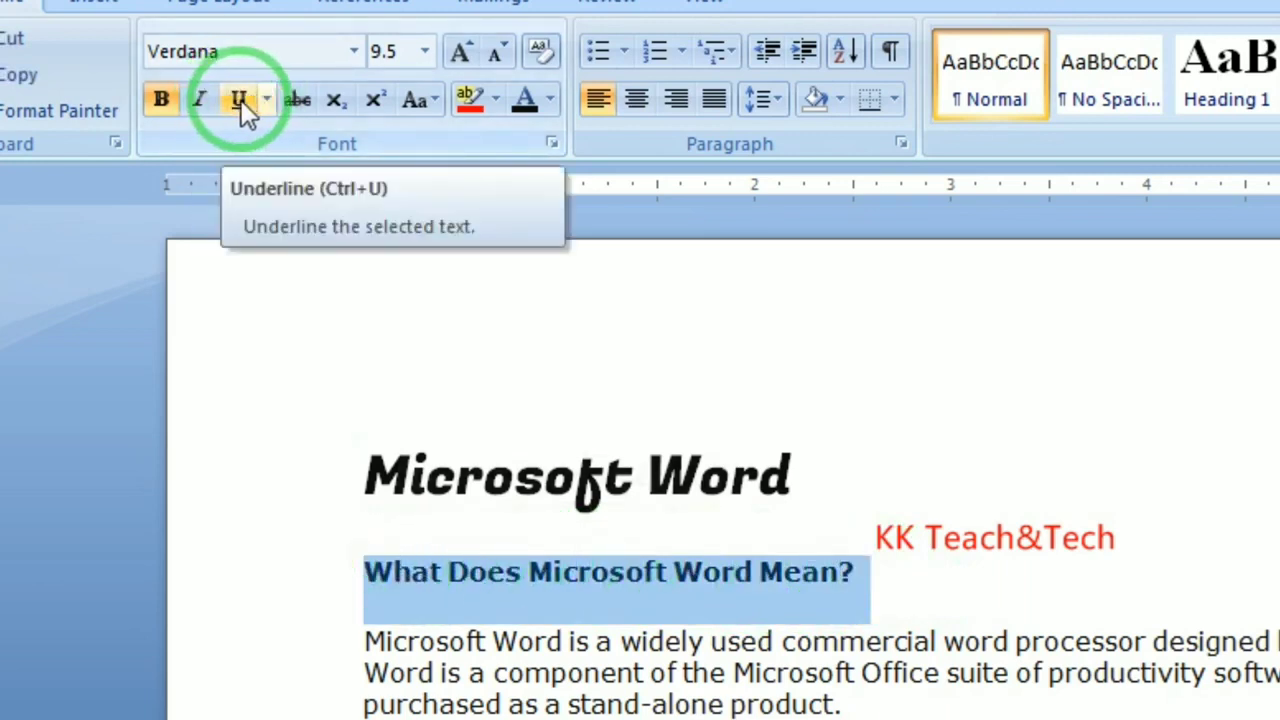
{"action": "left_click", "coordinate": [241, 100]}
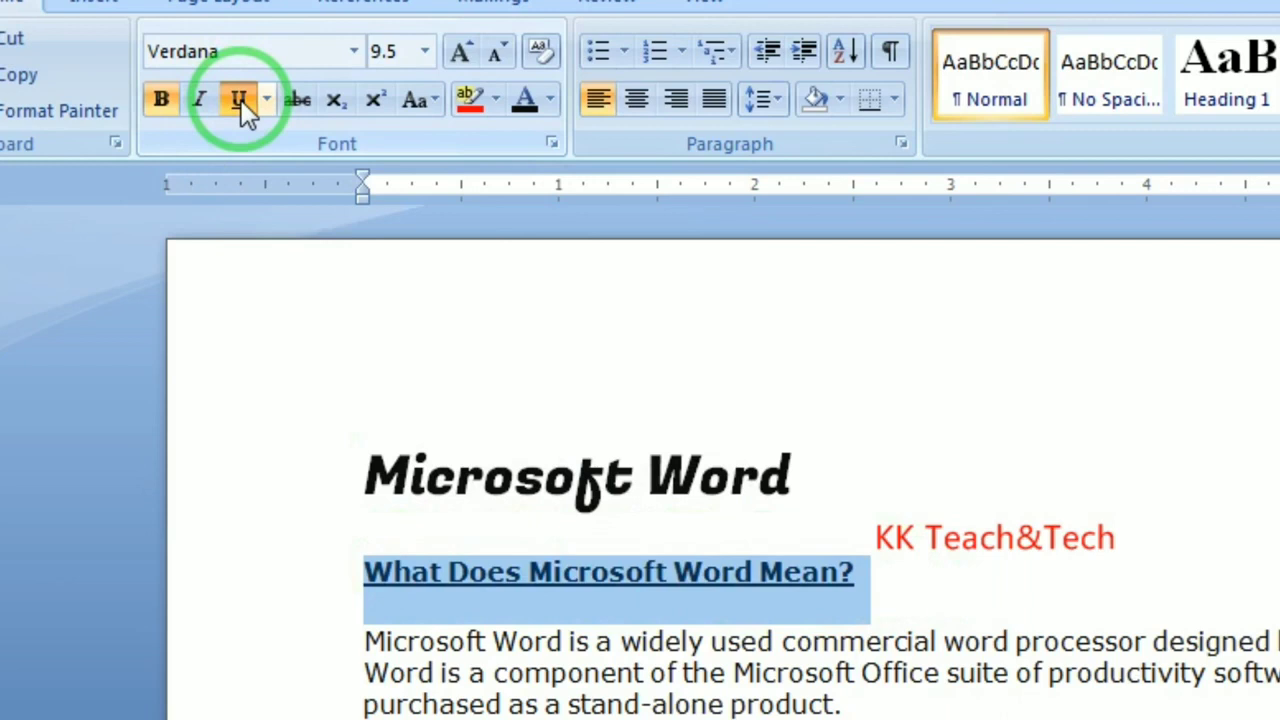
{"action": "left_click", "coordinate": [241, 100]}
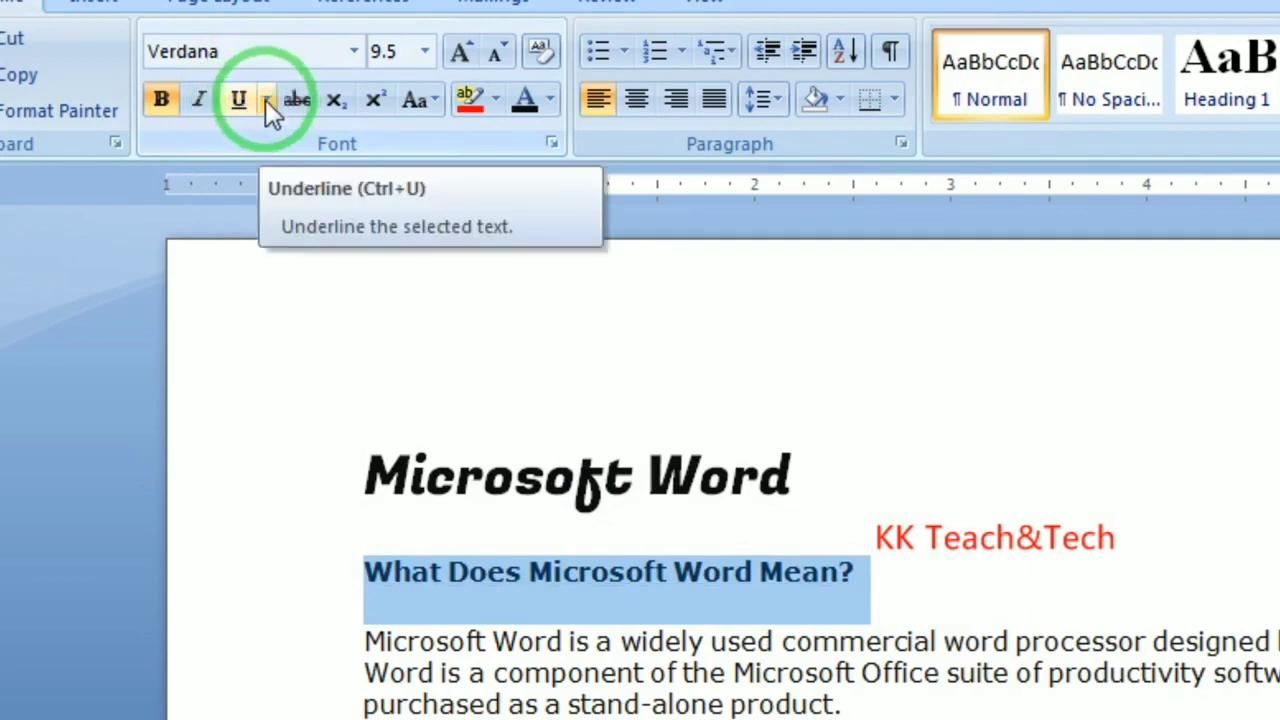
Give the question line a thick red underline
{"action": "left_click", "coordinate": [267, 100]}
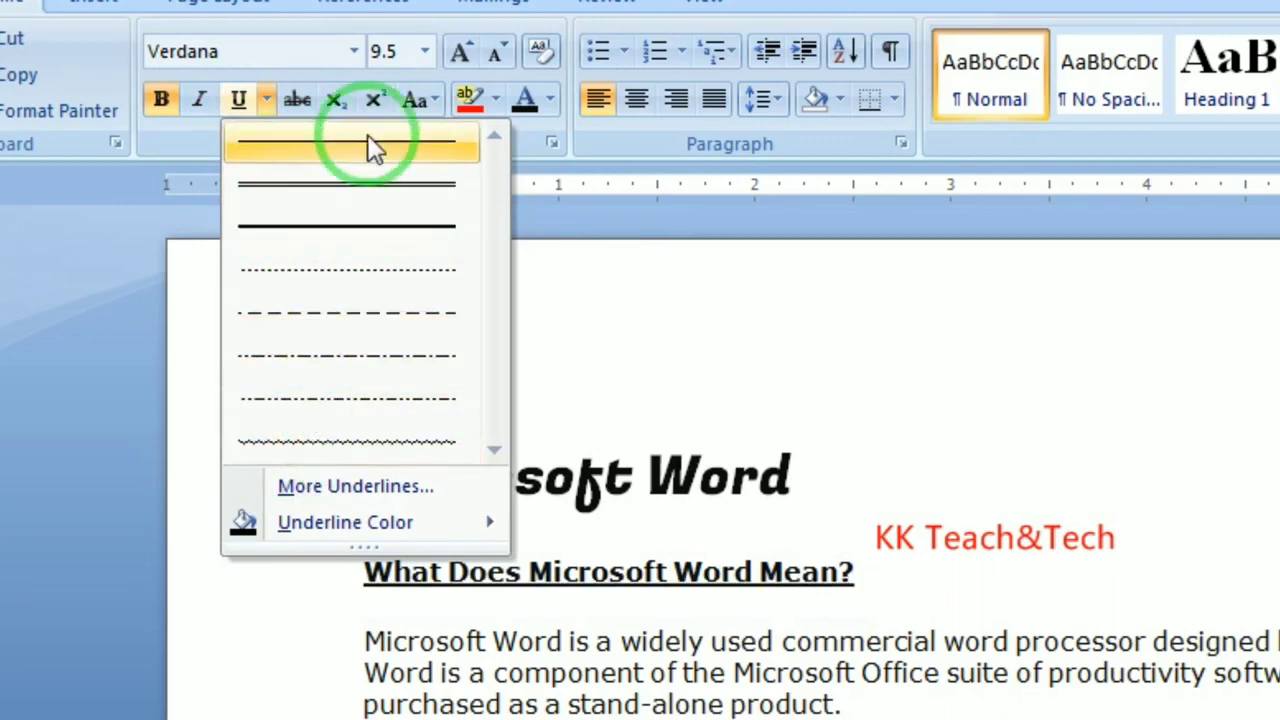
{"action": "left_click", "coordinate": [354, 228]}
{"action": "left_click", "coordinate": [268, 103]}
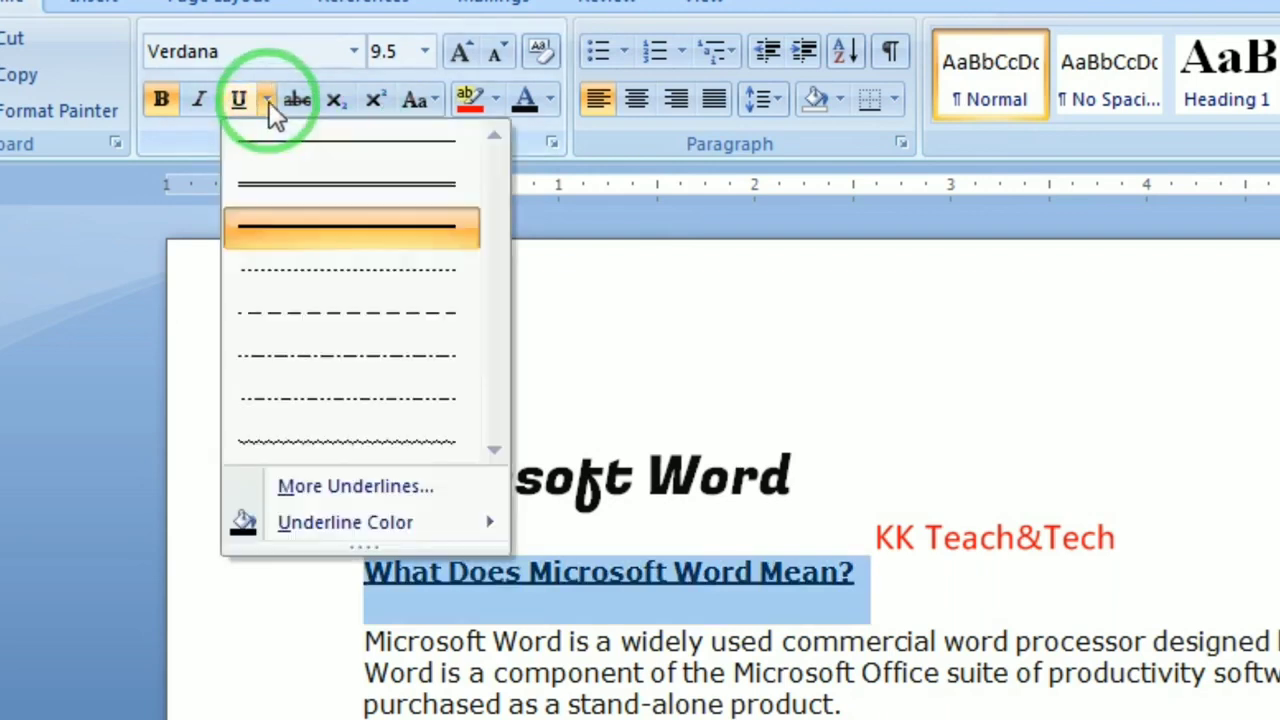
{"action": "mouse_move", "coordinate": [292, 526]}
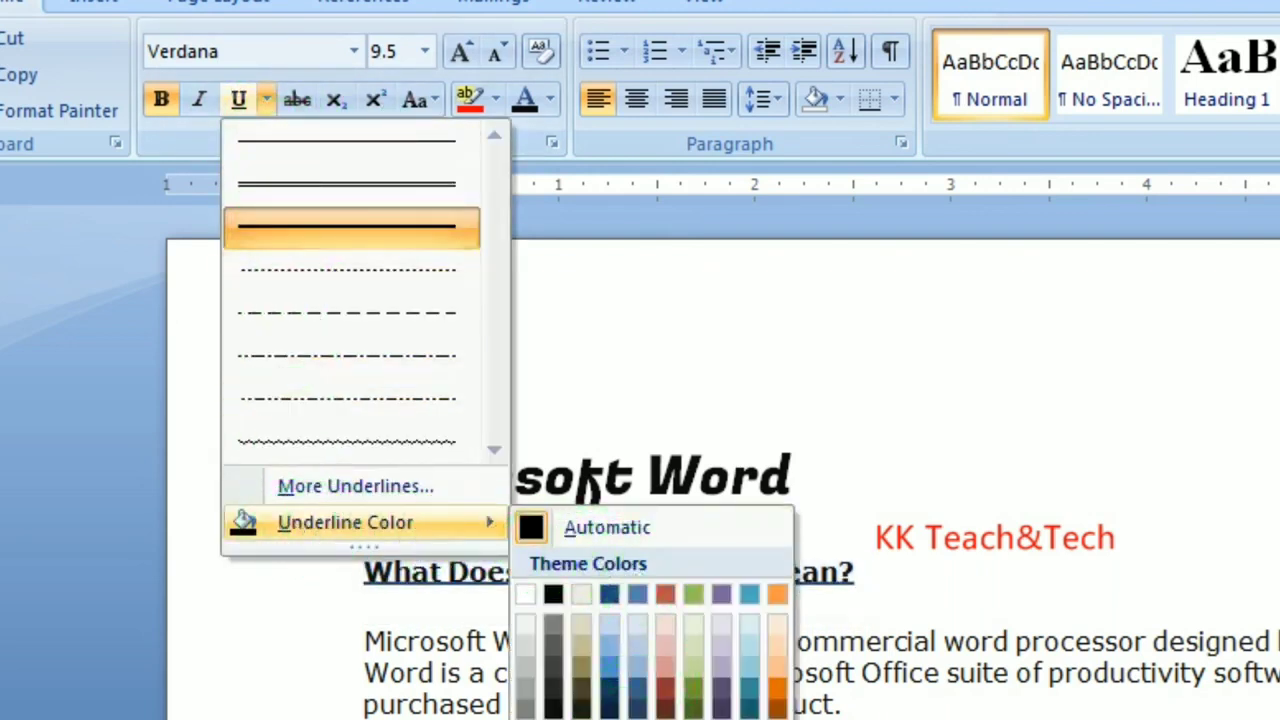
{"action": "left_click", "coordinate": [553, 715]}
{"action": "left_click", "coordinate": [975, 565]}
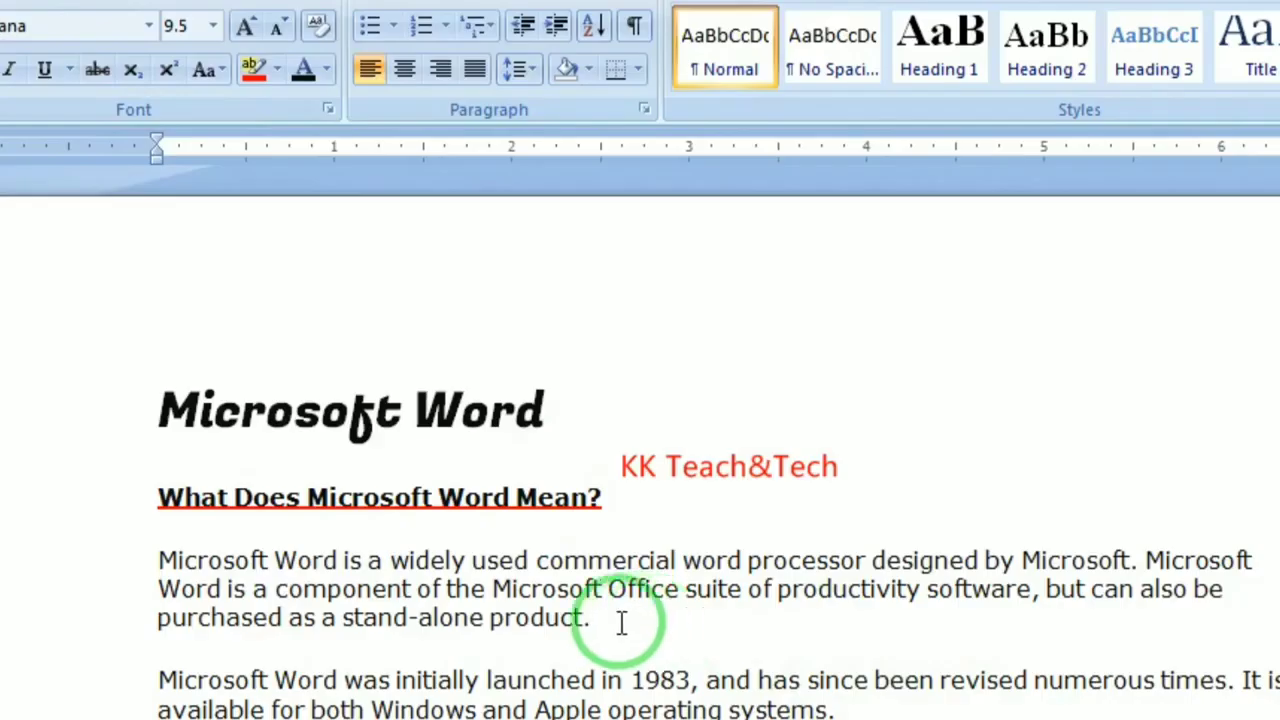
{"action": "left_click_drag", "start_coordinate": [620, 617], "coordinate": [141, 560]}
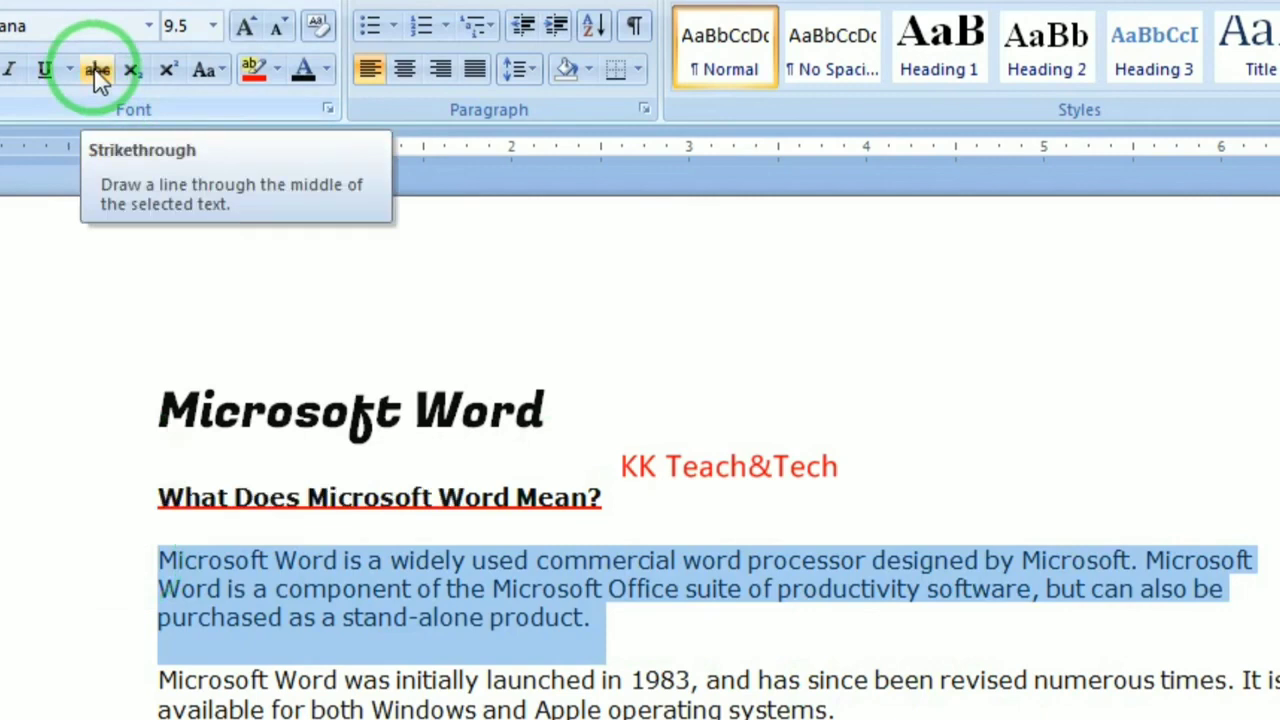
{"action": "left_click", "coordinate": [97, 72]}
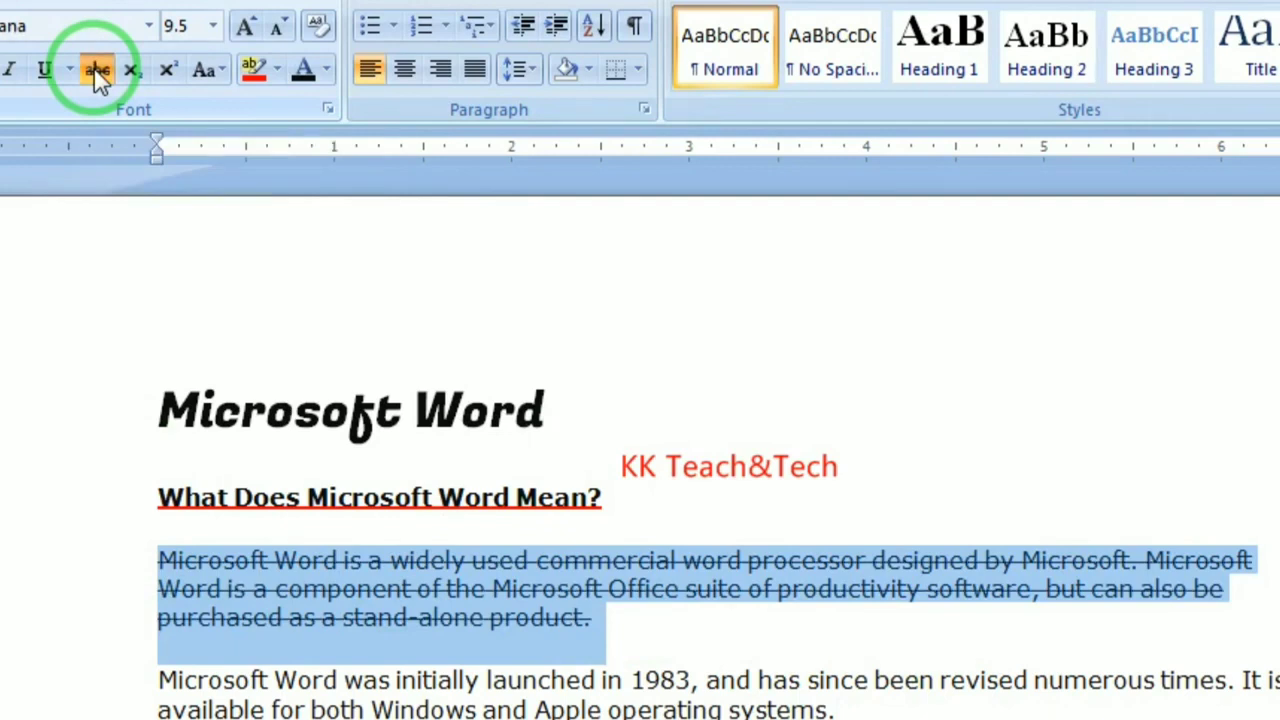
{"action": "left_click", "coordinate": [97, 72]}
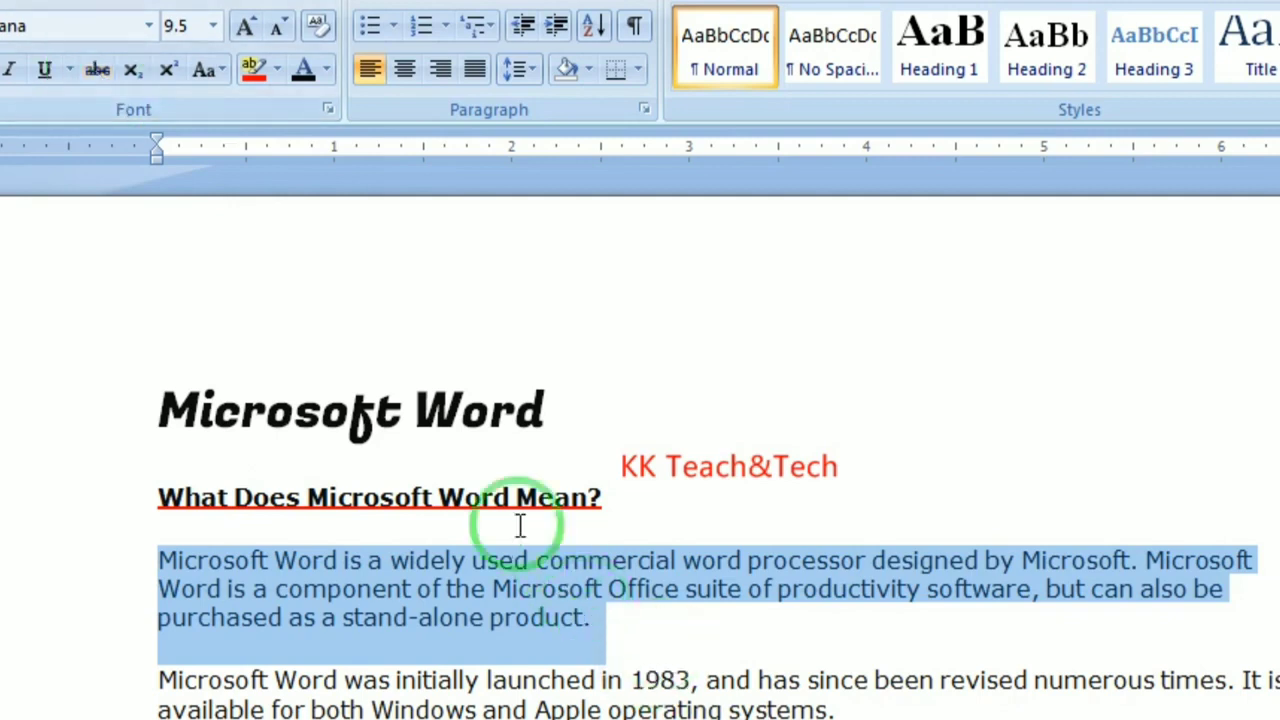
{"action": "left_click", "coordinate": [97, 72]}
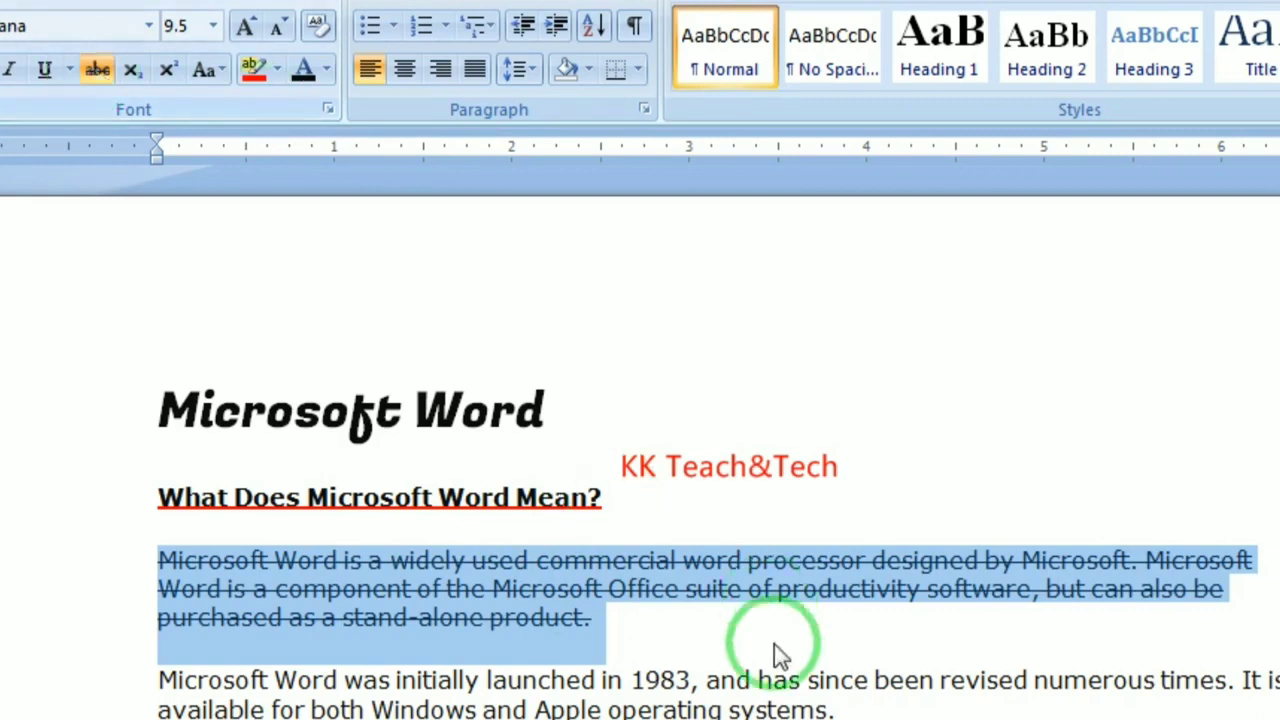
{"action": "left_click", "coordinate": [745, 668]}
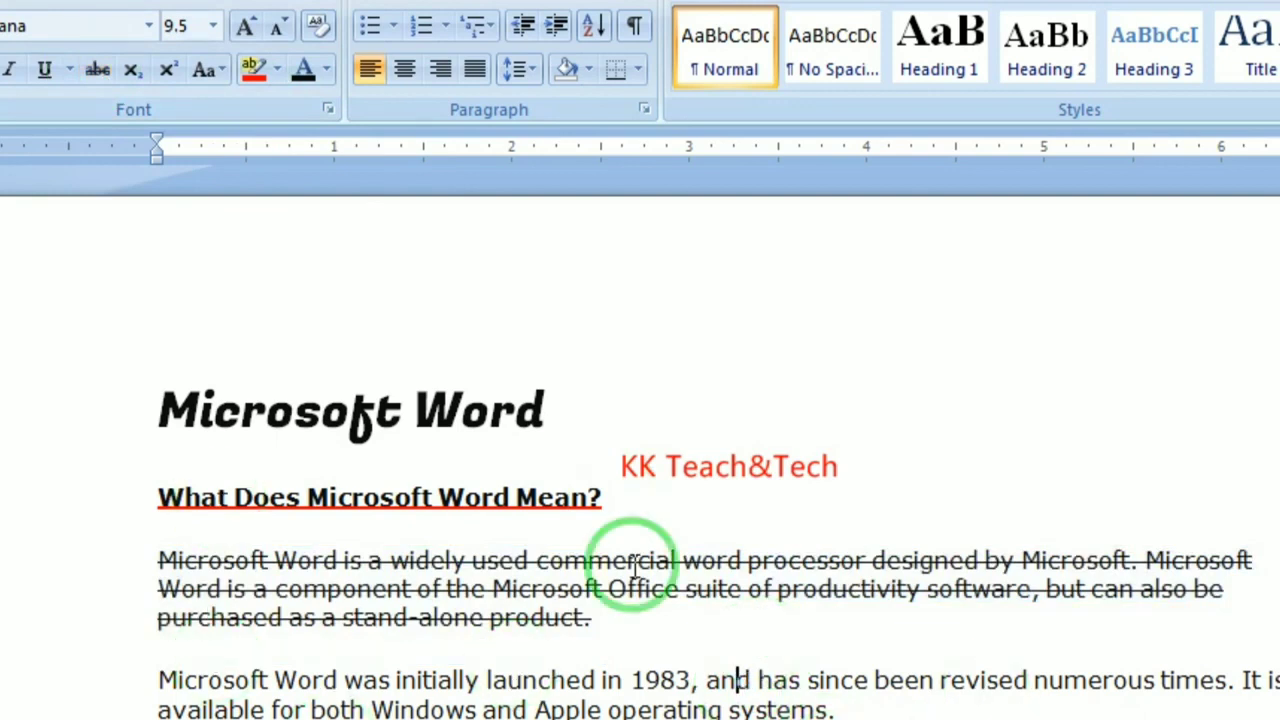
{"action": "mouse_move", "coordinate": [608, 623]}
{"action": "left_mouse_down"}
{"action": "mouse_move", "coordinate": [93, 519]}
{"action": "mouse_move", "coordinate": [97, 571]}
{"action": "left_mouse_up"}
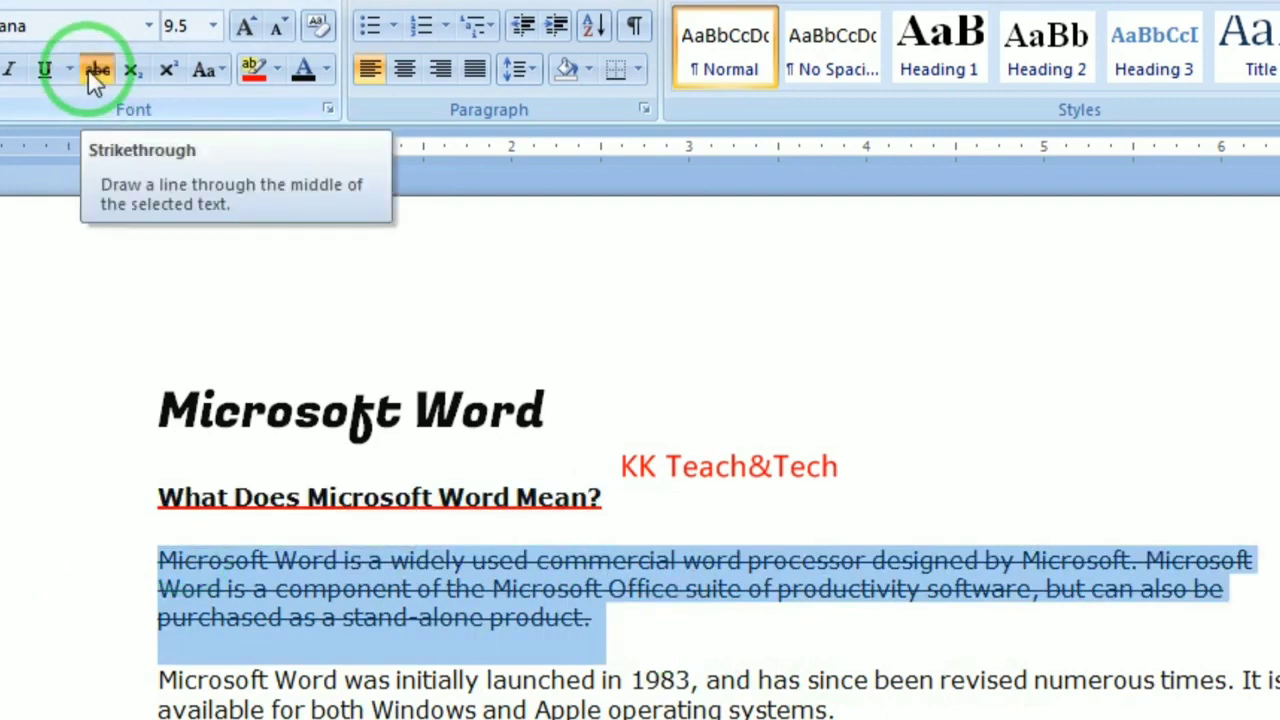
{"action": "left_click", "coordinate": [95, 72]}
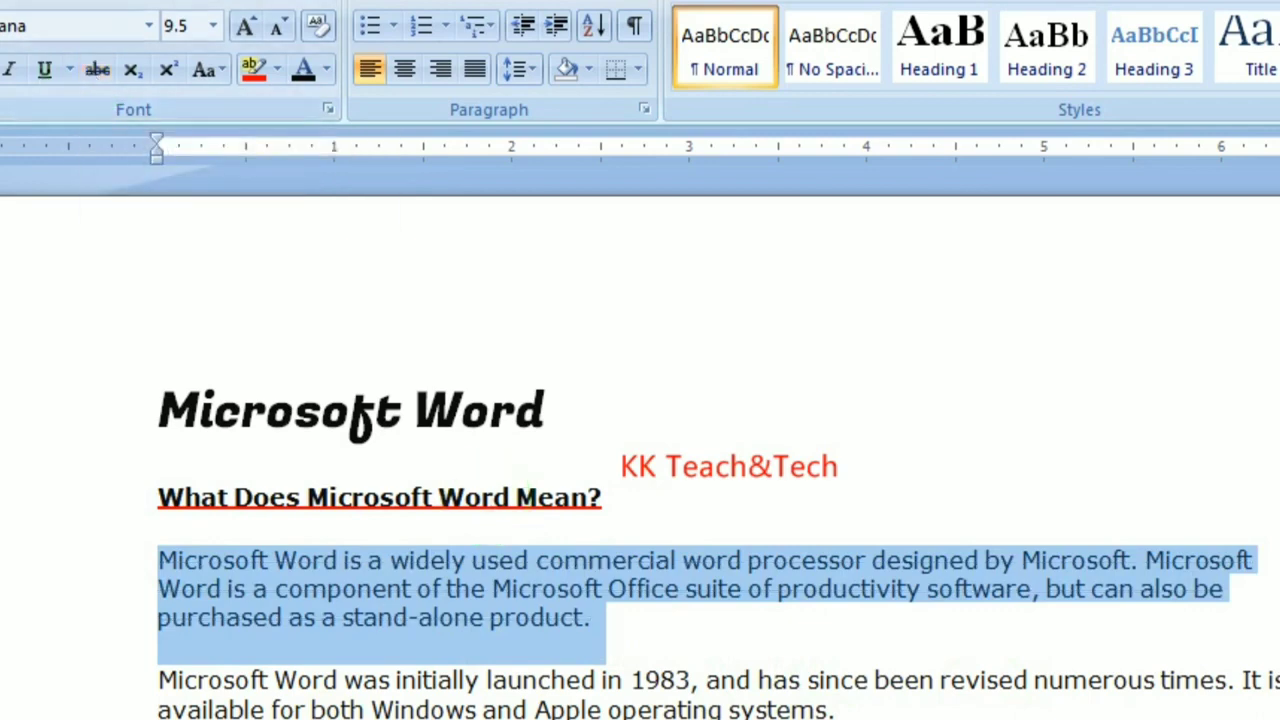
{"action": "left_click", "coordinate": [595, 618]}
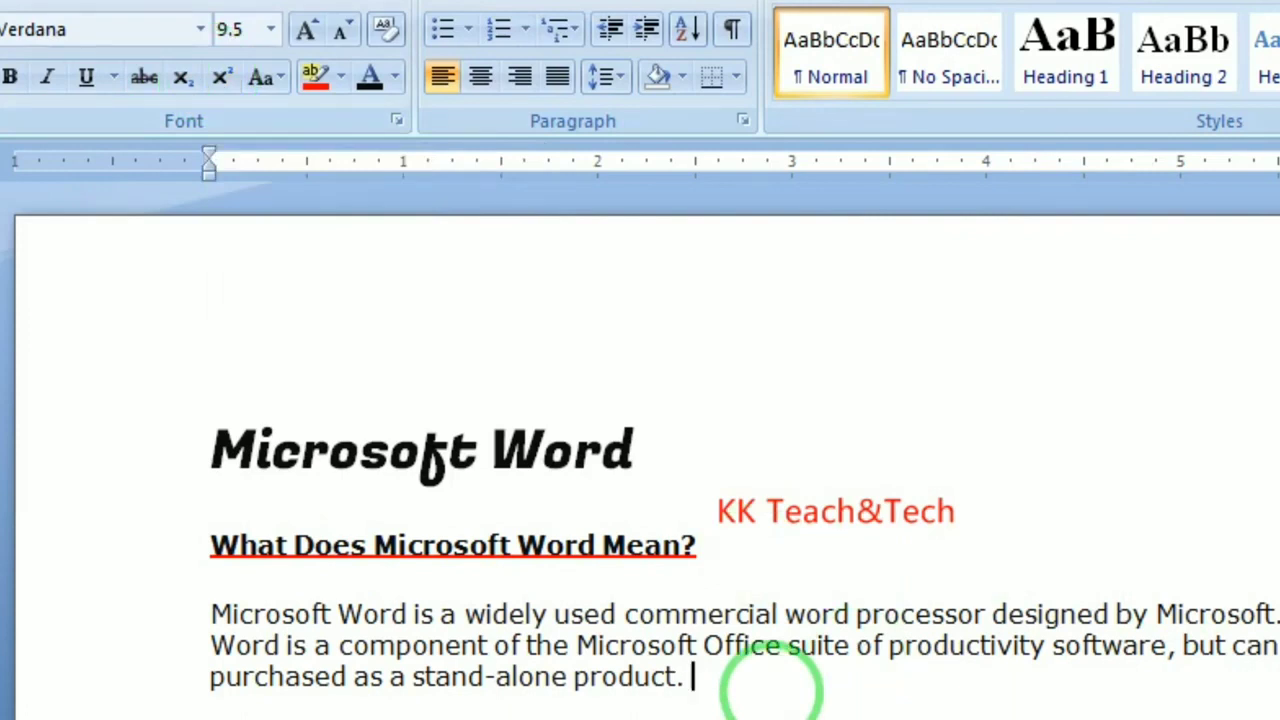
Type H2o at the end of the first paragraph and make the 2 subscript
{"action": "type", "text": "H2"}
{"action": "type", "text": "o"}
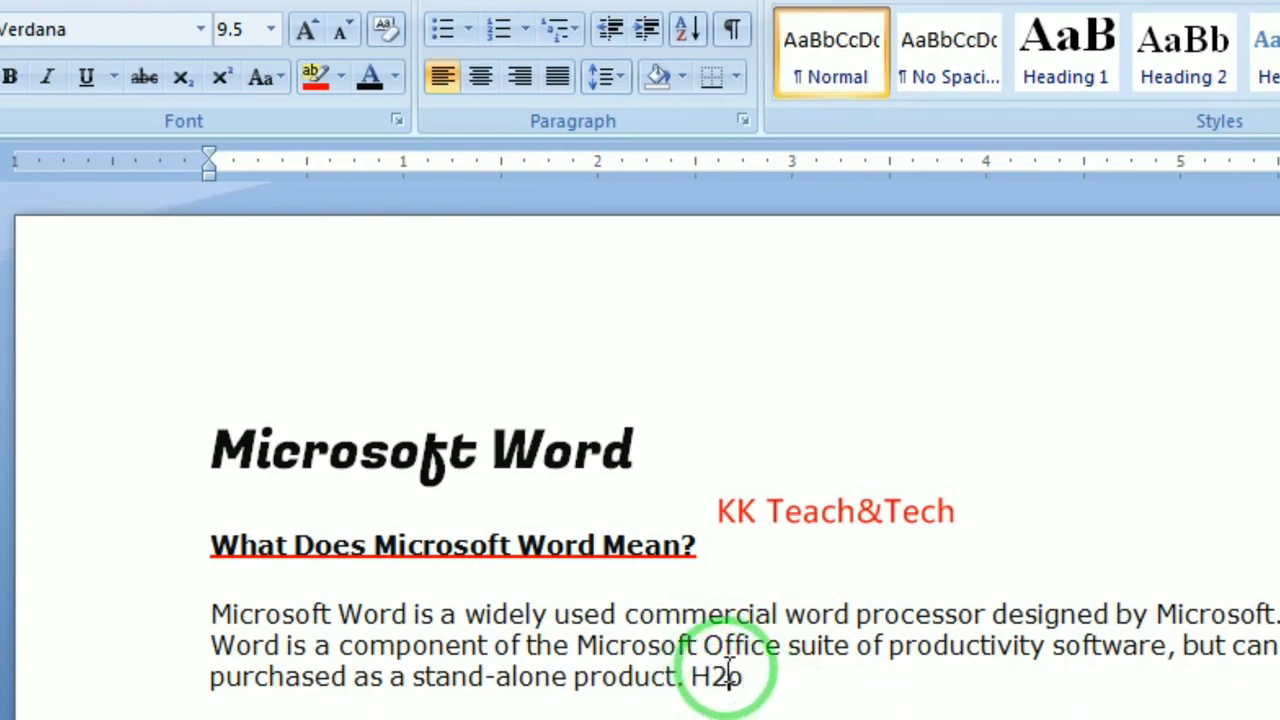
{"action": "left_click_drag", "start_coordinate": [729, 677], "coordinate": [713, 677]}
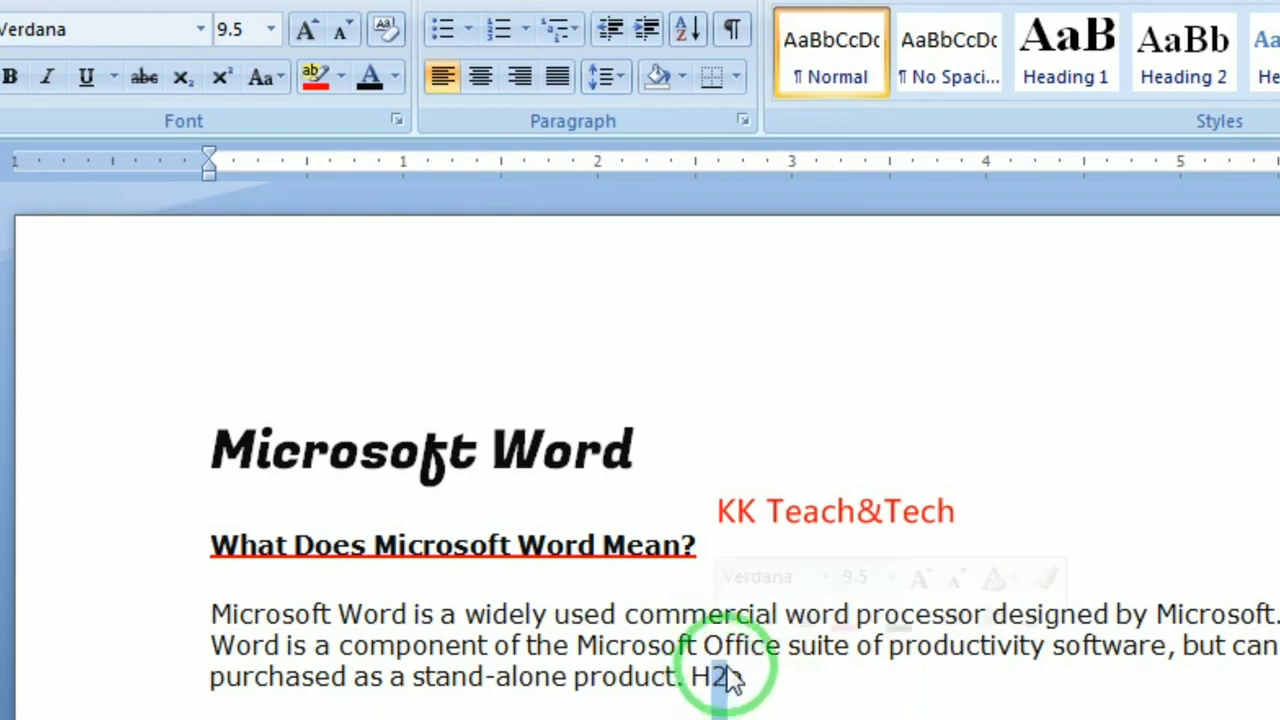
{"action": "left_click", "coordinate": [729, 676]}
{"action": "left_click_drag", "start_coordinate": [729, 676], "coordinate": [716, 676]}
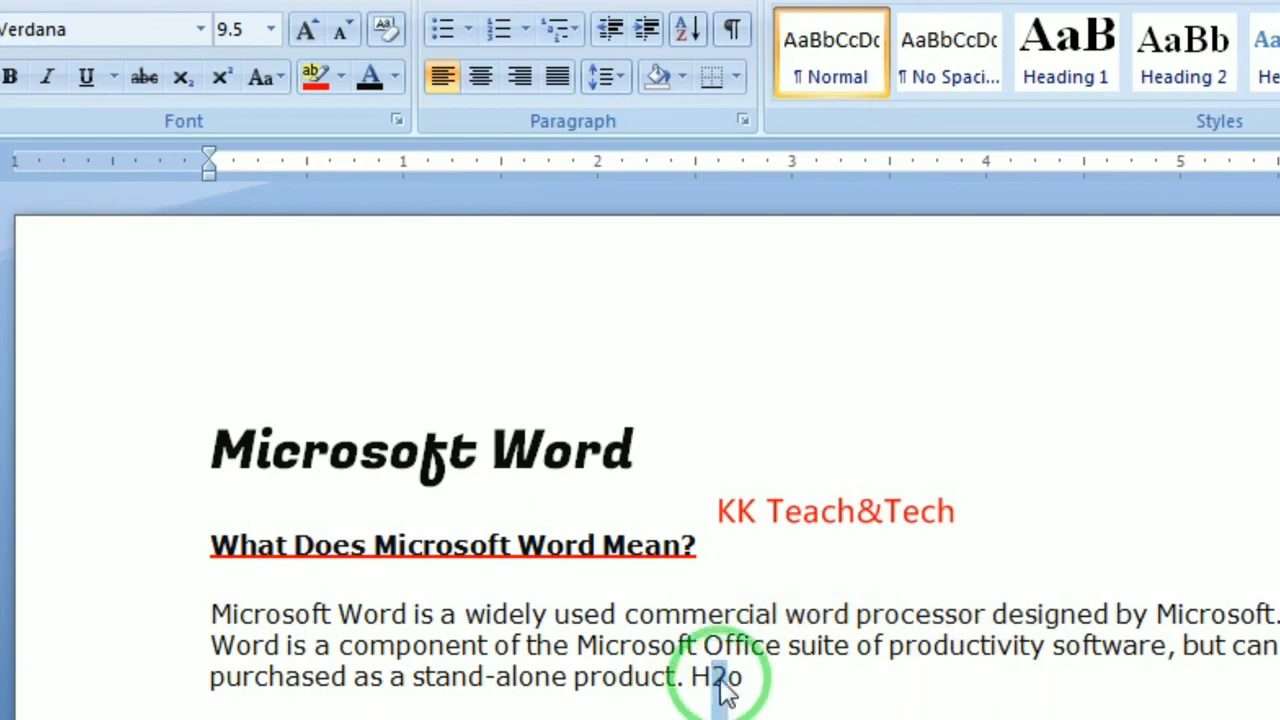
{"action": "left_click", "coordinate": [189, 82]}
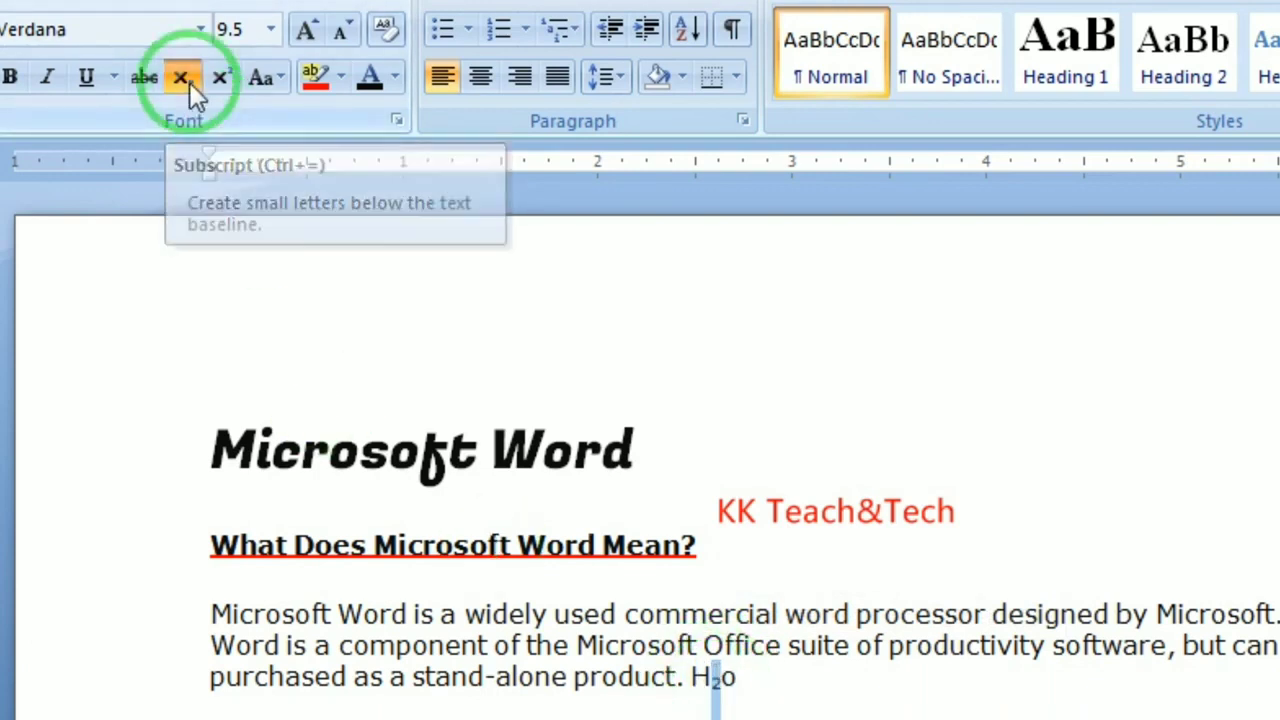
Turn subscript off and type '15th' after H₂o
{"action": "left_click", "coordinate": [735, 688]}
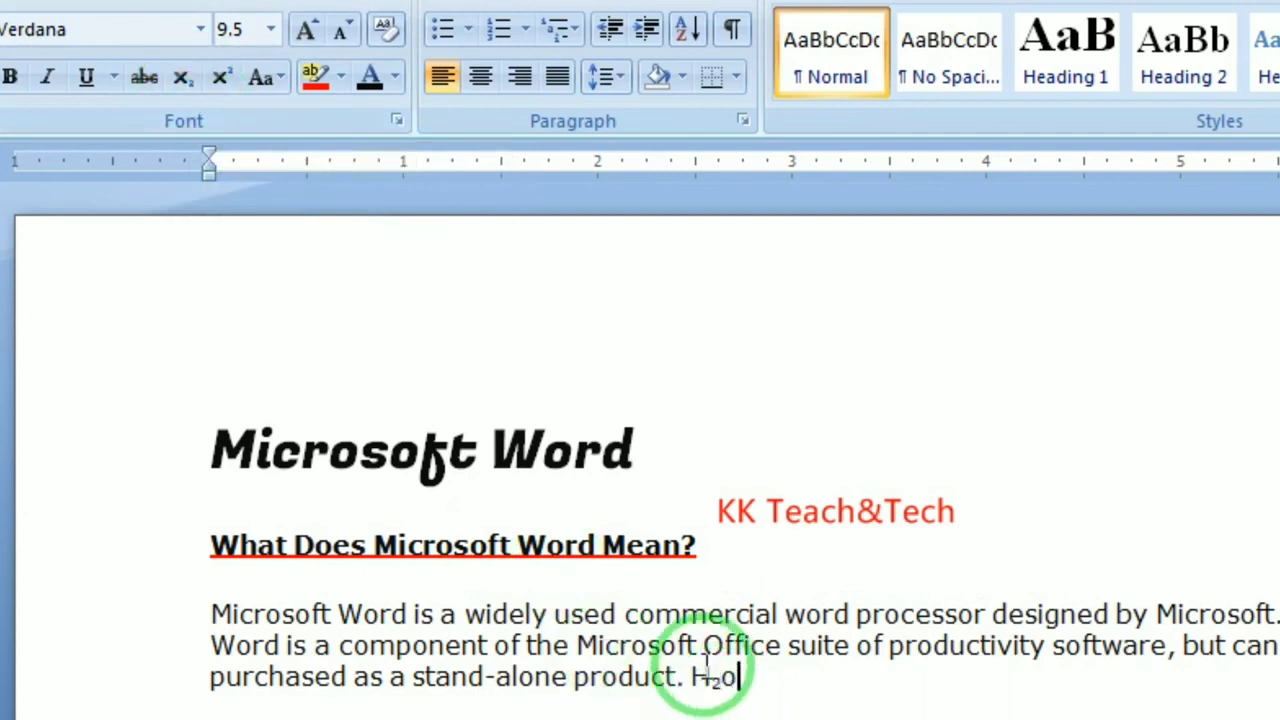
{"action": "left_click_drag", "start_coordinate": [691, 682], "coordinate": [722, 690]}
{"action": "left_click", "coordinate": [843, 677]}
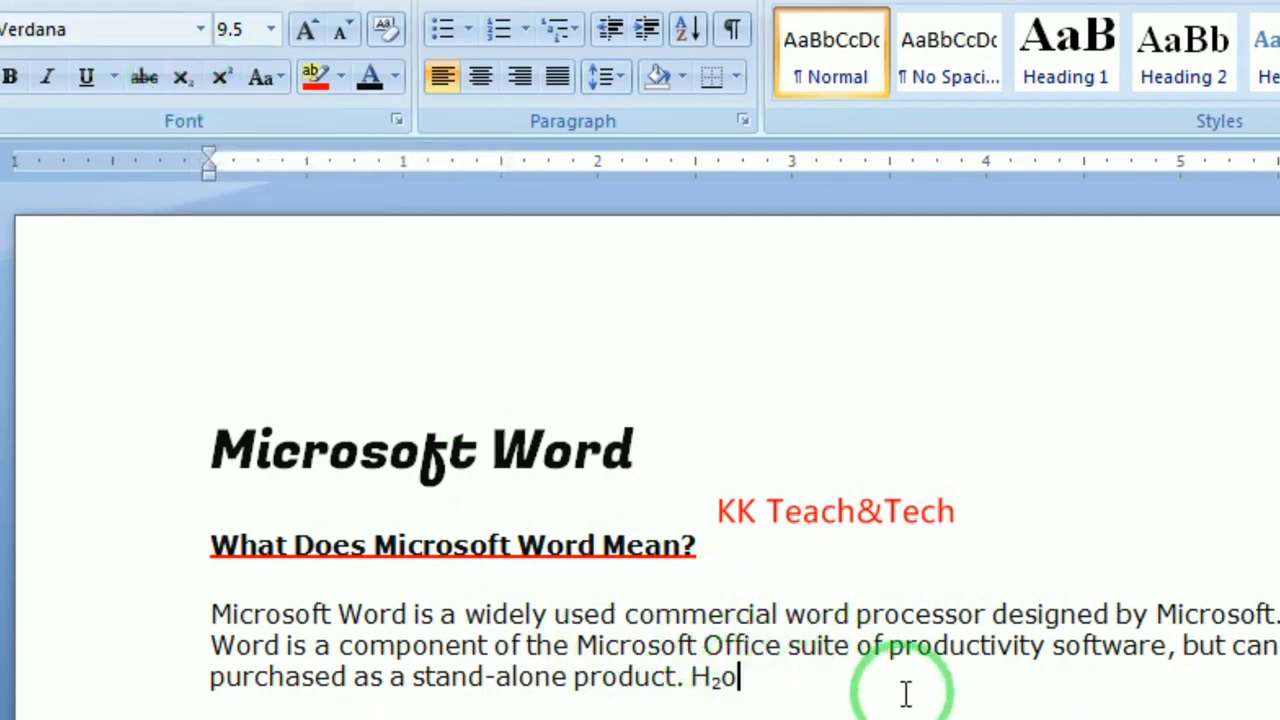
{"action": "left_click", "coordinate": [180, 88]}
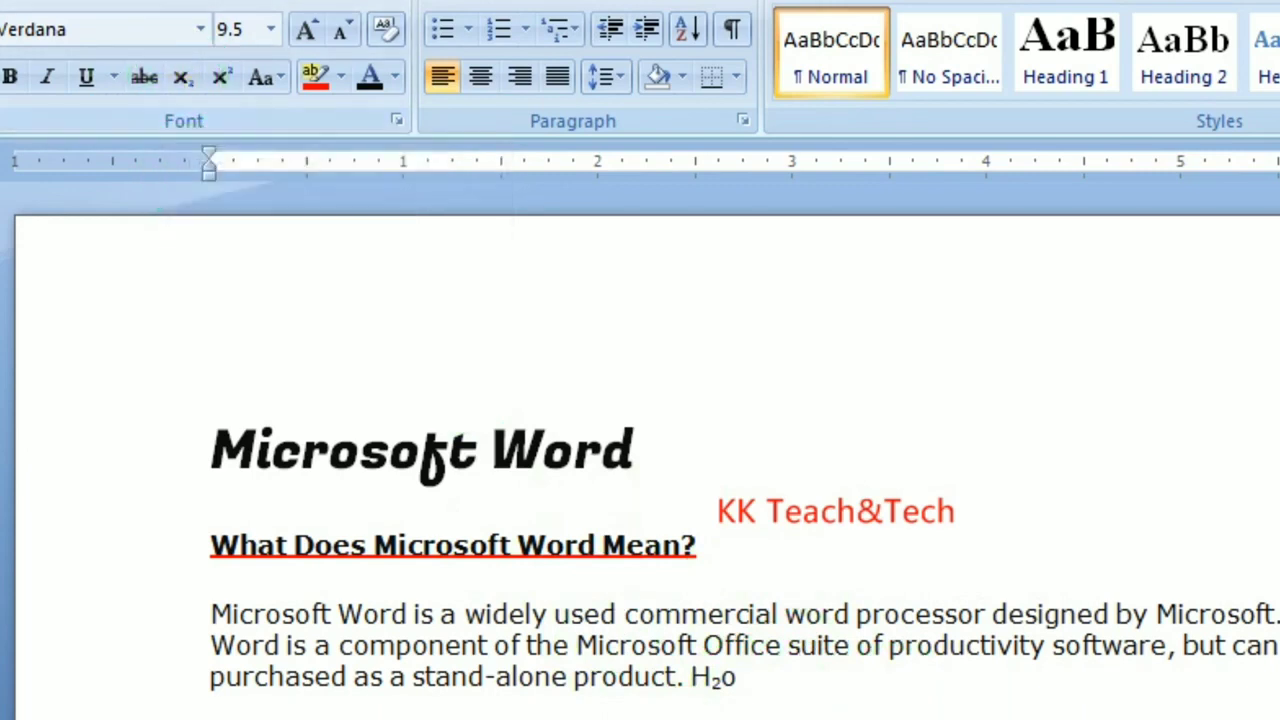
{"action": "left_click", "coordinate": [803, 690]}
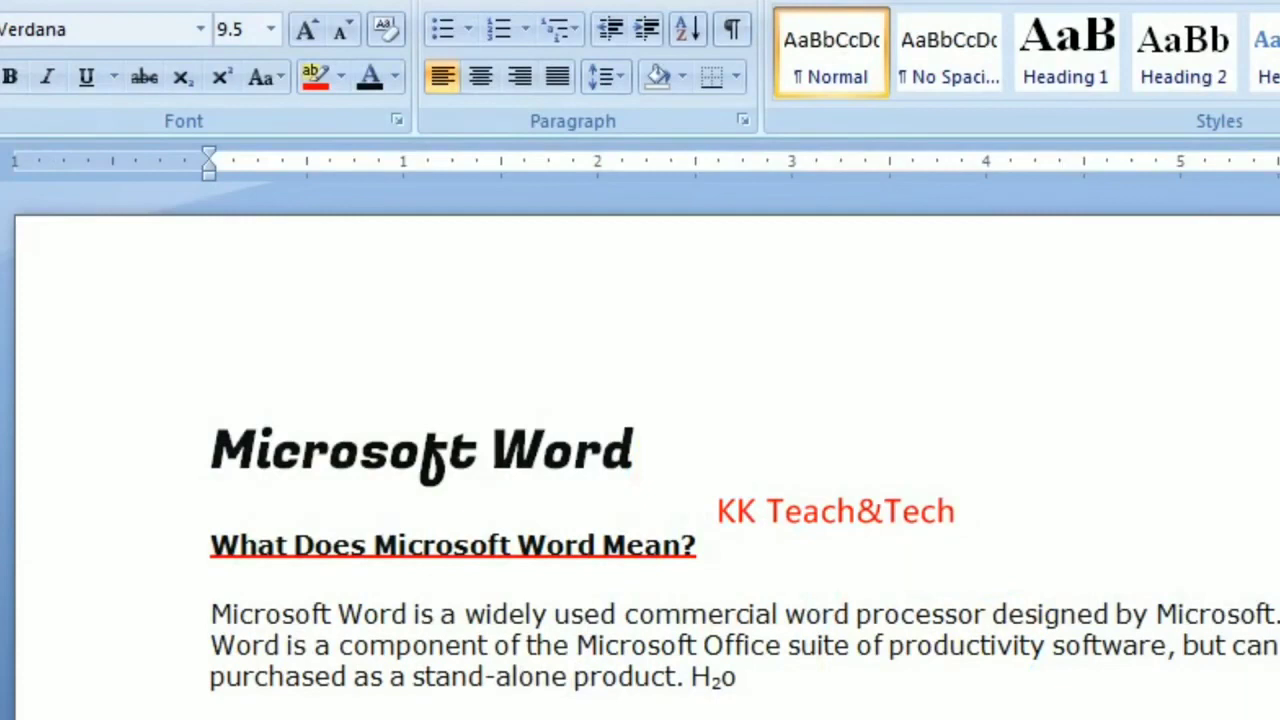
{"action": "type", "text": " 15"}
{"action": "type", "text": "t"}
{"action": "type", "text": "h"}
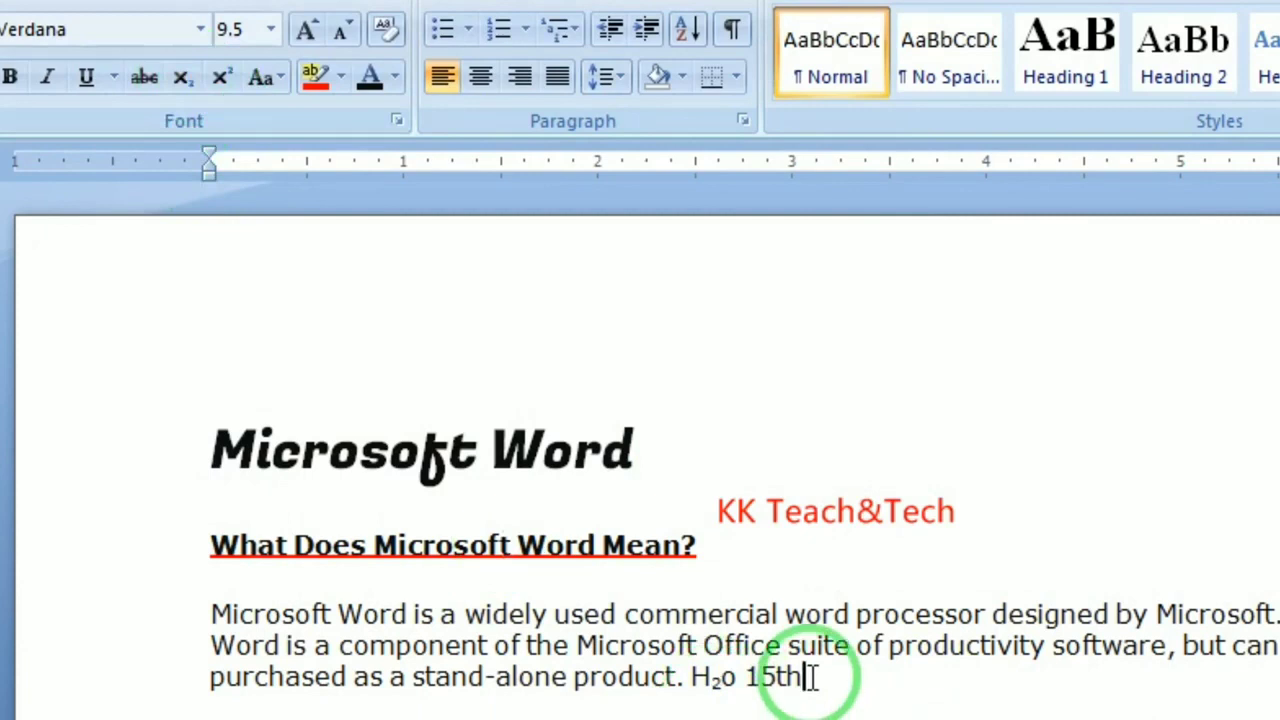
Superscript the 'th' after 15, then turn superscript on at the end of '15th'
{"action": "left_click_drag", "start_coordinate": [803, 677], "coordinate": [788, 676]}
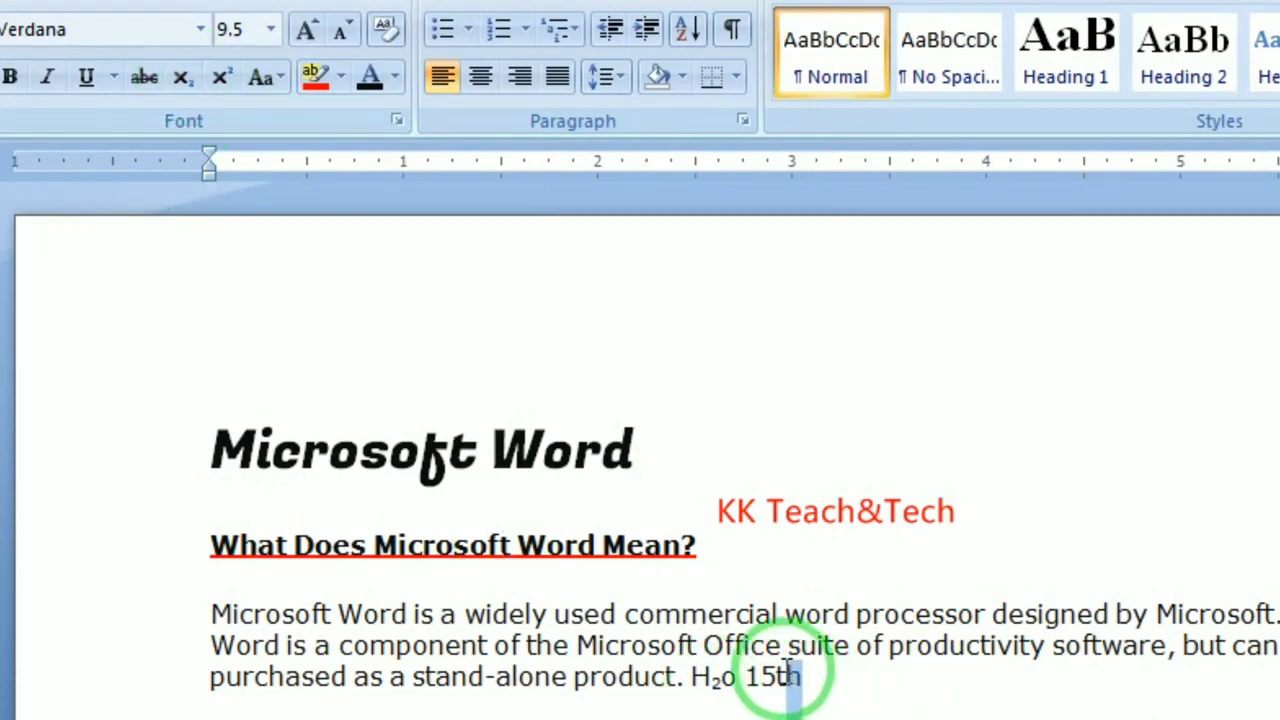
{"action": "left_click", "coordinate": [230, 72]}
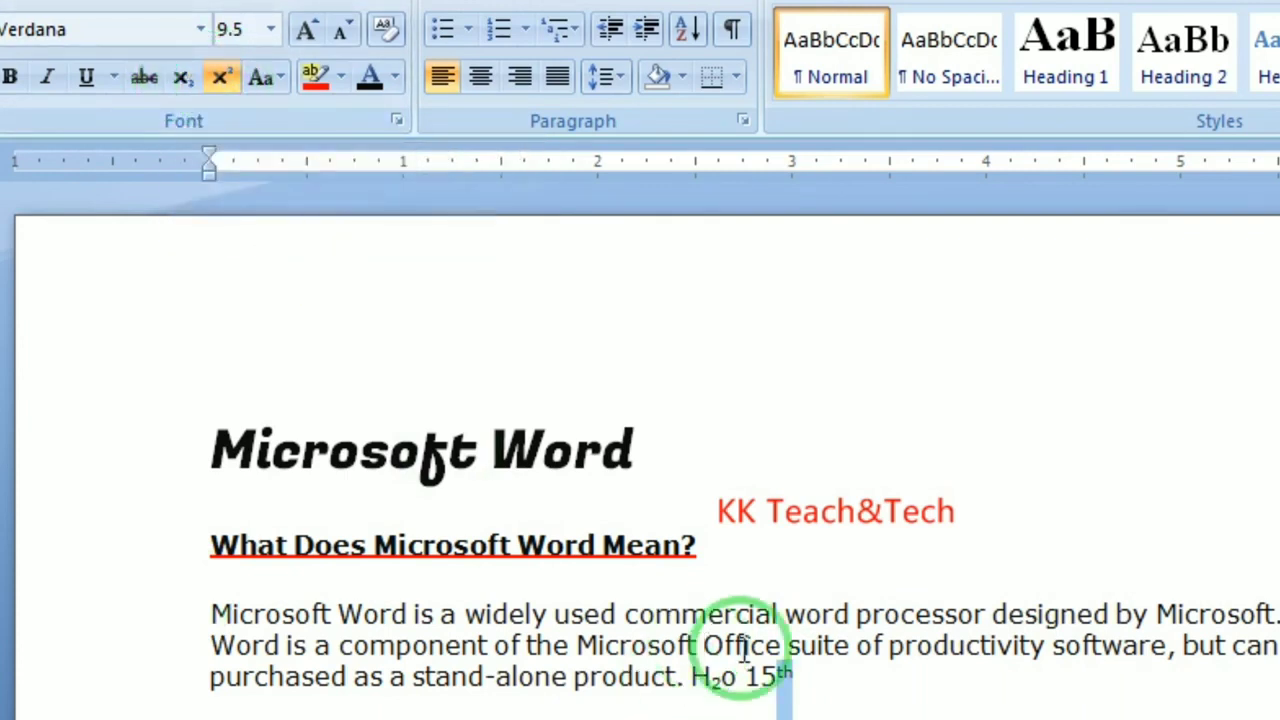
{"action": "left_click", "coordinate": [810, 673]}
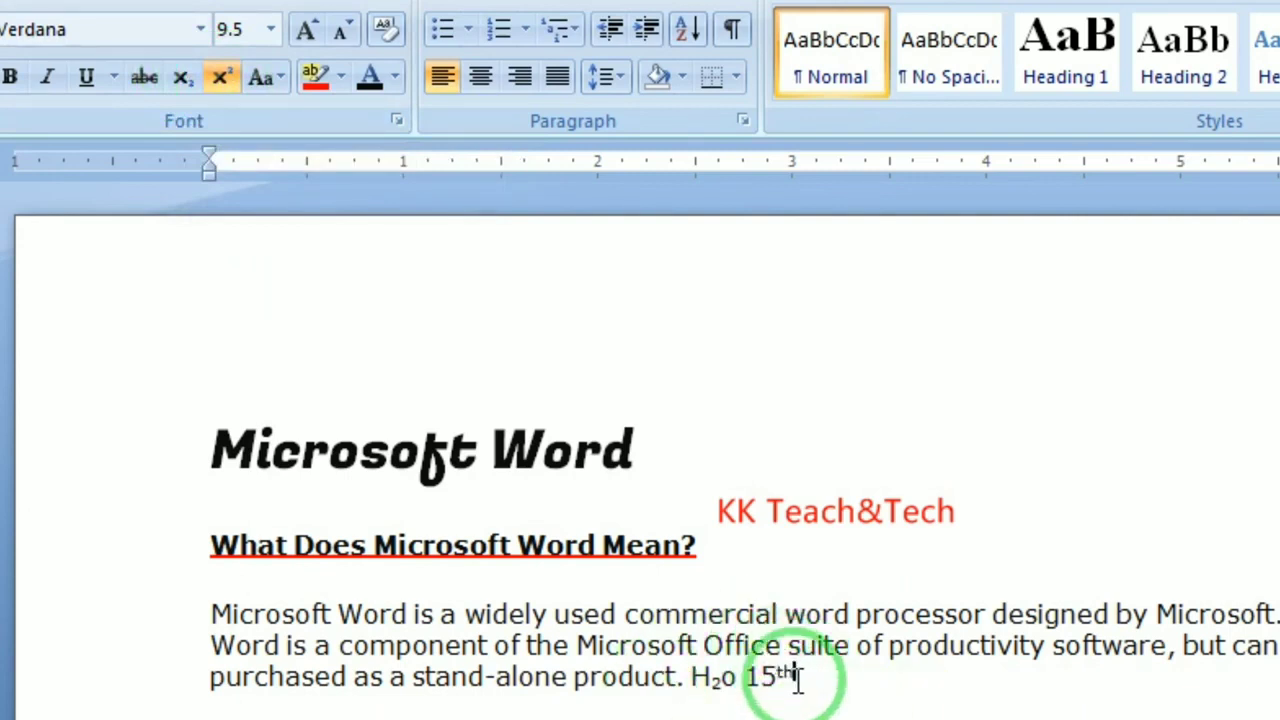
{"action": "left_click", "coordinate": [222, 78]}
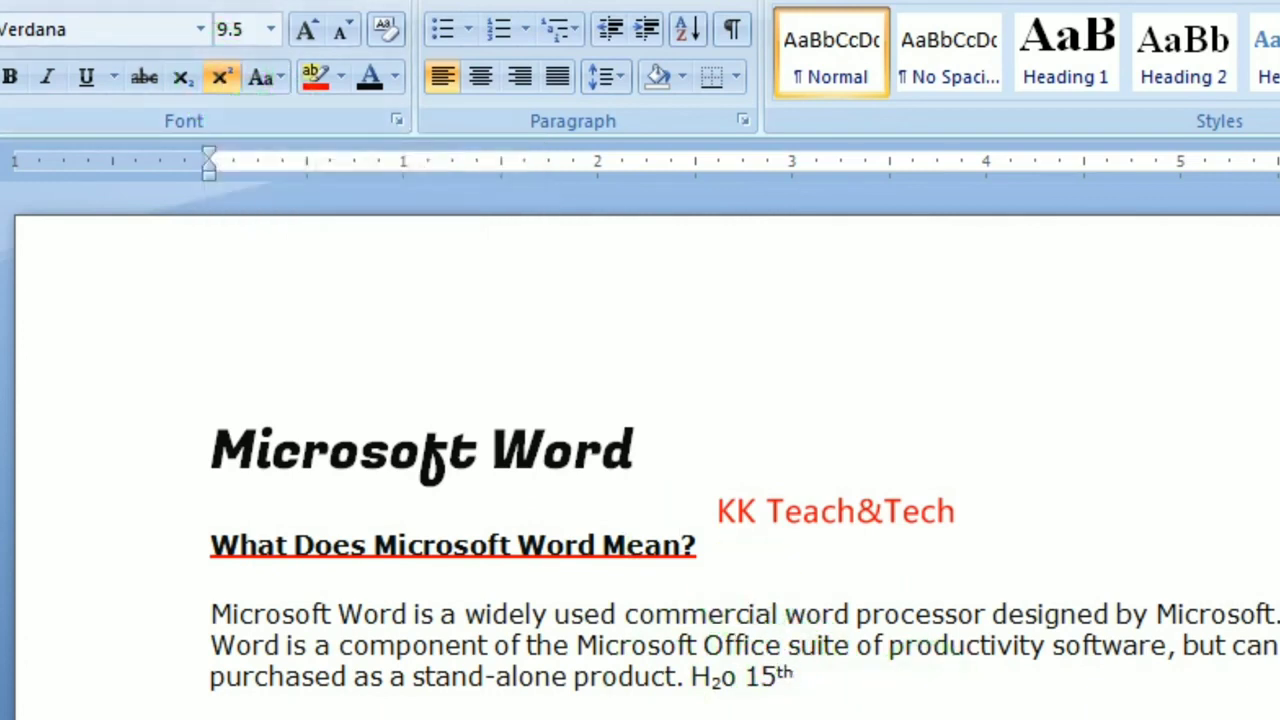
Type test letters in superscript after '15th', deleting a stray character along the way
{"action": "type", "text": "fhkefhdkjh"}
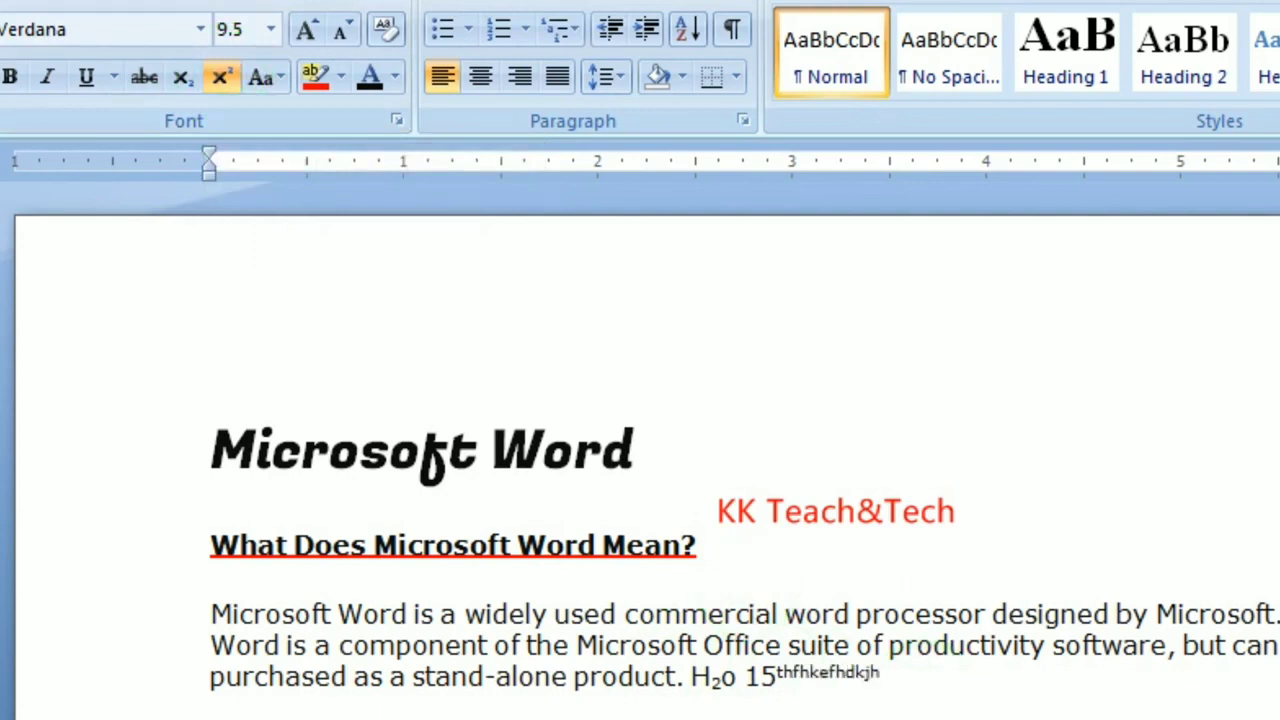
{"action": "key", "text": "BackSpace"}
{"action": "key", "text": "BackSpace"}
{"action": "key", "text": "BackSpace"}
{"action": "key", "text": "BackSpace"}
{"action": "key", "text": "BackSpace"}
{"action": "key", "text": "BackSpace"}
{"action": "key", "text": "BackSpace"}
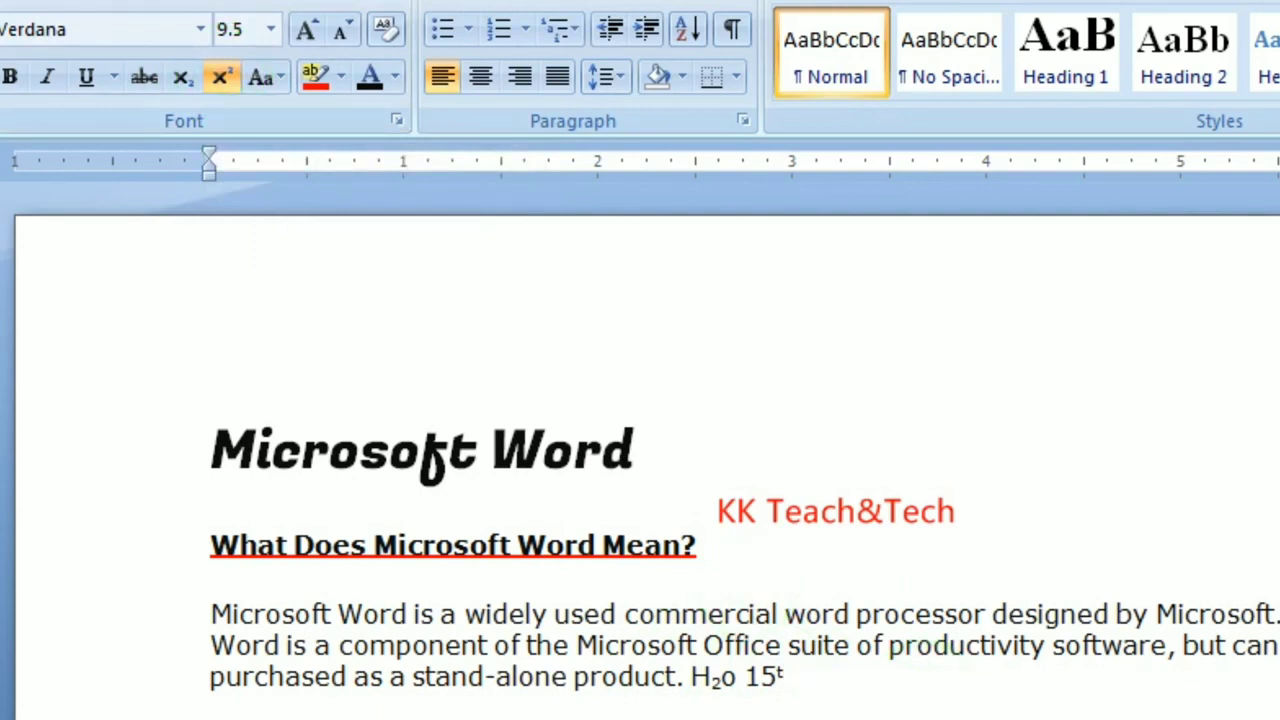
{"action": "type", "text": "h"}
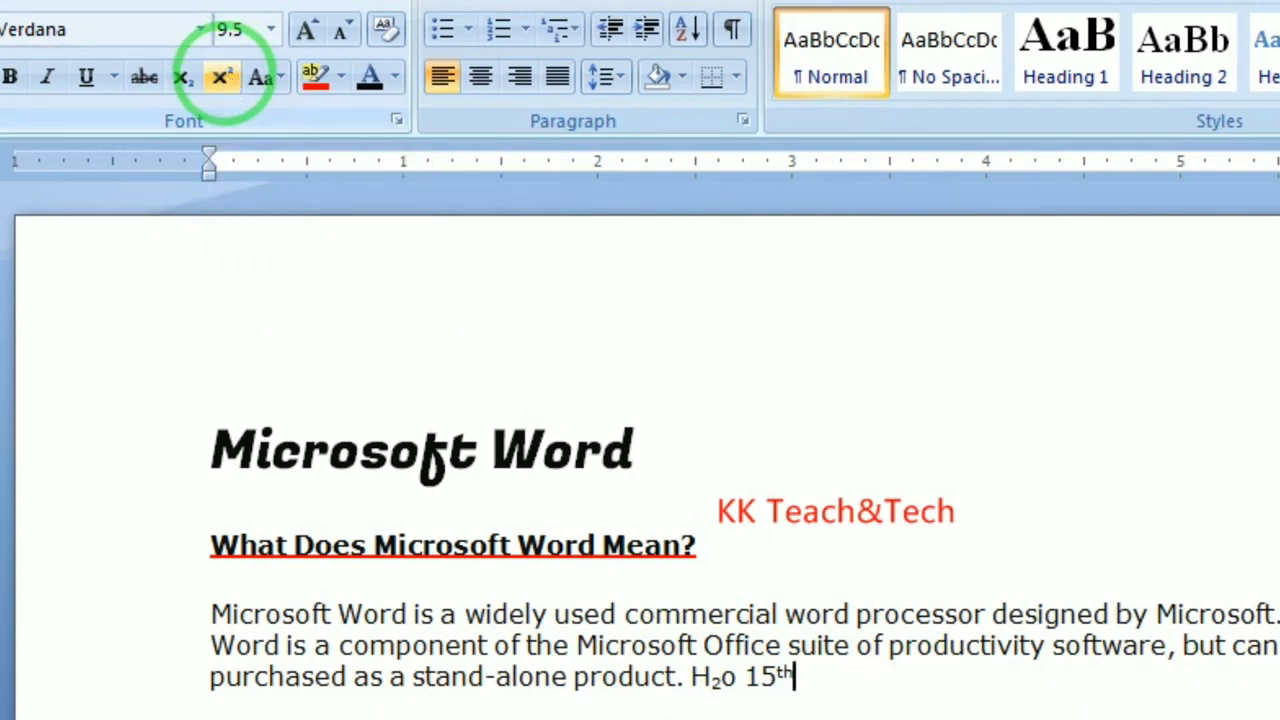
{"action": "type", "text": "dfhsdfhsdkfhsddj"}
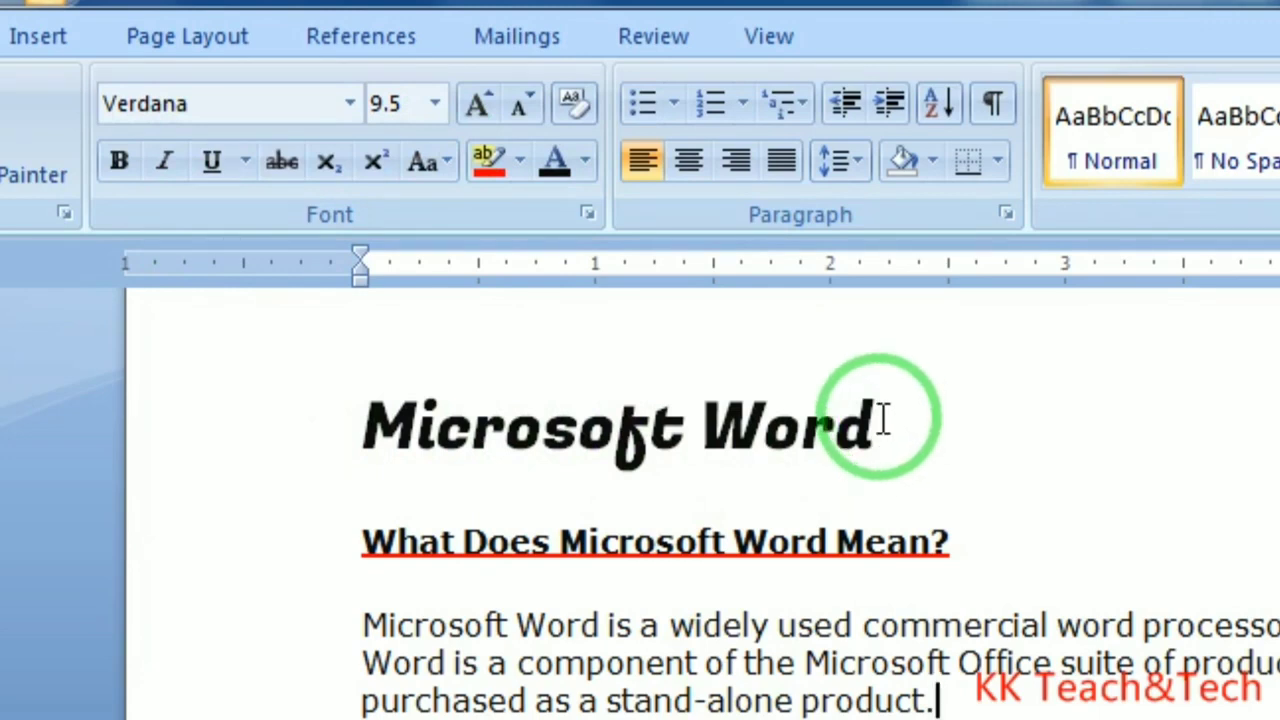
Change the 'Microsoft Word' title to UPPERCASE, then to lowercase with Change Case
{"action": "mouse_move", "coordinate": [876, 425]}
{"action": "left_mouse_down"}
{"action": "mouse_move", "coordinate": [748, 418]}
{"action": "mouse_move", "coordinate": [410, 450]}
{"action": "left_mouse_up"}
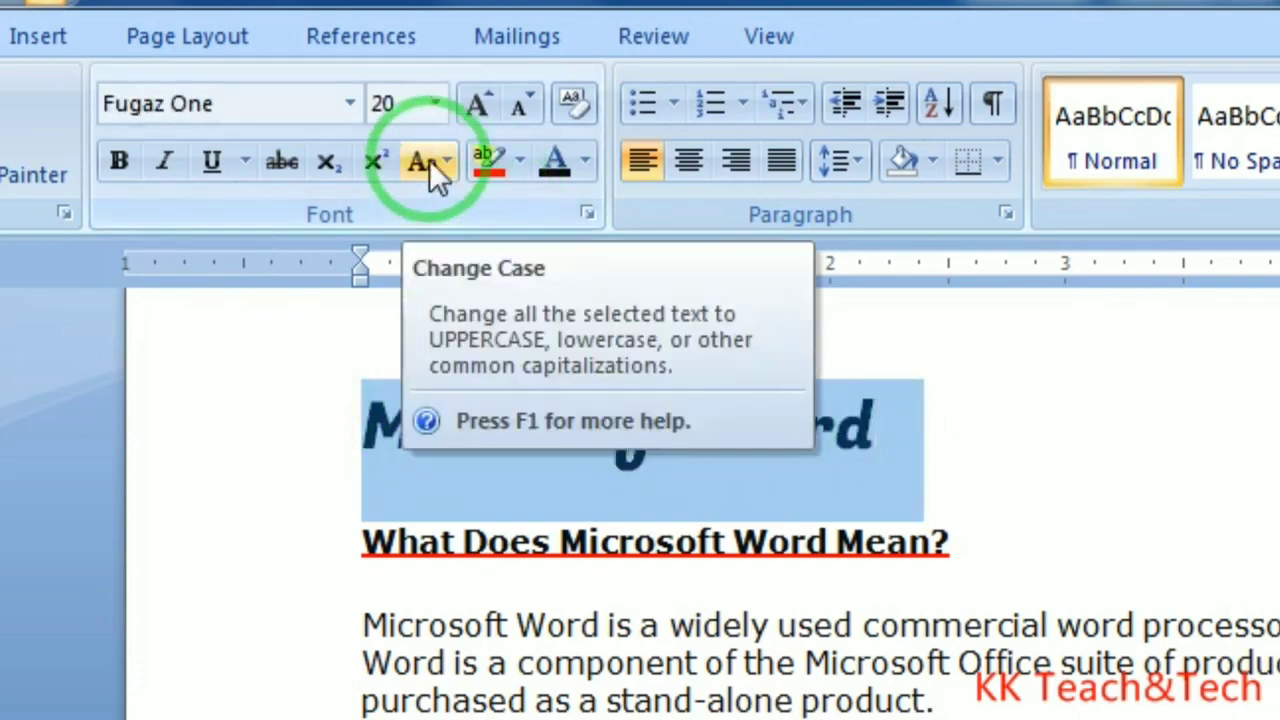
{"action": "left_click", "coordinate": [429, 159]}
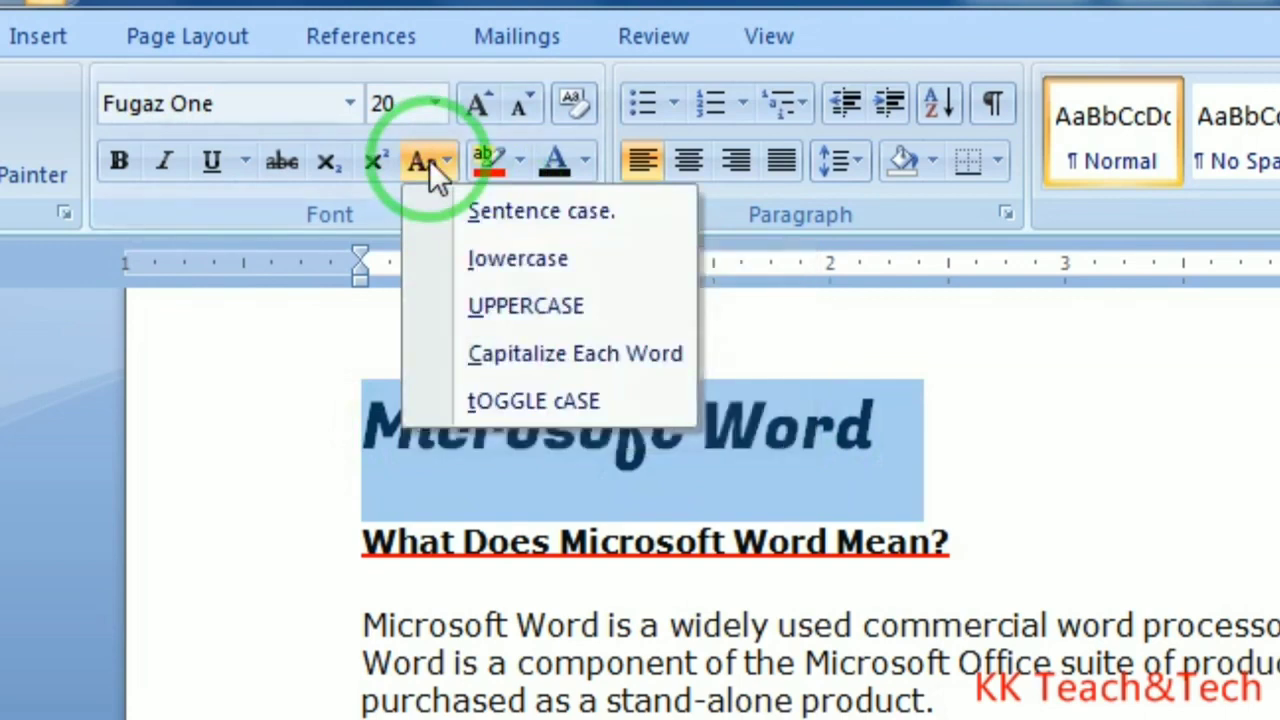
{"action": "left_click", "coordinate": [478, 310]}
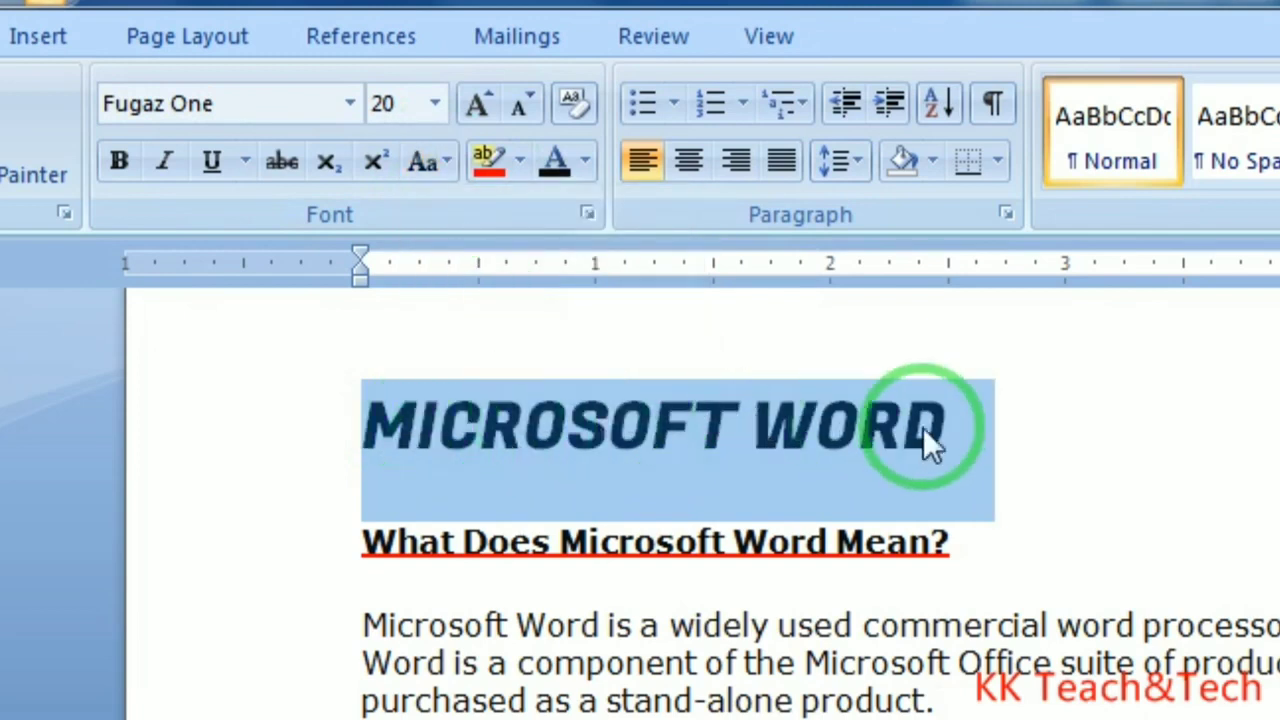
{"action": "left_click", "coordinate": [429, 162]}
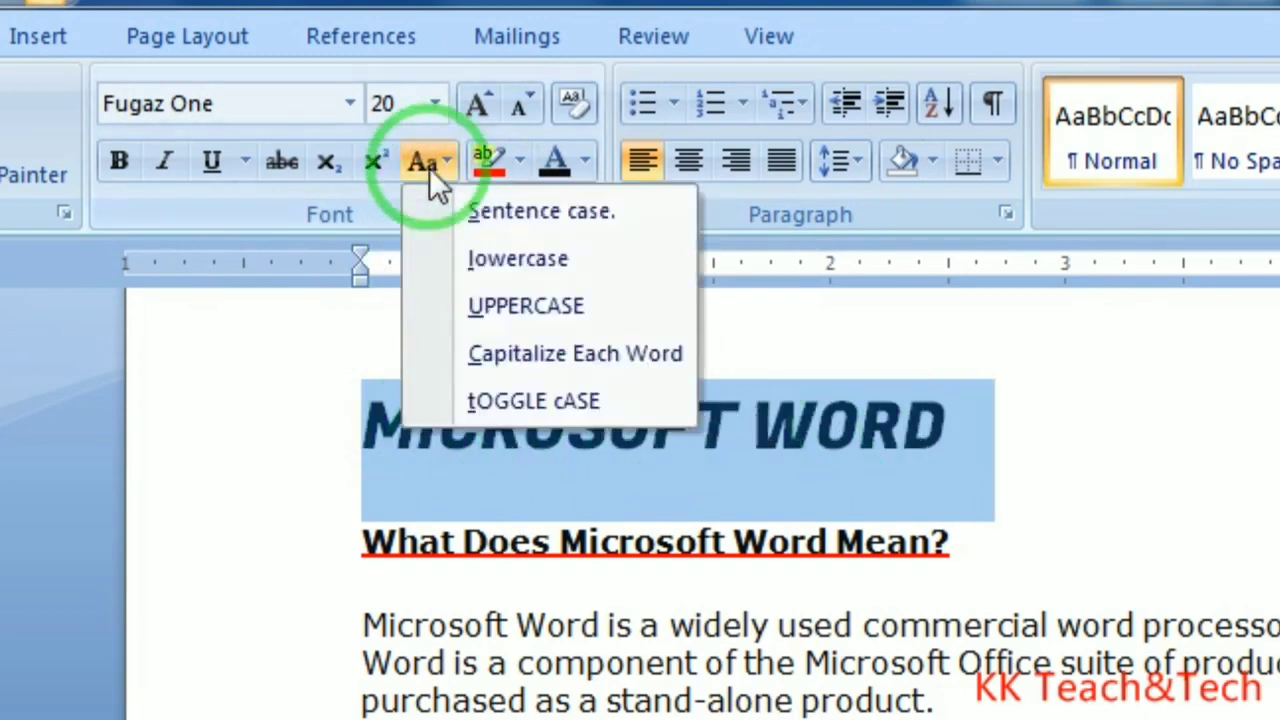
{"action": "left_click", "coordinate": [474, 268]}
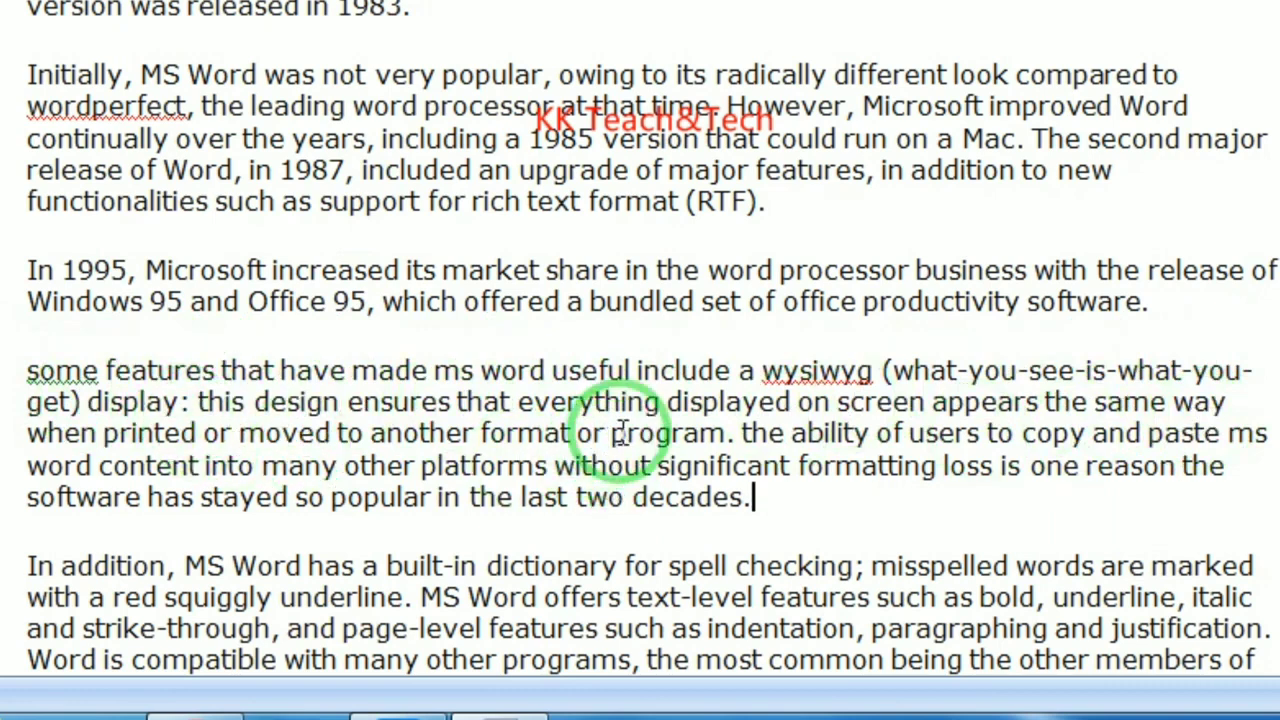
Add a period after 'program' and put the features paragraph in Sentence case
{"action": "left_click", "coordinate": [733, 440]}
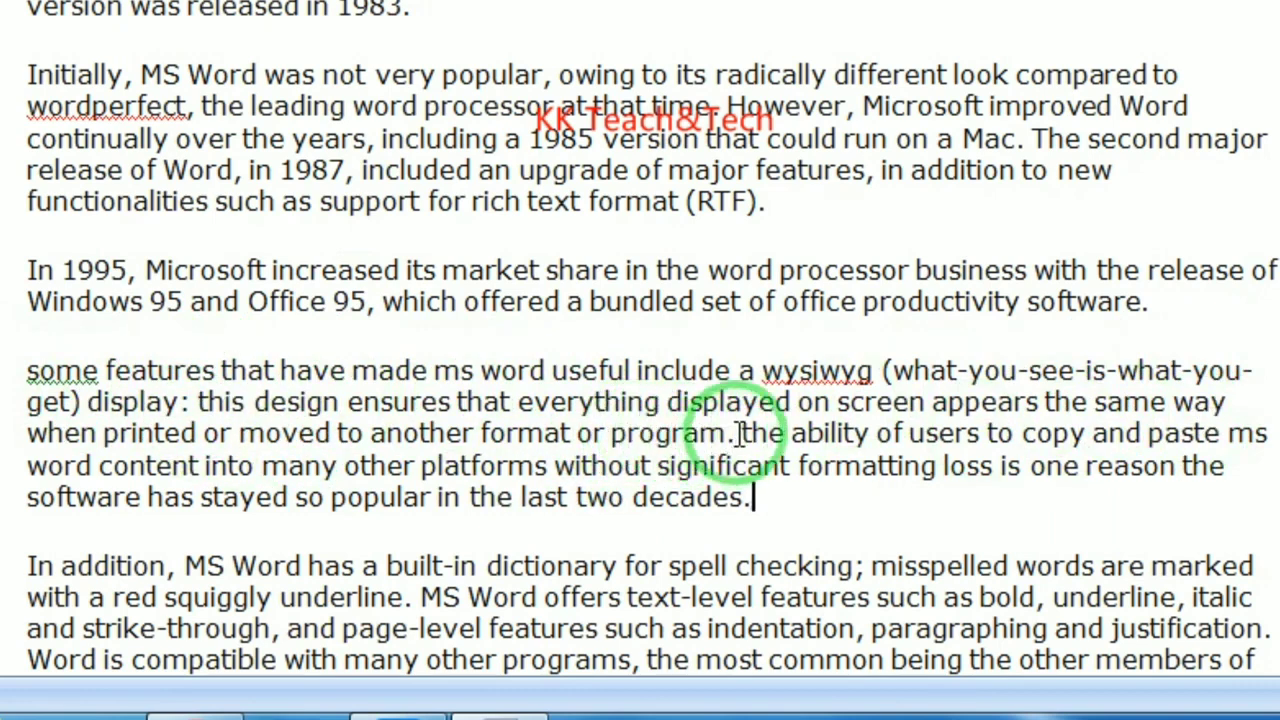
{"action": "type", "text": "."}
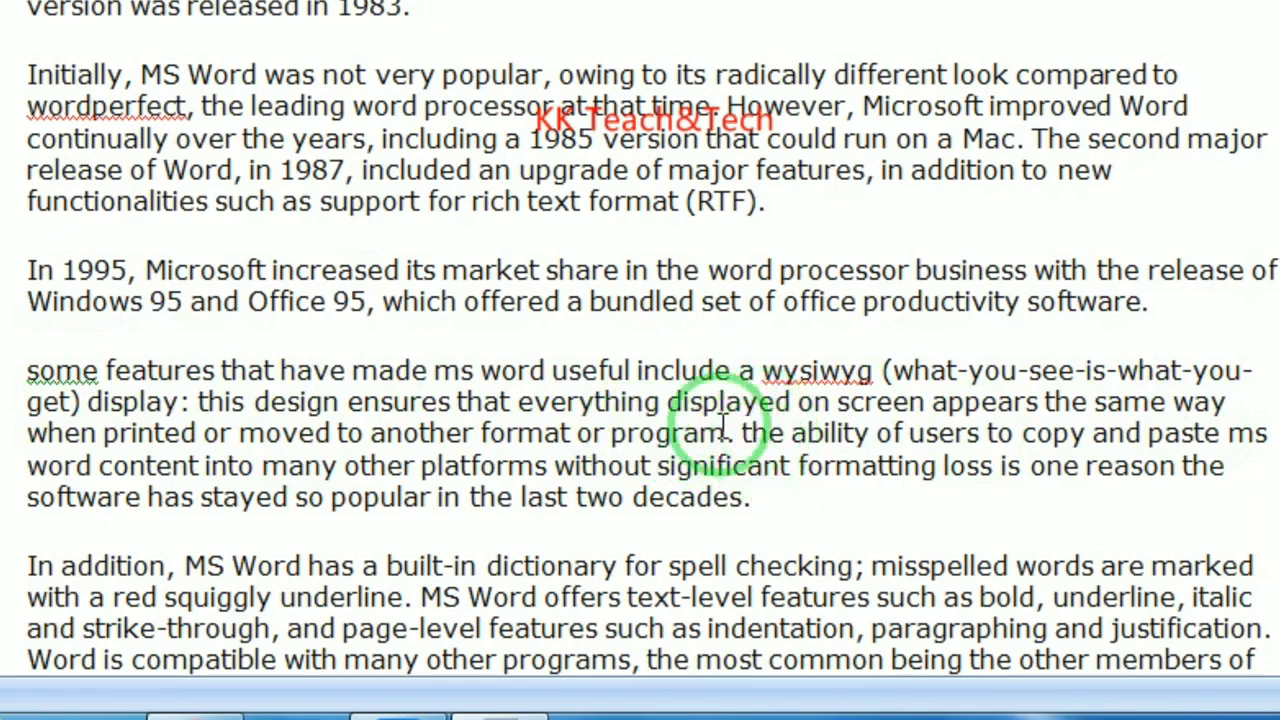
{"action": "left_click_drag", "start_coordinate": [752, 497], "coordinate": [8, 370]}
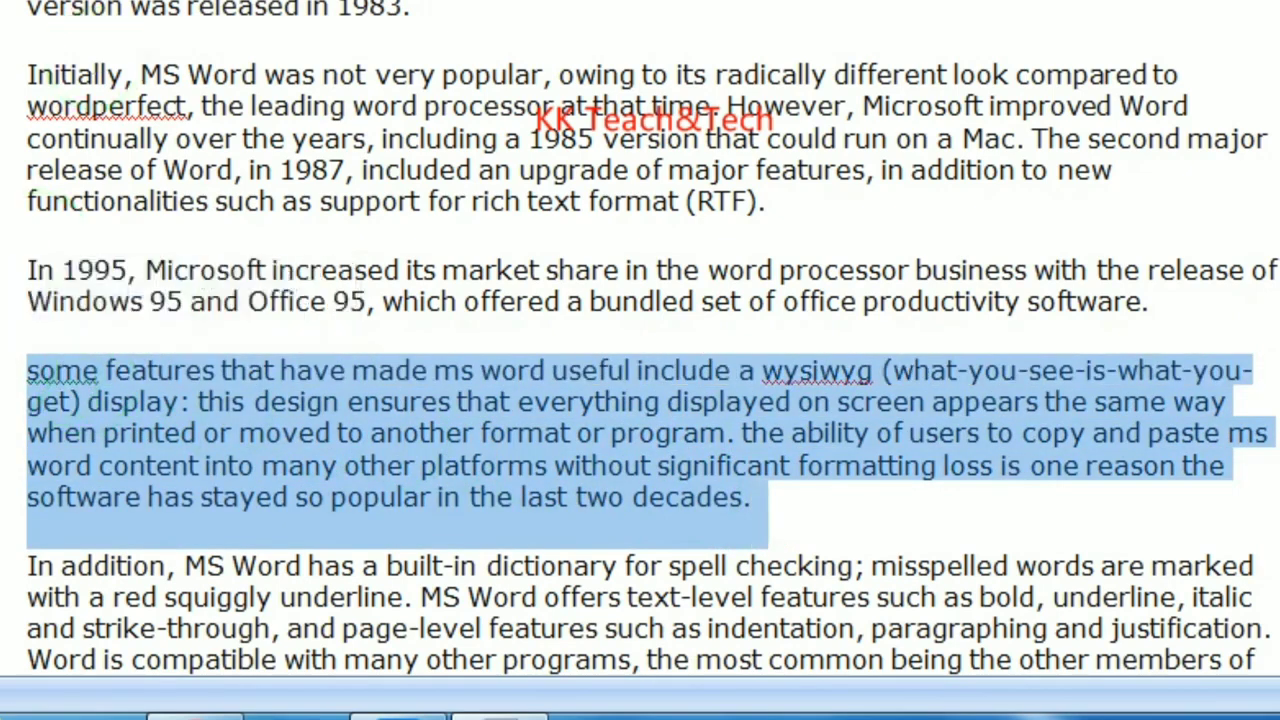
{"action": "left_click", "coordinate": [256, 30]}
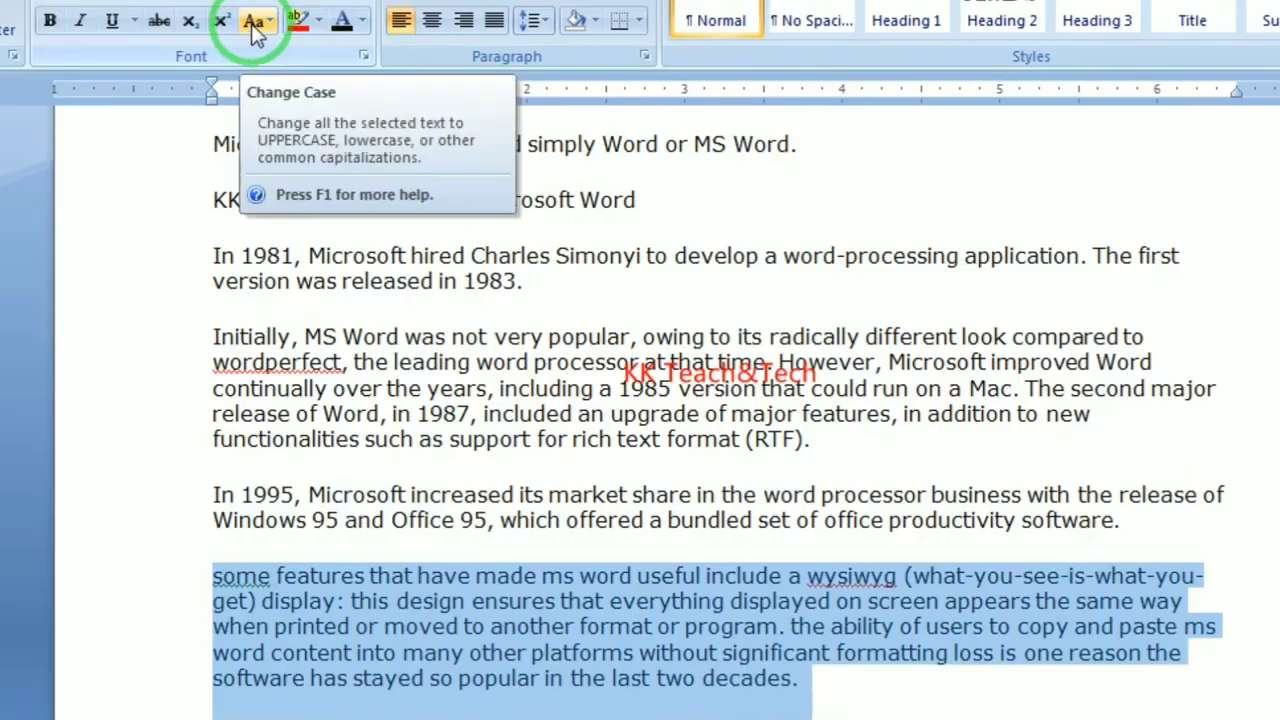
{"action": "left_click", "coordinate": [257, 30]}
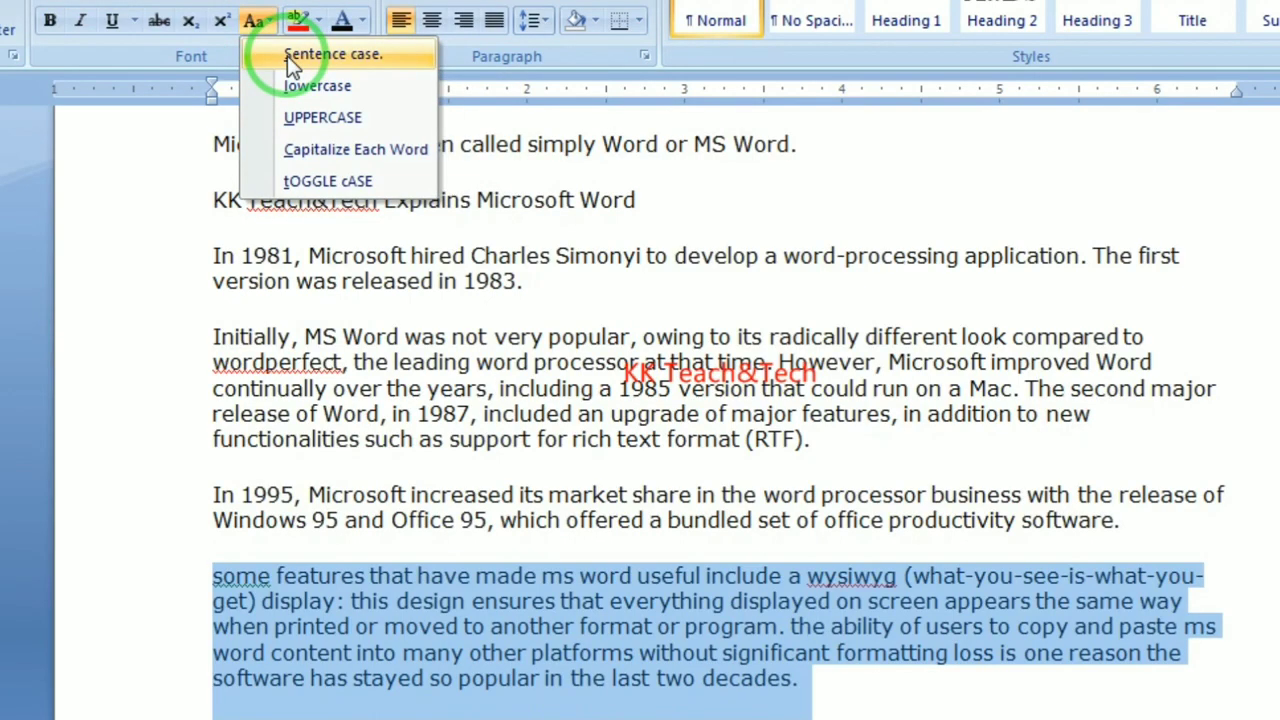
{"action": "left_click", "coordinate": [287, 56]}
{"action": "left_click", "coordinate": [803, 640]}
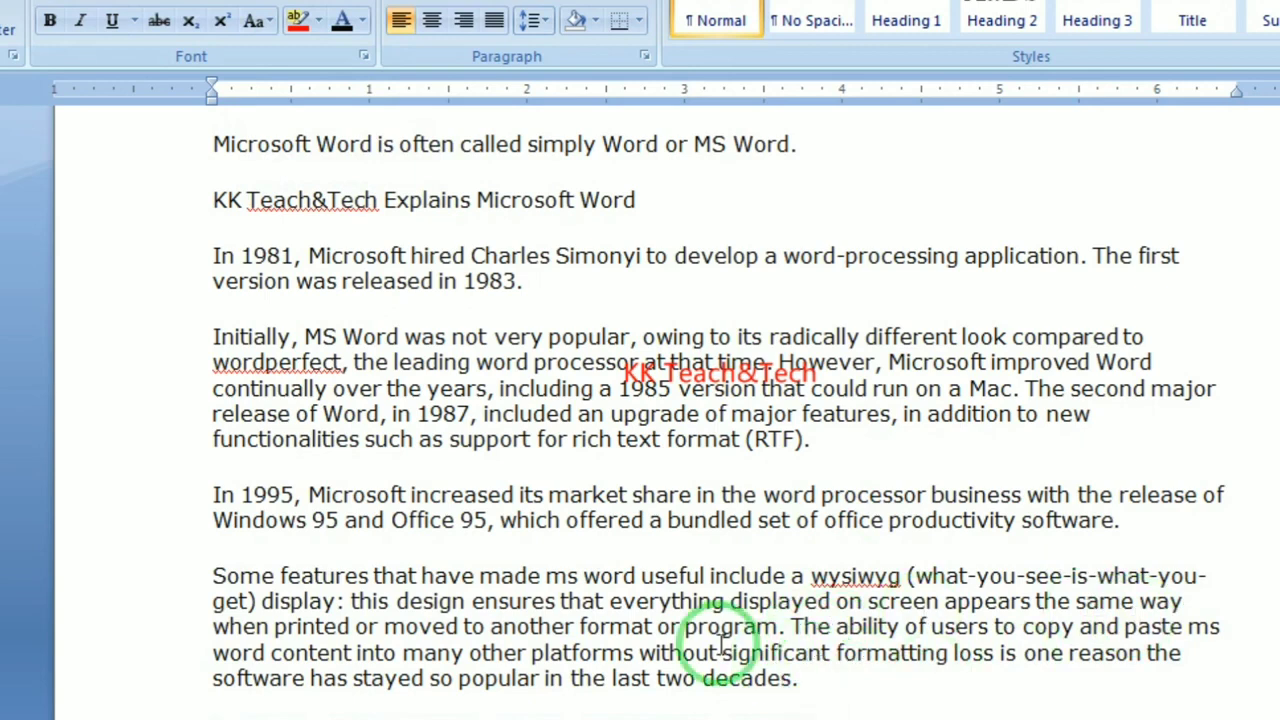
Apply Capitalize Each Word to the whole features paragraph
{"action": "left_click_drag", "start_coordinate": [807, 683], "coordinate": [177, 591]}
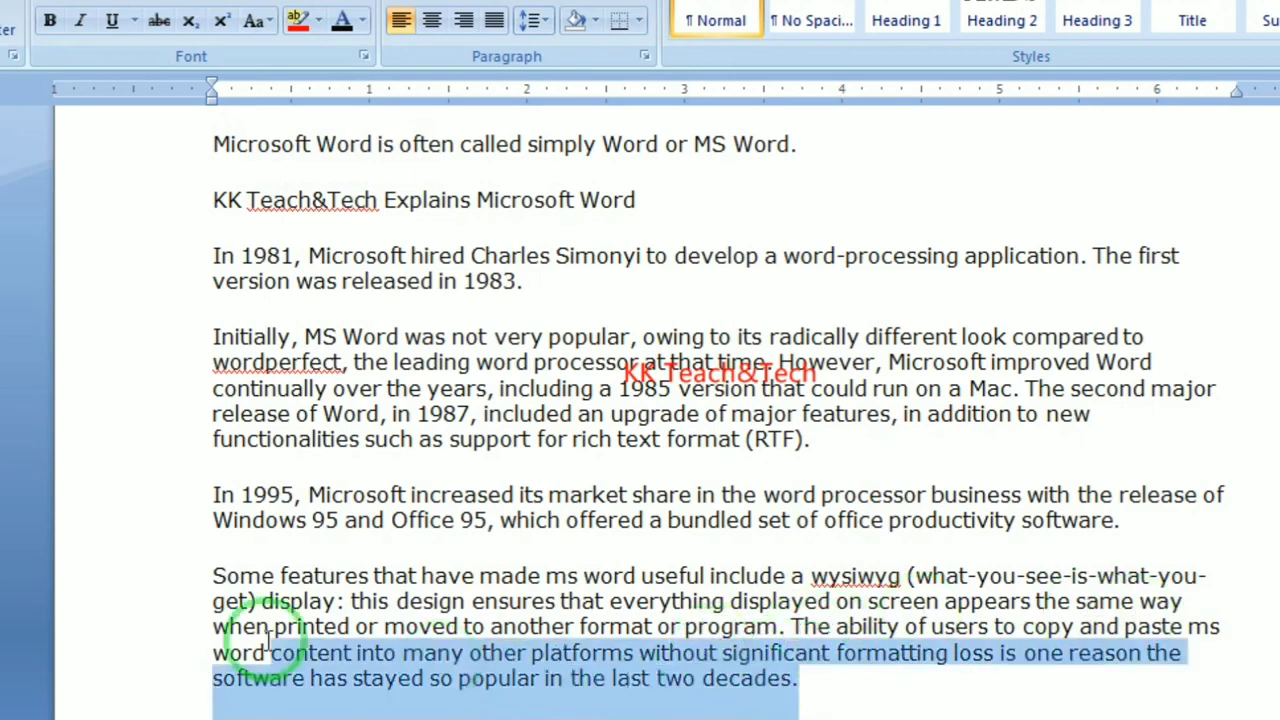
{"action": "left_click", "coordinate": [253, 20]}
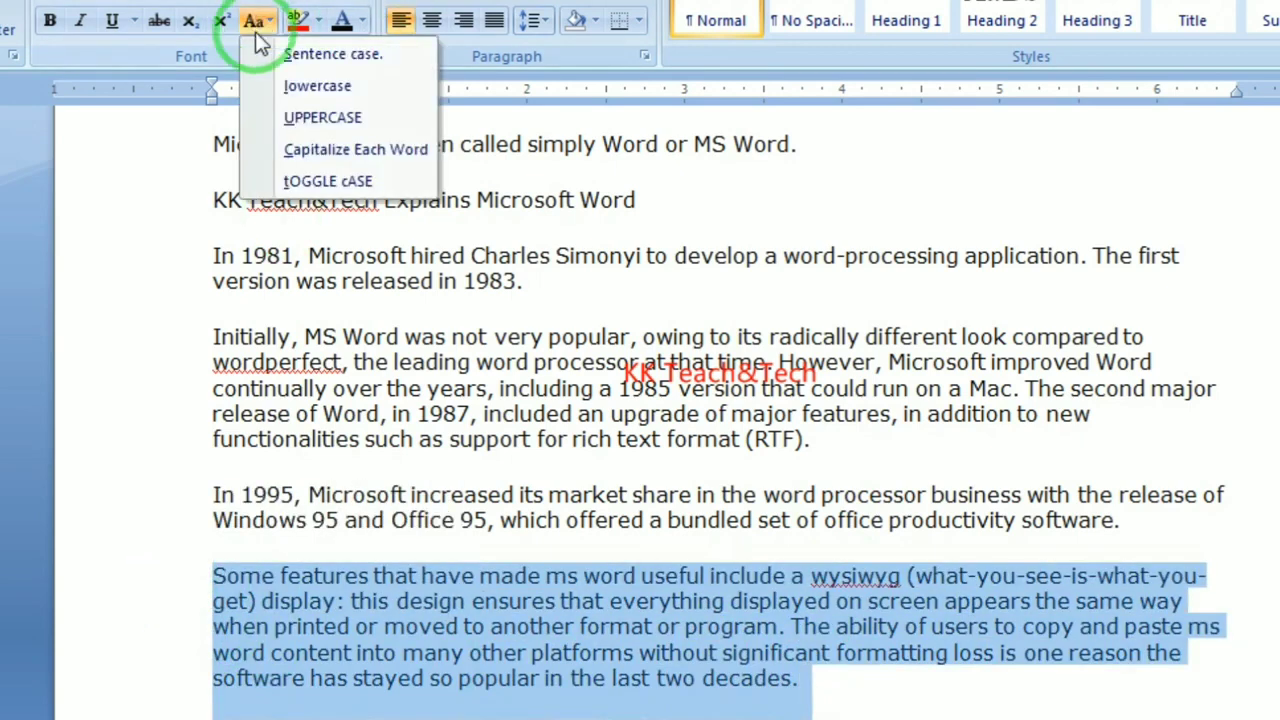
{"action": "left_click", "coordinate": [322, 158]}
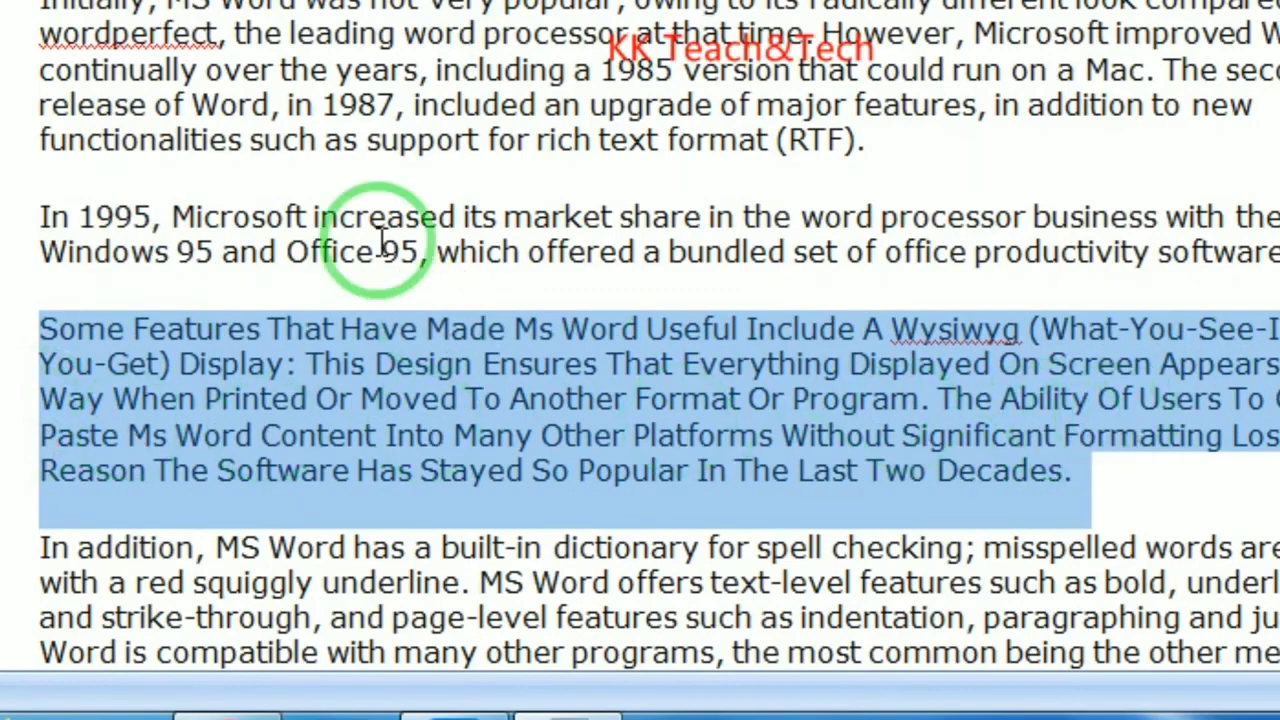
{"action": "left_click", "coordinate": [1085, 470]}
{"action": "left_click_drag", "start_coordinate": [905, 690], "coordinate": [124, 586]}
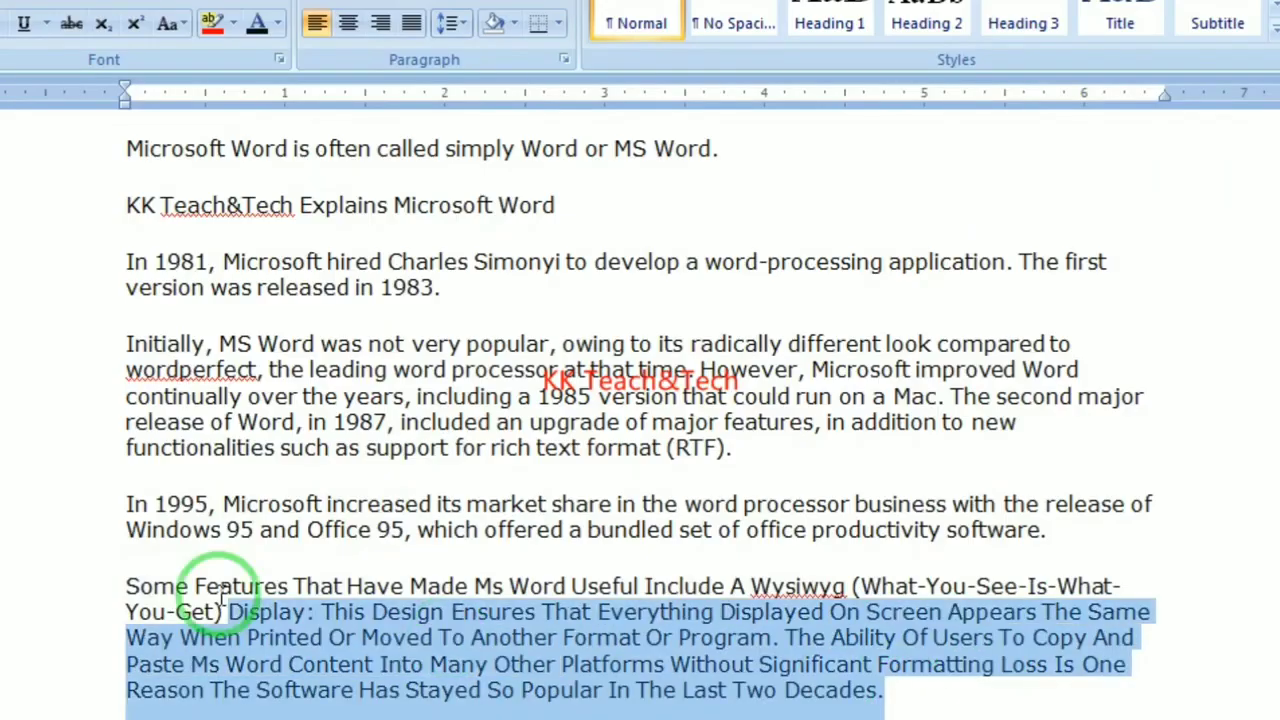
{"action": "left_click", "coordinate": [161, 28]}
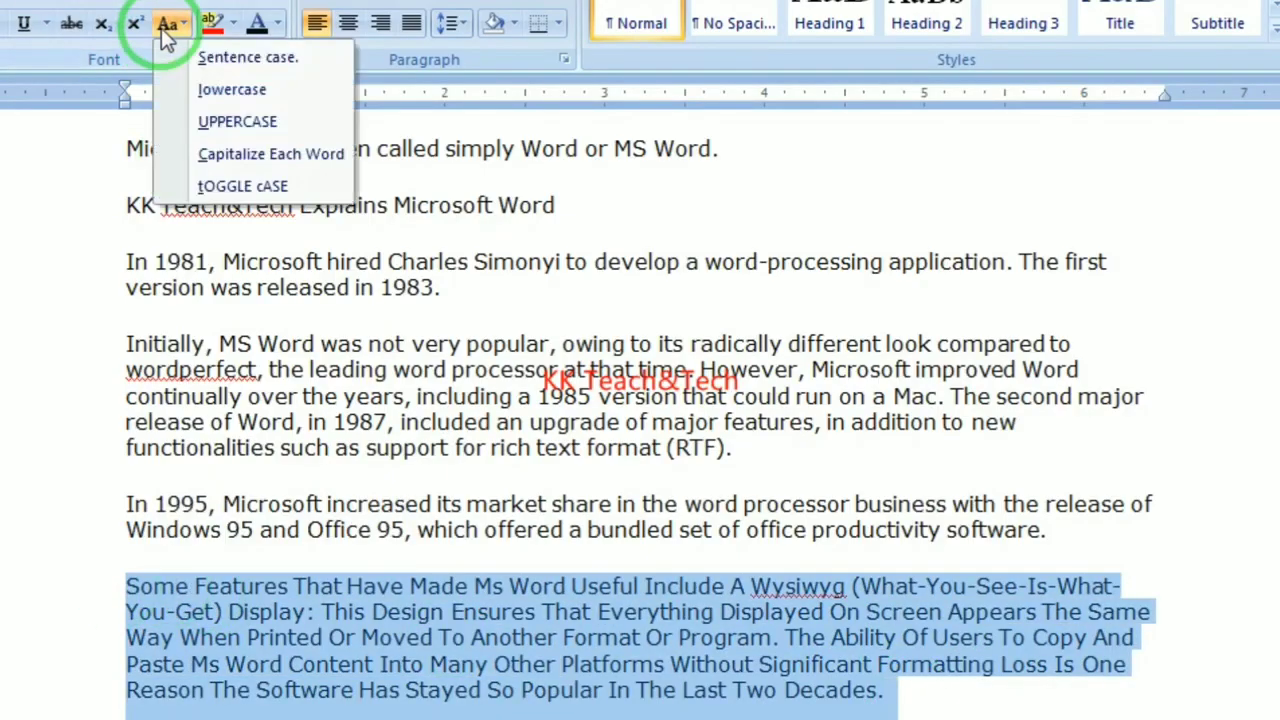
{"action": "left_click", "coordinate": [211, 190]}
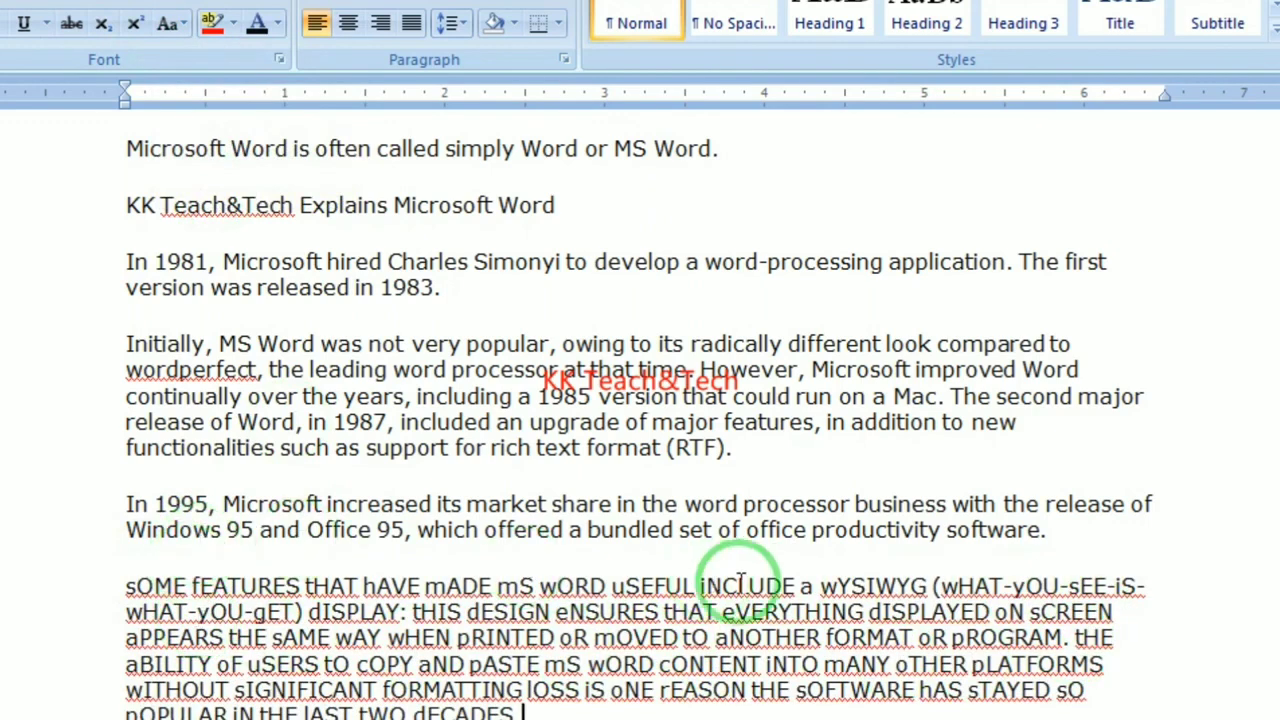
{"action": "mouse_move", "coordinate": [520, 712]}
{"action": "left_mouse_down"}
{"action": "mouse_move", "coordinate": [140, 665]}
{"action": "mouse_move", "coordinate": [86, 594]}
{"action": "left_mouse_up"}
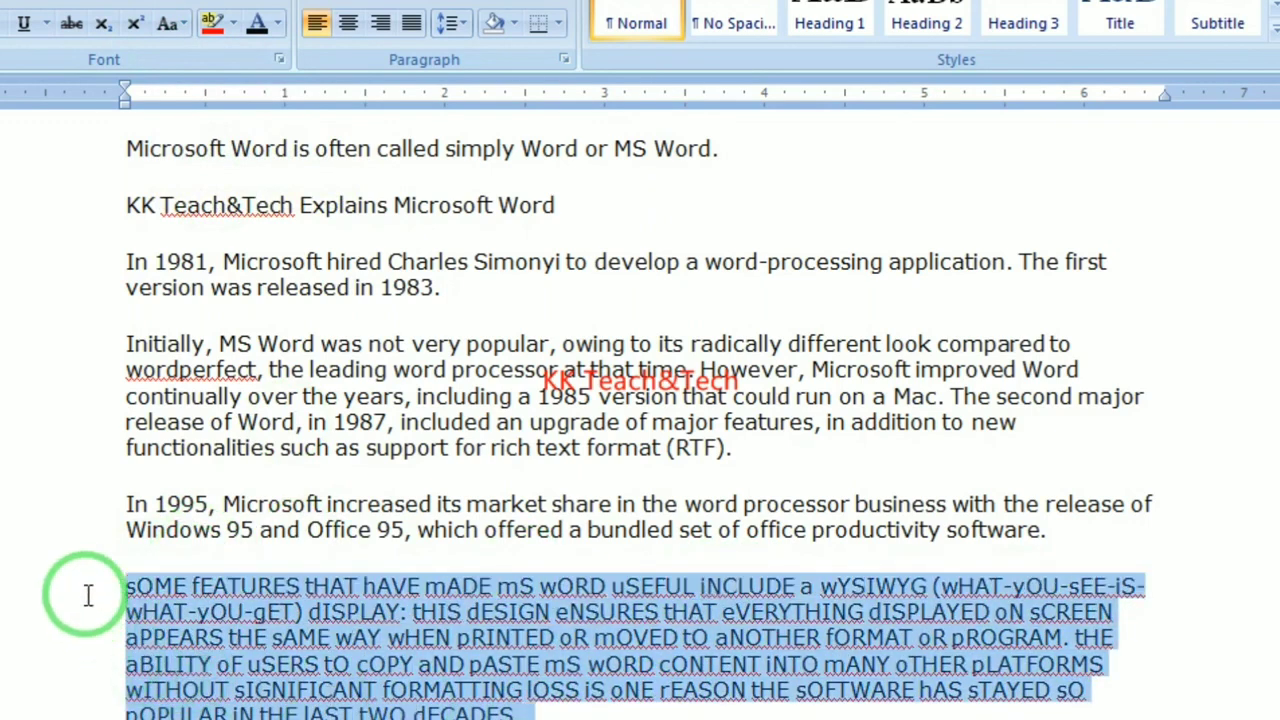
{"action": "left_click", "coordinate": [170, 26]}
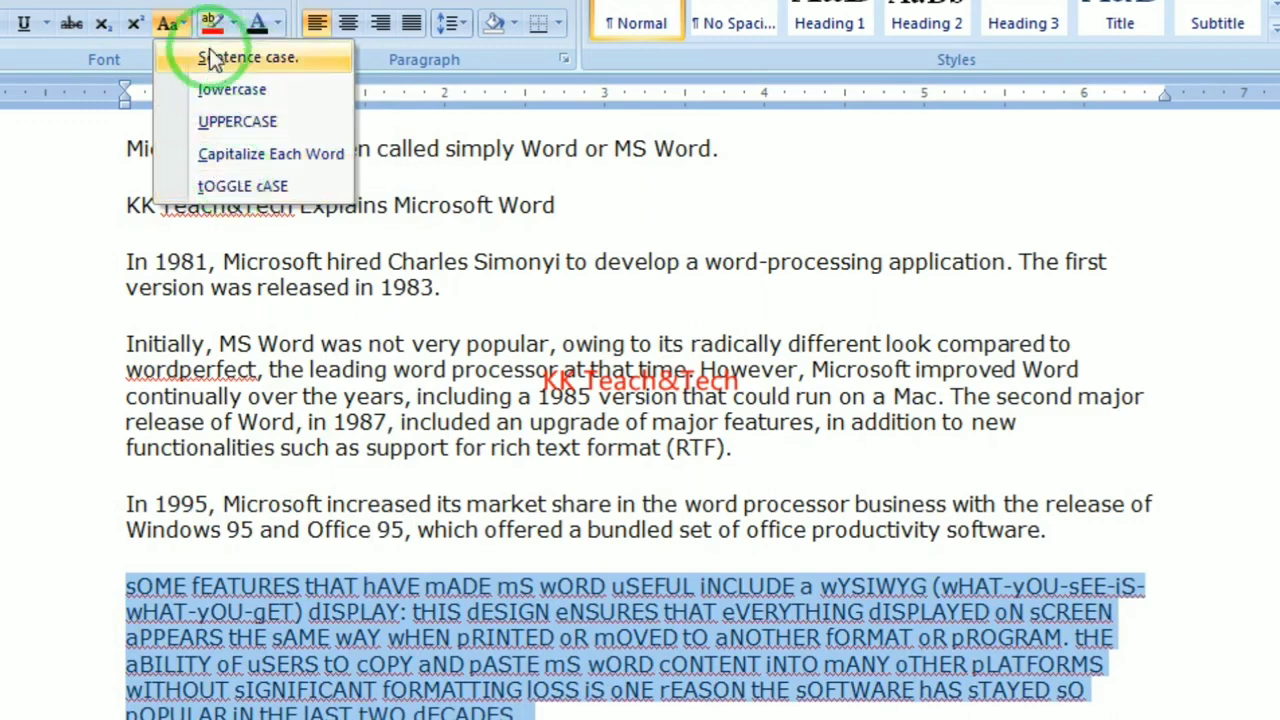
{"action": "left_click", "coordinate": [239, 150]}
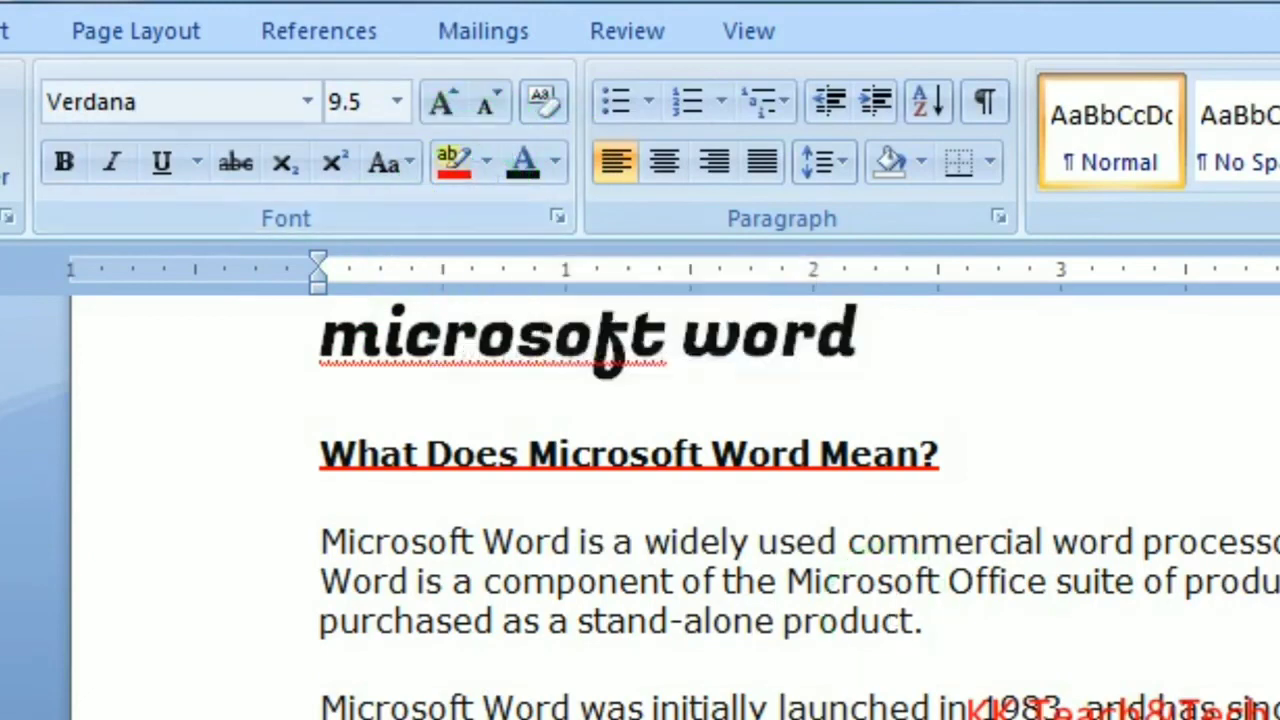
{"action": "left_click", "coordinate": [240, 490]}
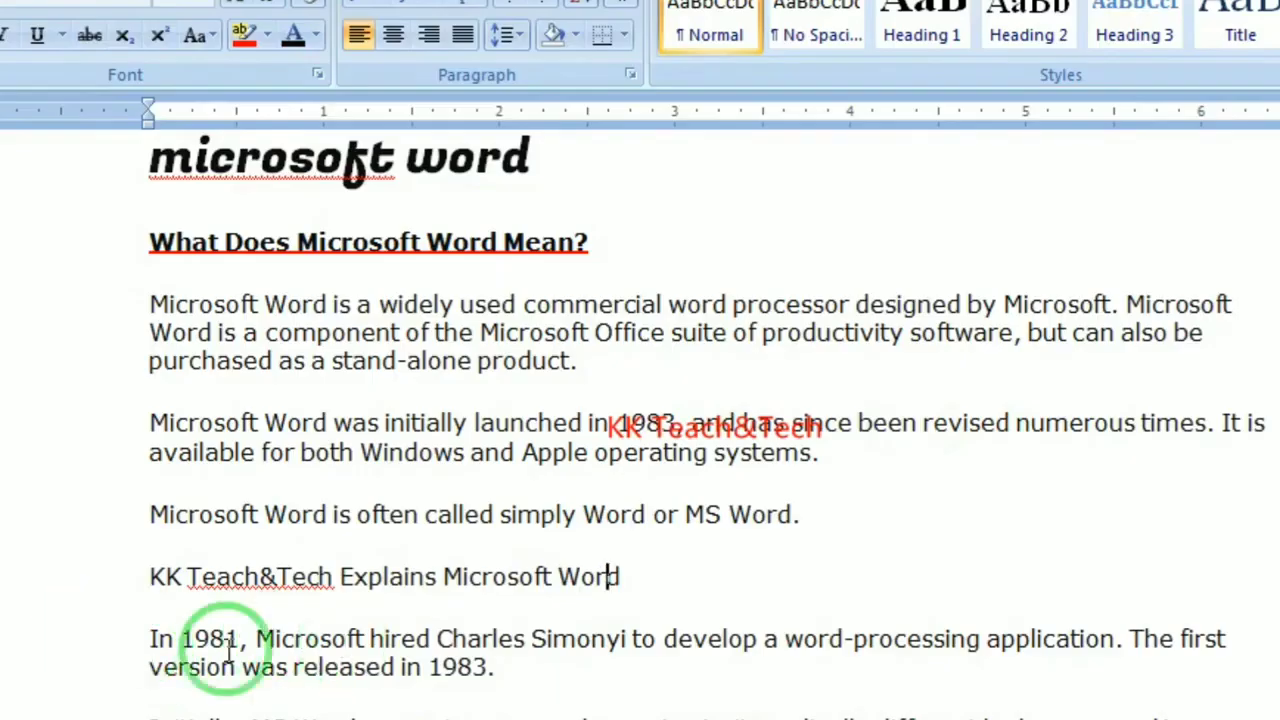
{"action": "left_click_drag", "start_coordinate": [148, 635], "coordinate": [1265, 668]}
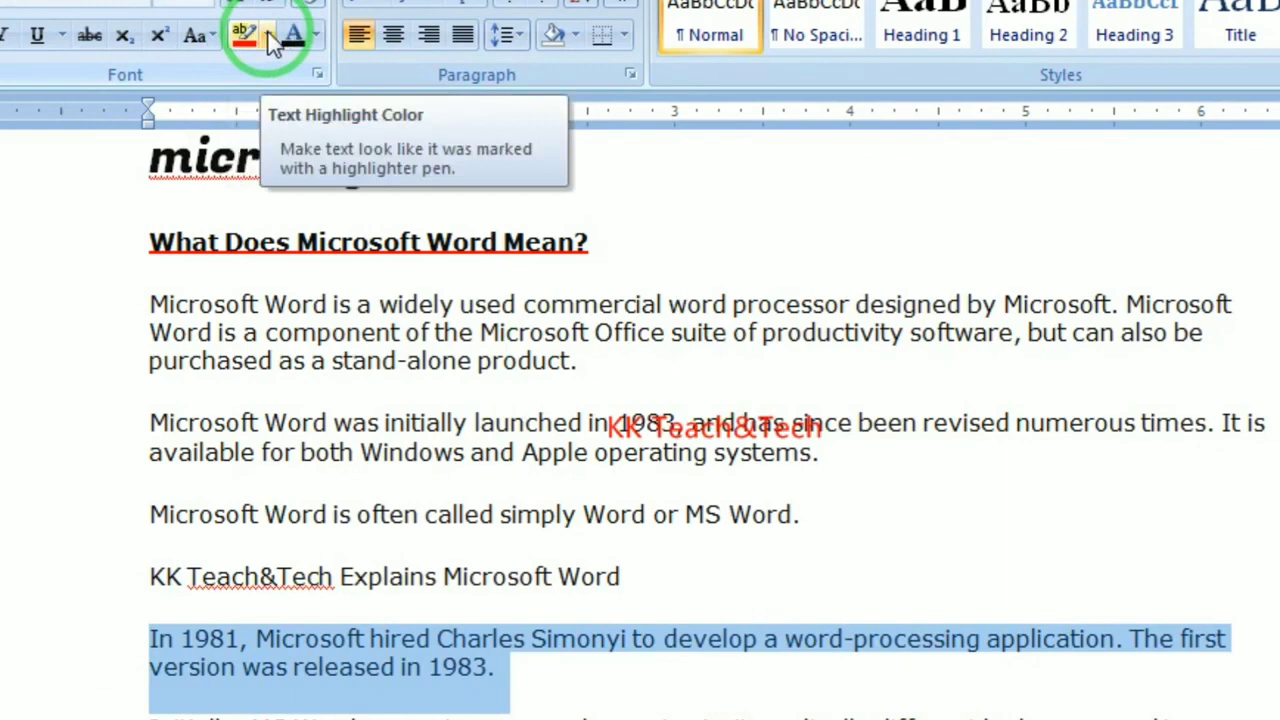
{"action": "left_click", "coordinate": [270, 38]}
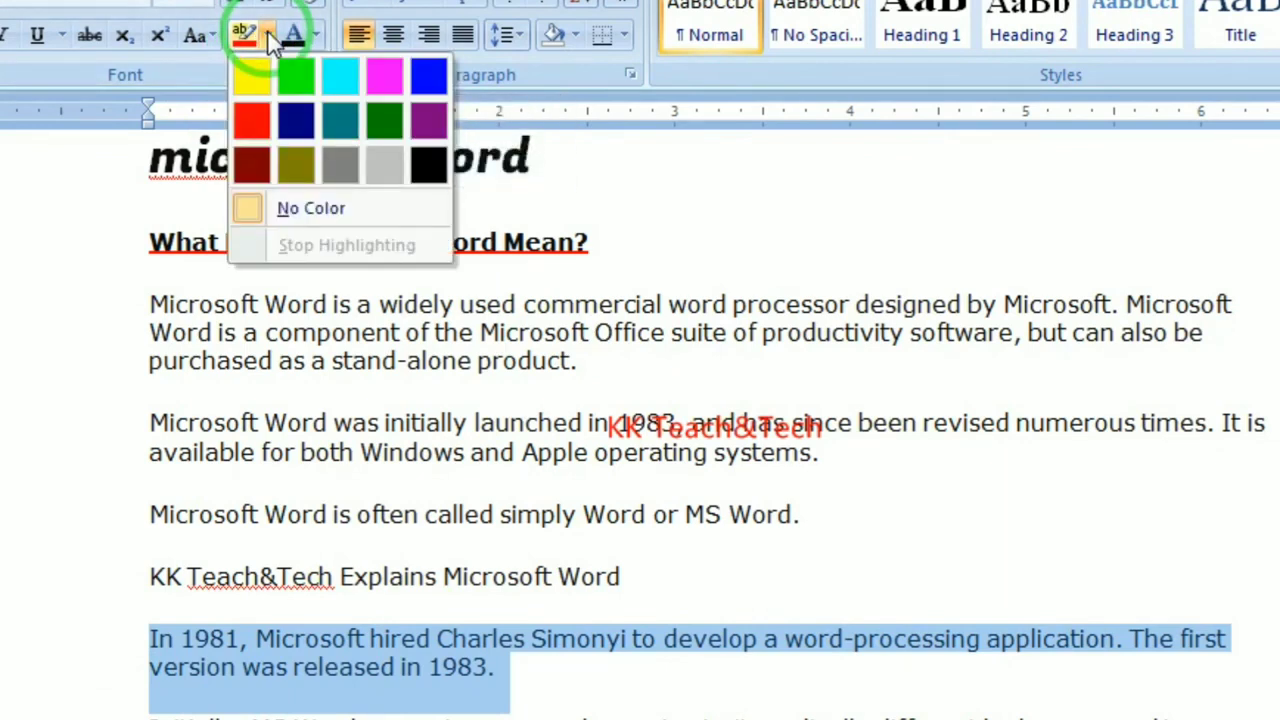
{"action": "left_click", "coordinate": [255, 122]}
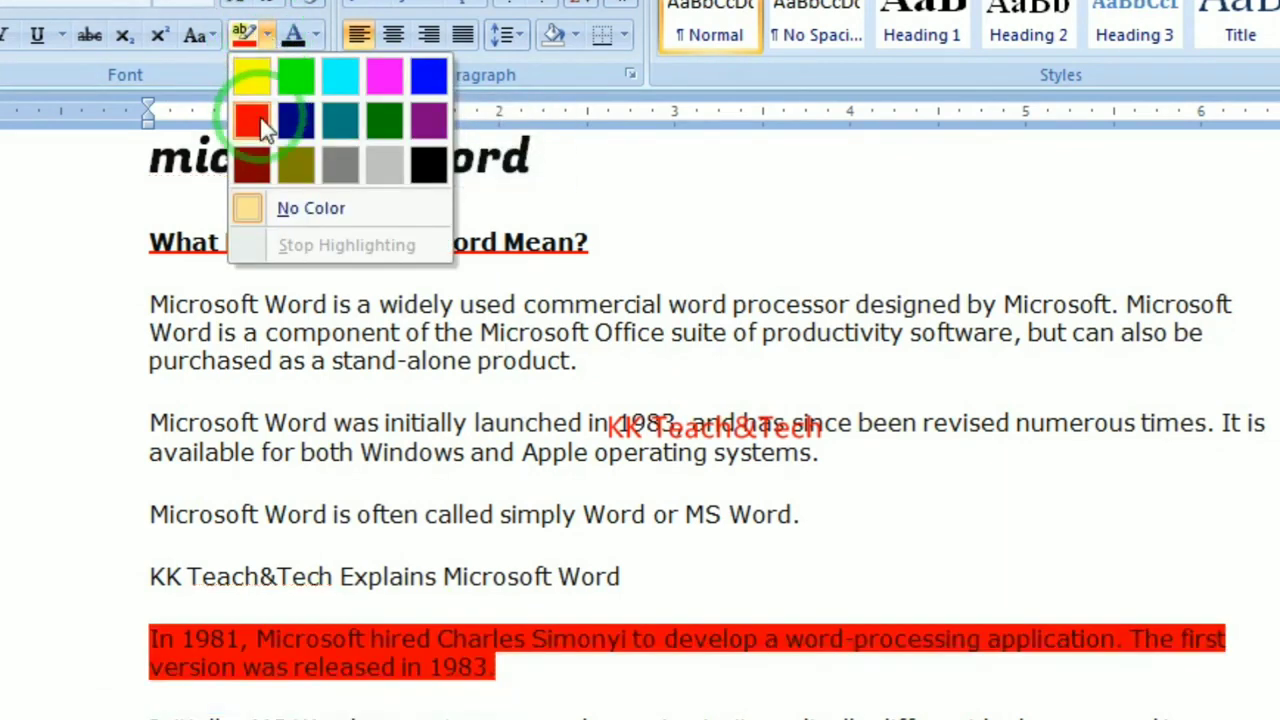
{"action": "left_click", "coordinate": [262, 126]}
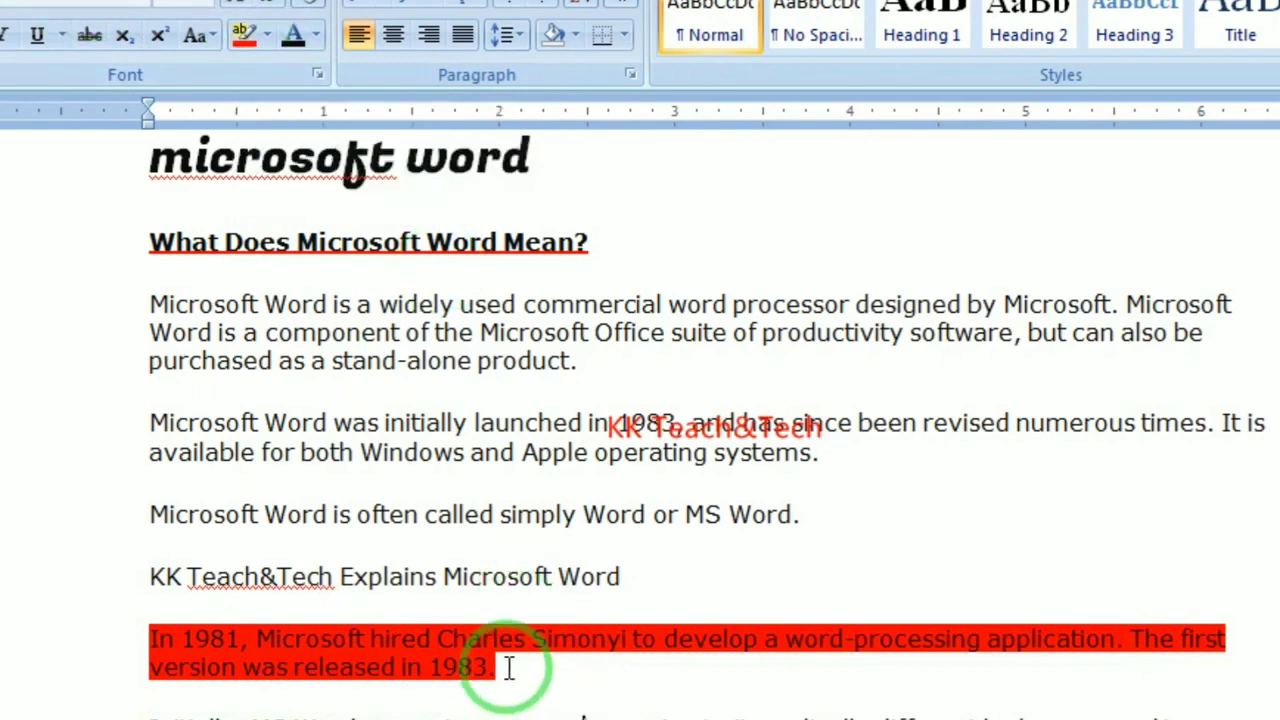
{"action": "left_click_drag", "start_coordinate": [508, 668], "coordinate": [143, 634]}
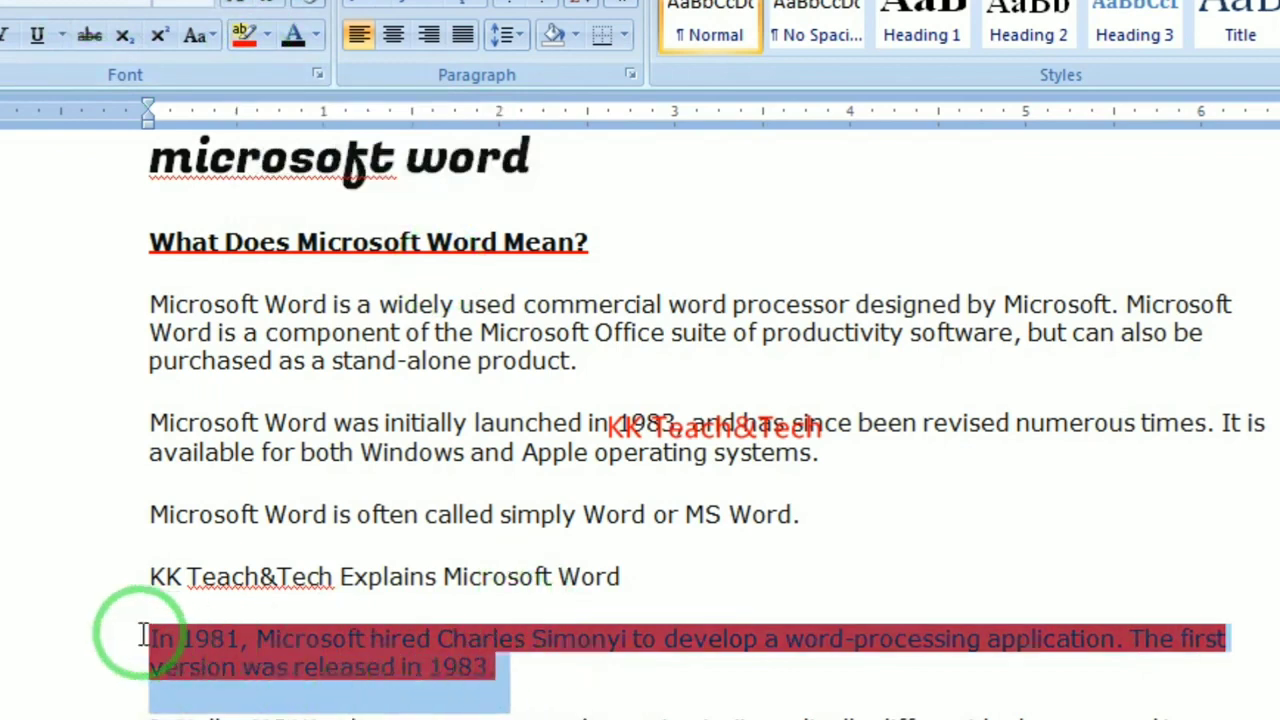
{"action": "left_click", "coordinate": [268, 38]}
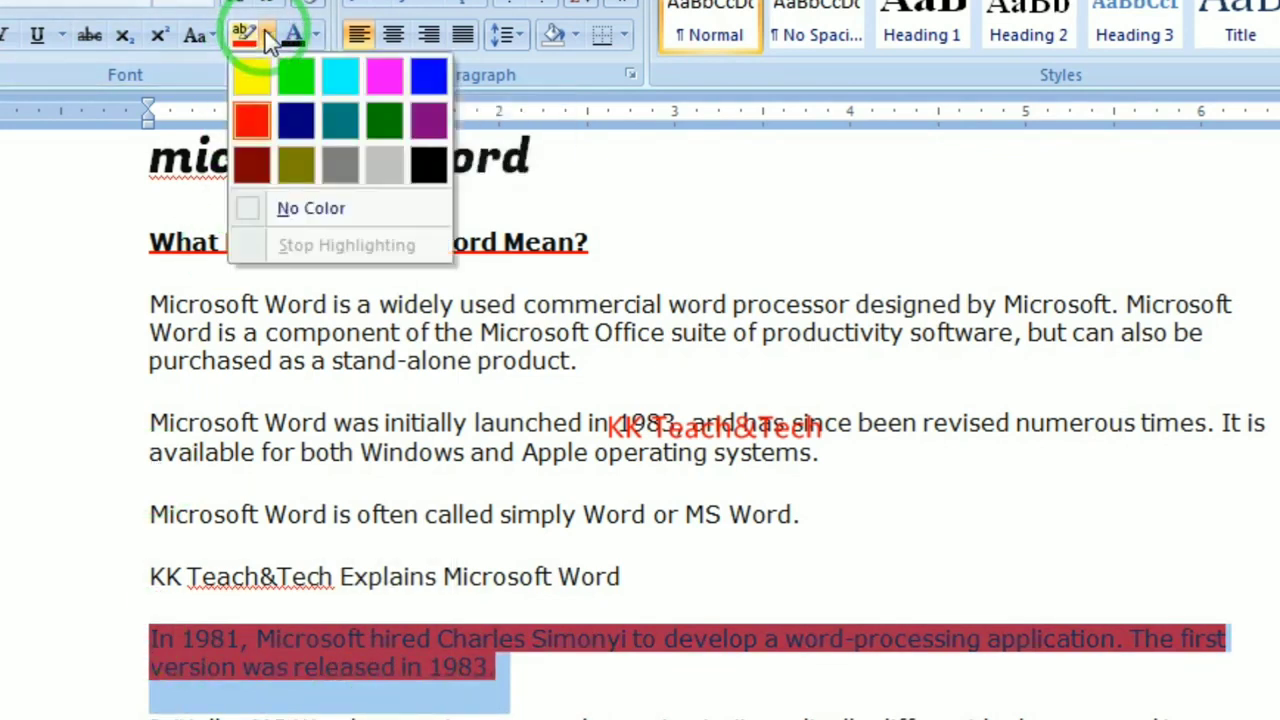
{"action": "left_click", "coordinate": [240, 208]}
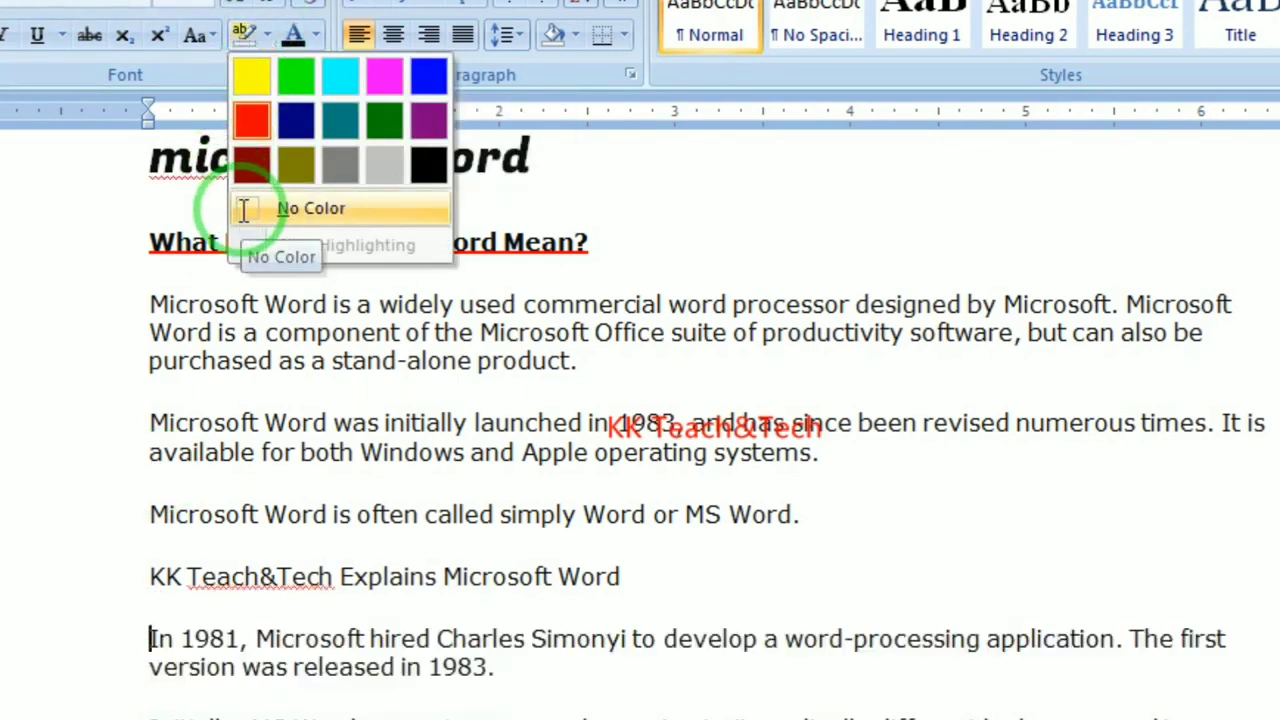
{"action": "left_click", "coordinate": [243, 210]}
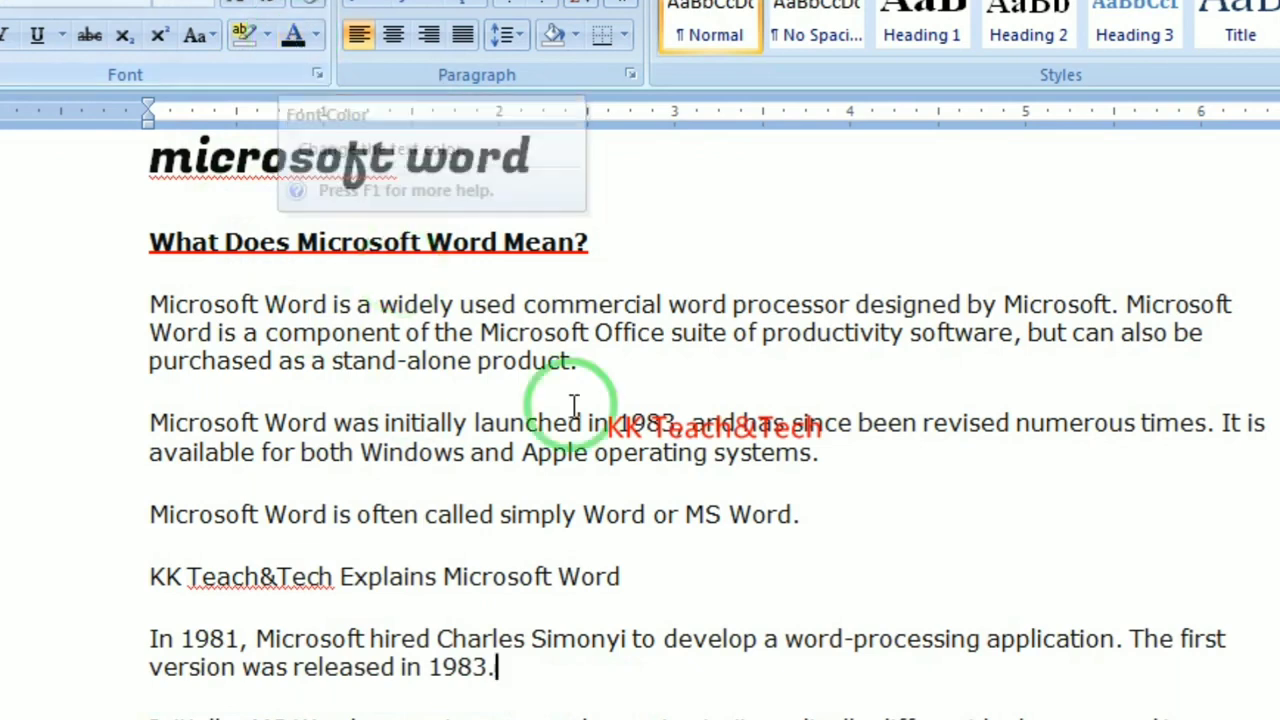
{"action": "left_click", "coordinate": [472, 668]}
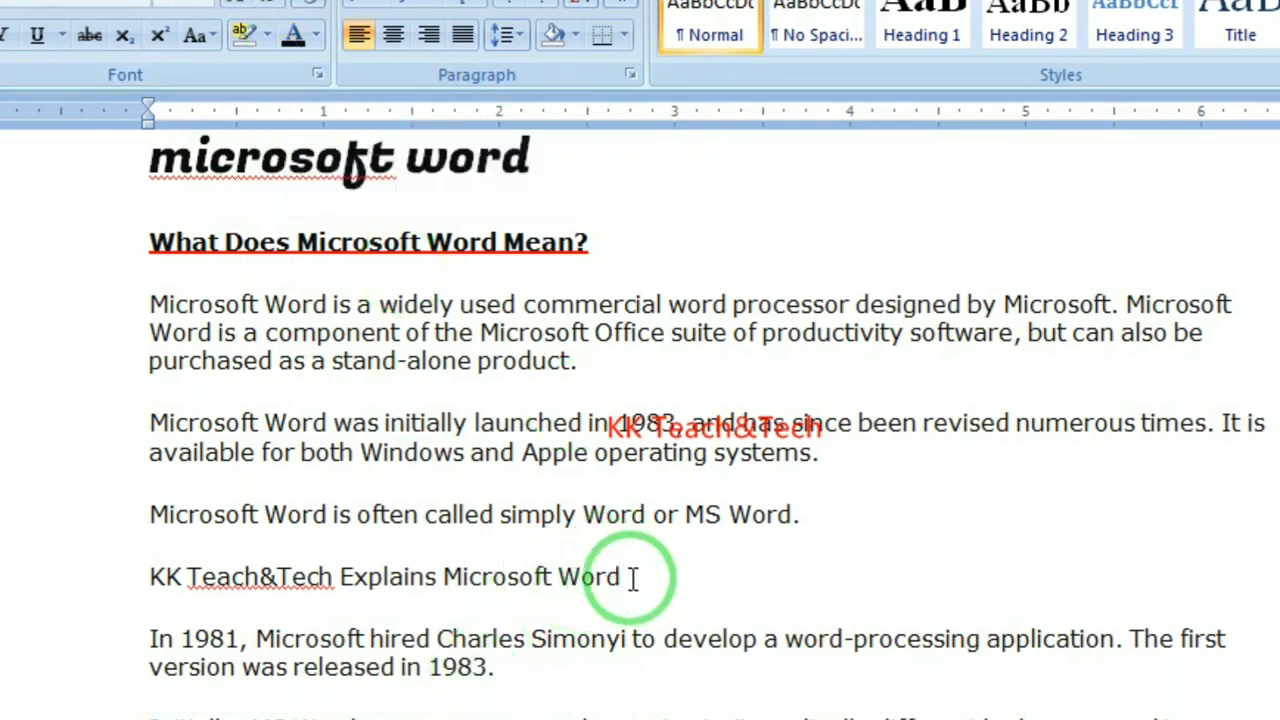
Colour the 'KK Teach&Tech Explains Microsoft Word' line red
{"action": "left_click_drag", "start_coordinate": [629, 577], "coordinate": [148, 575]}
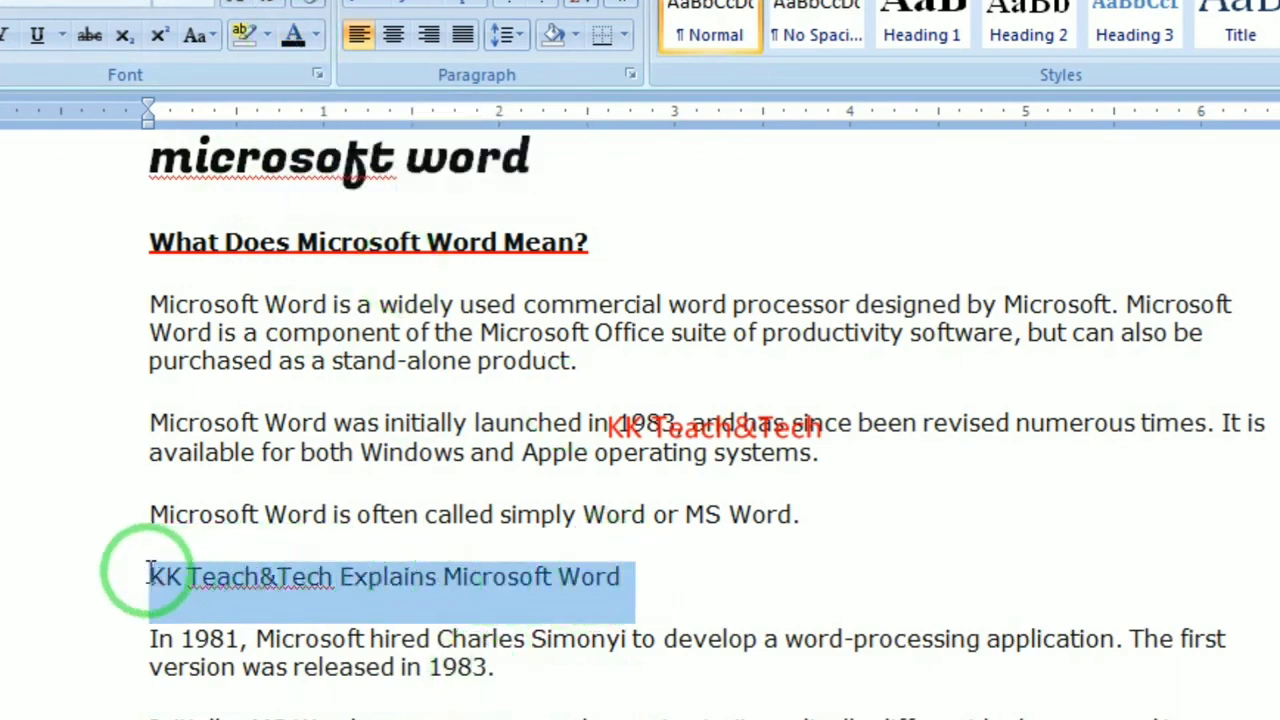
{"action": "left_click", "coordinate": [319, 36]}
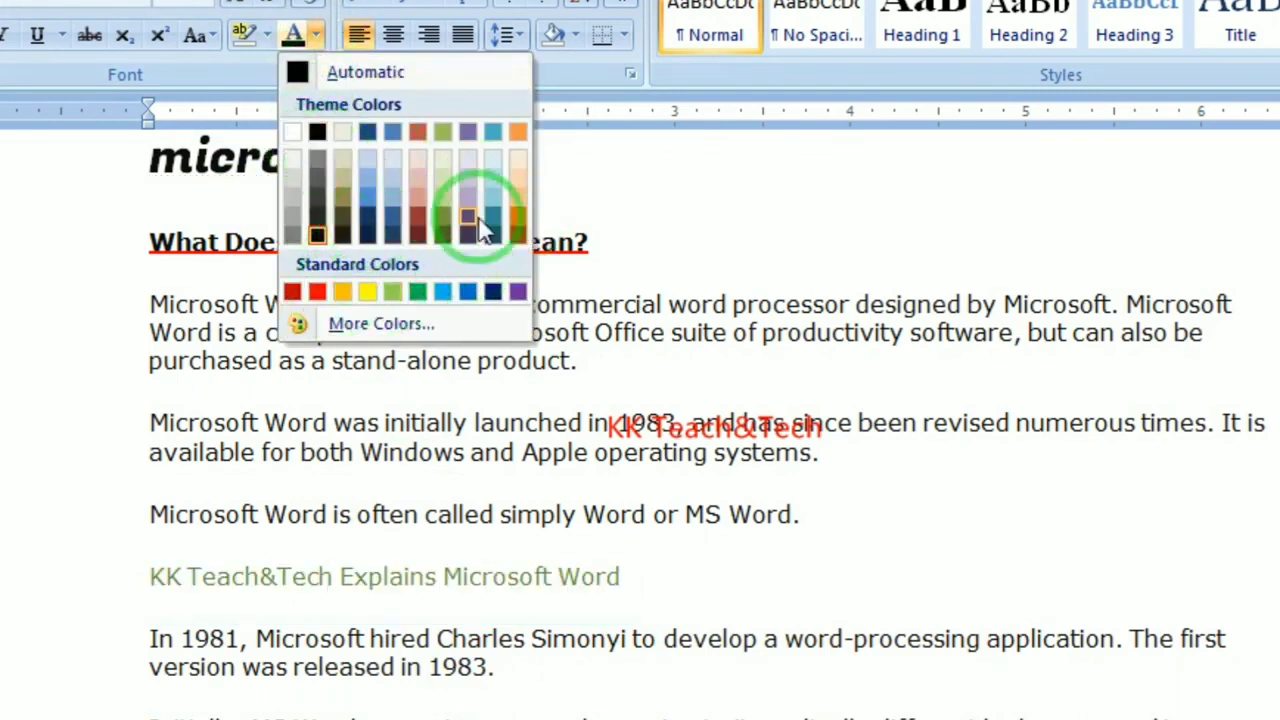
{"action": "left_click", "coordinate": [317, 293]}
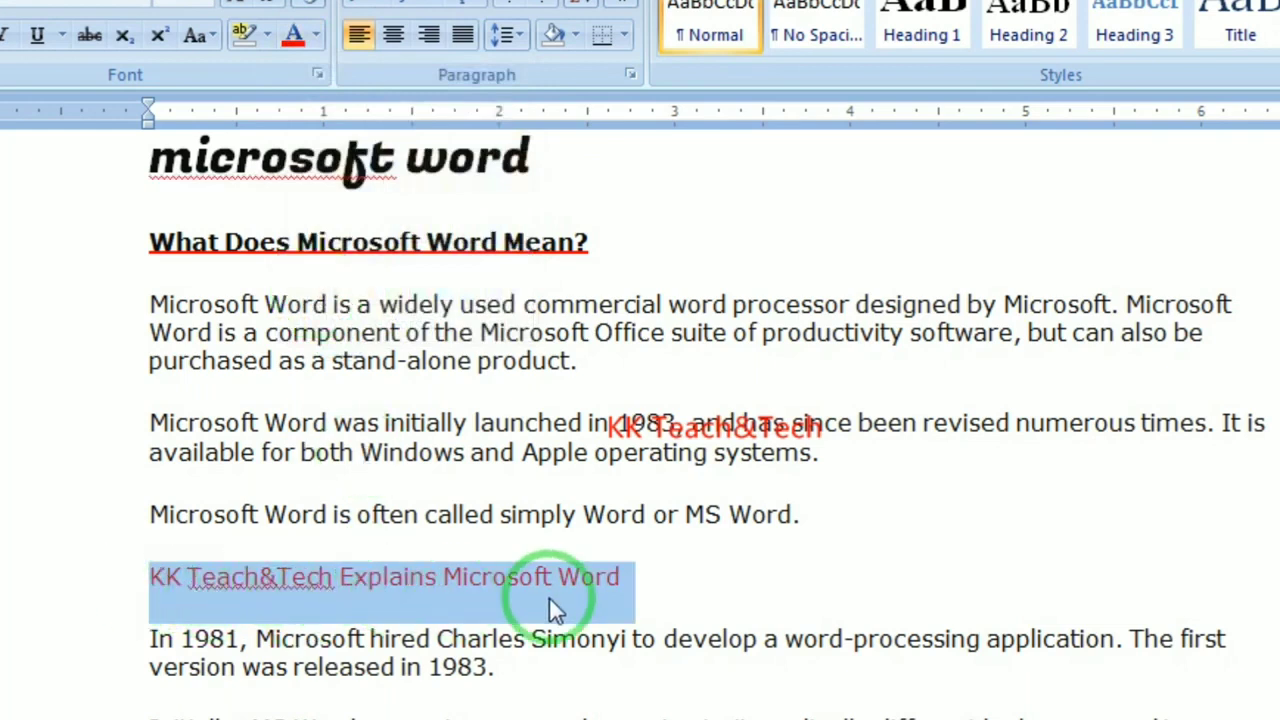
{"action": "left_click", "coordinate": [651, 606]}
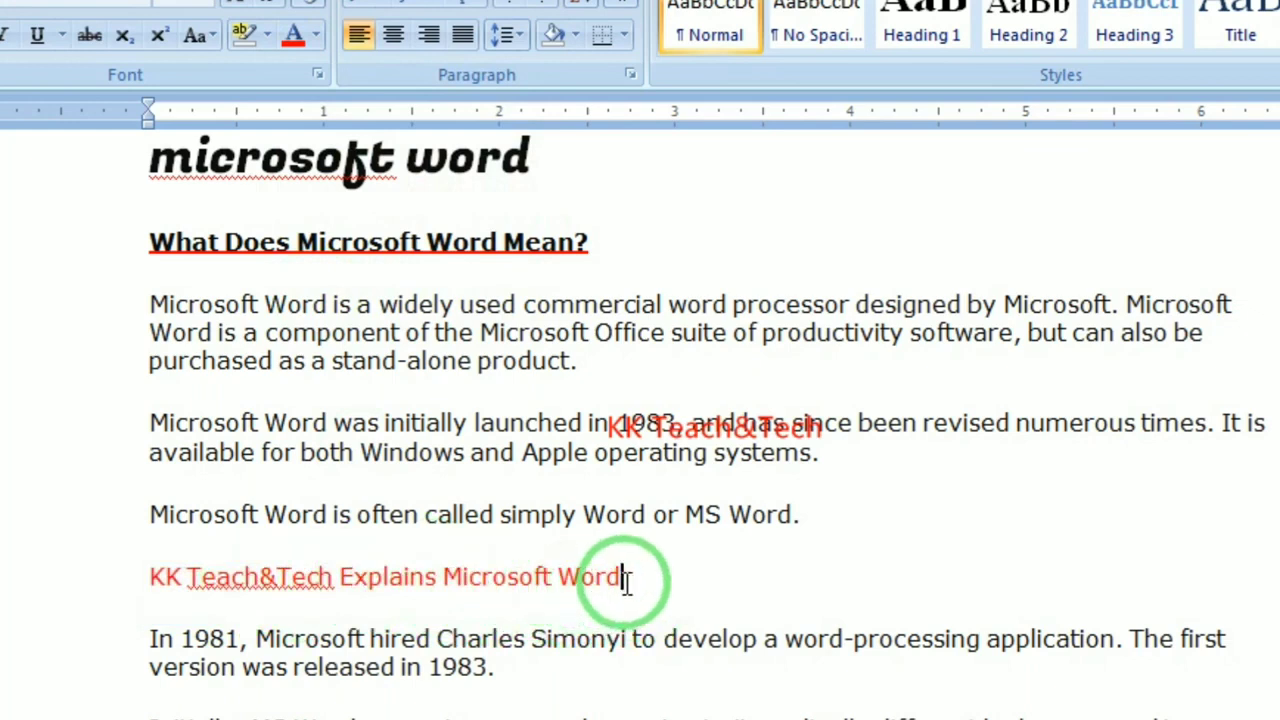
Add a yellow highlight behind the red 'KK Teach&Tech Explains Microsoft Word' line
{"action": "left_click_drag", "start_coordinate": [634, 576], "coordinate": [149, 590]}
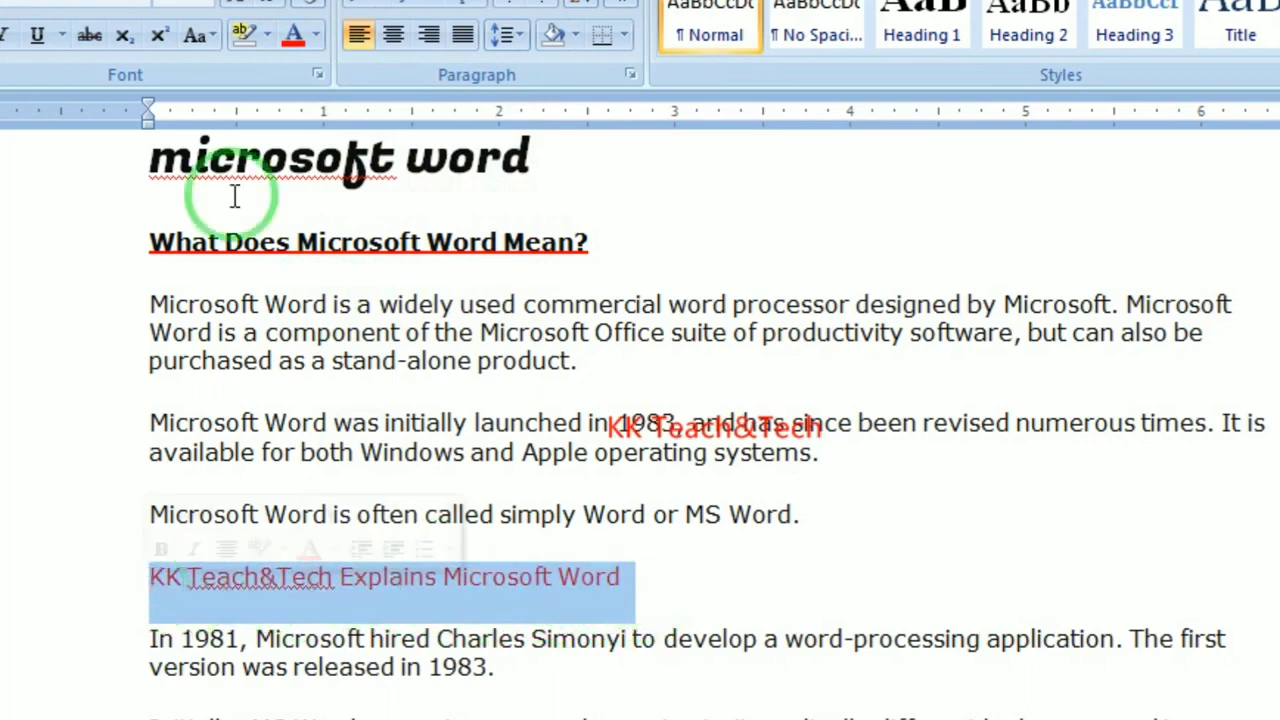
{"action": "left_click", "coordinate": [269, 30]}
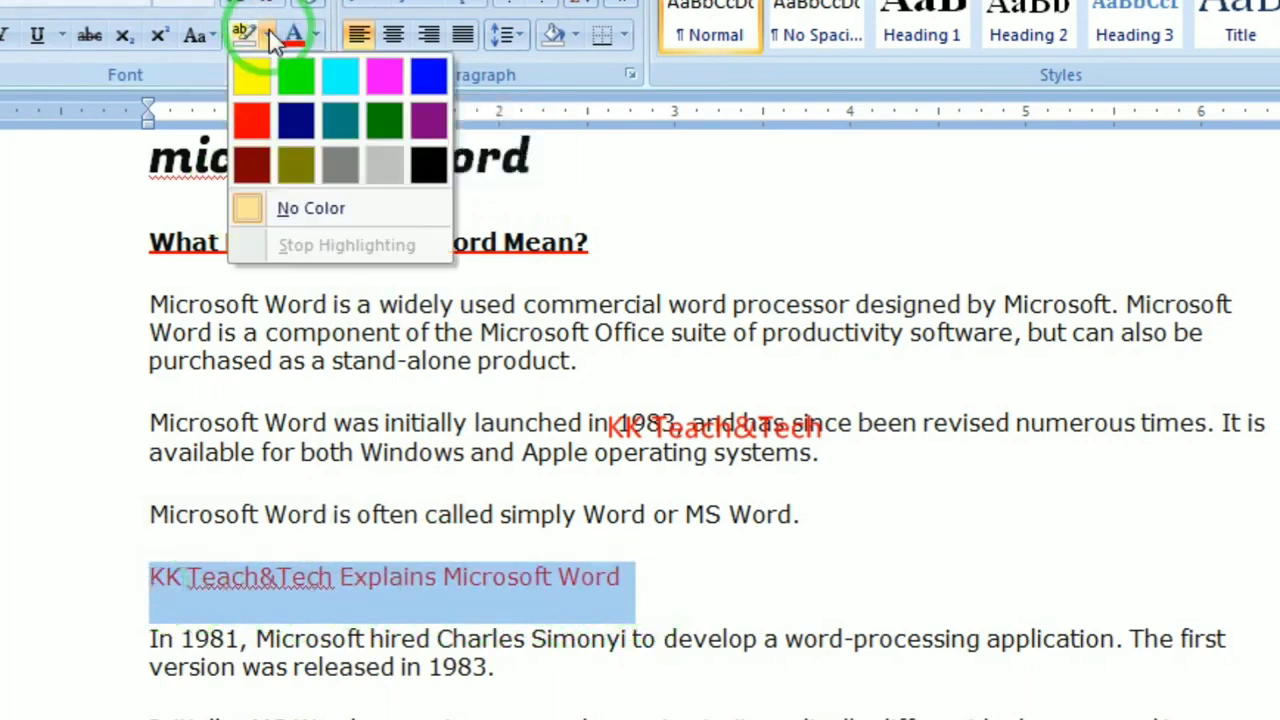
{"action": "left_click", "coordinate": [265, 82]}
{"action": "left_click", "coordinate": [760, 638]}
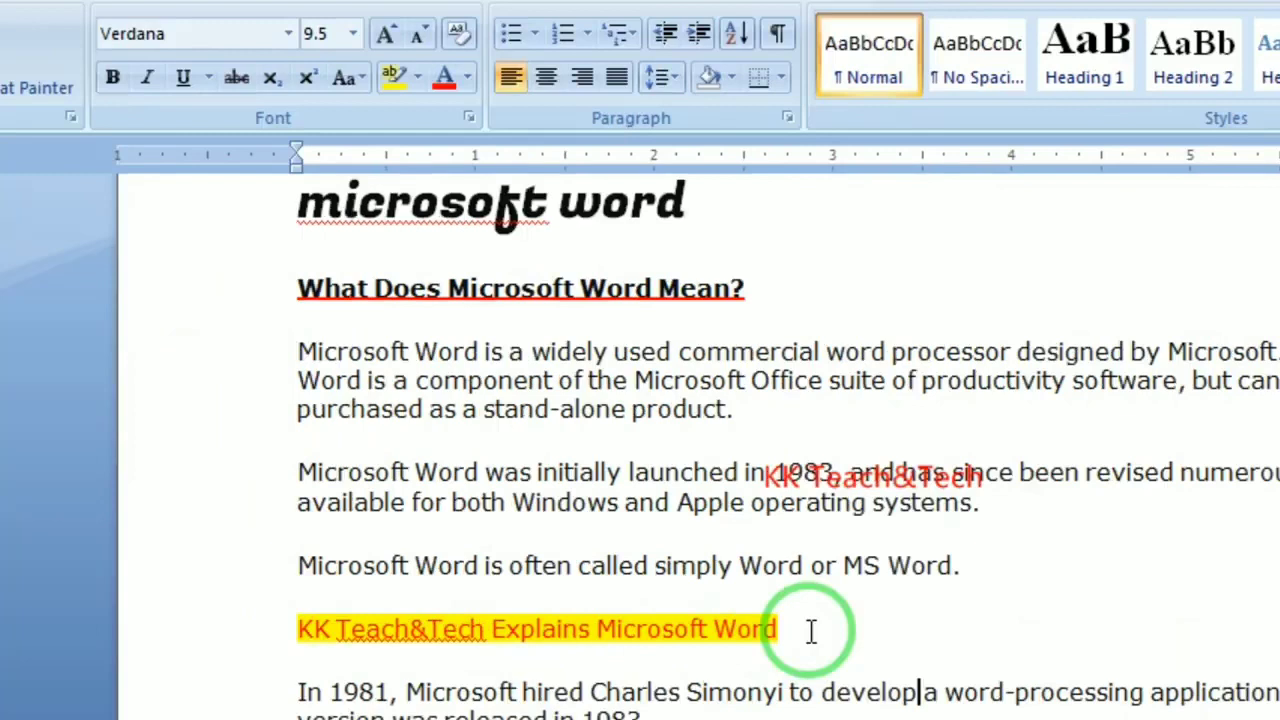
Make the KK Teach&Tech line bold, enlarged to 14 pt Verdana, and underlined
{"action": "left_click_drag", "start_coordinate": [662, 580], "coordinate": [311, 573]}
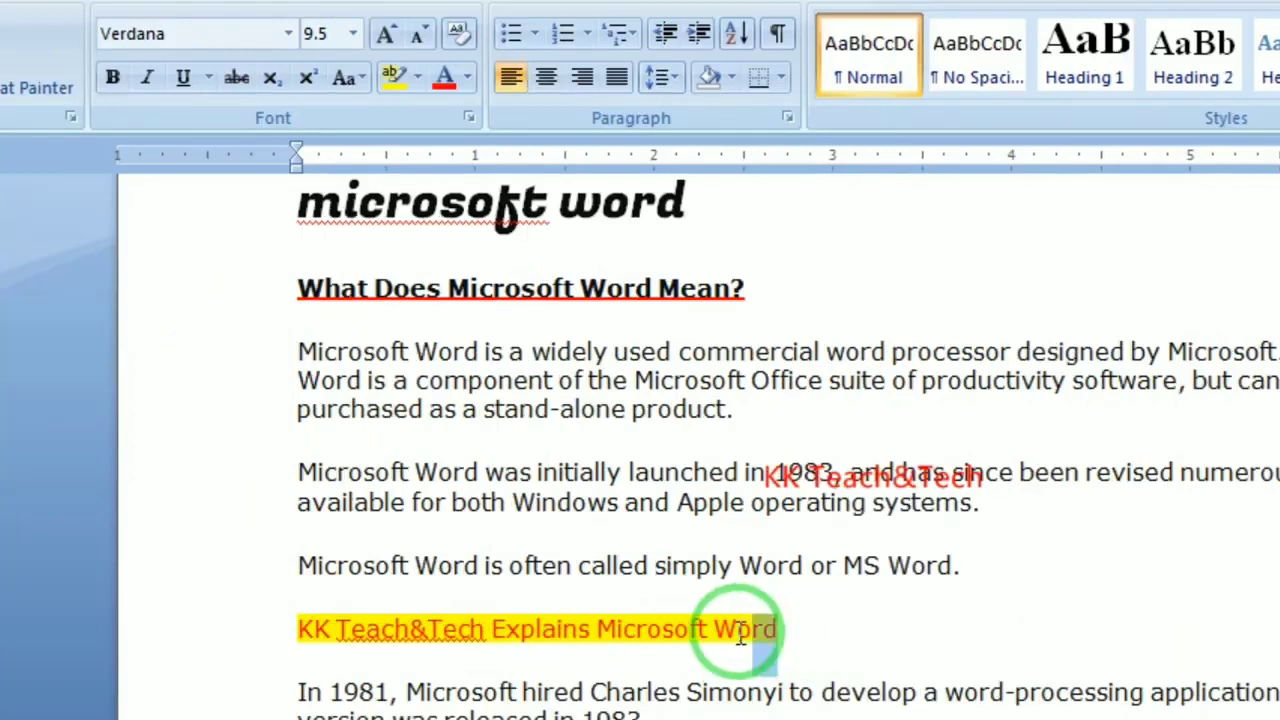
{"action": "left_click_drag", "start_coordinate": [462, 622], "coordinate": [298, 628]}
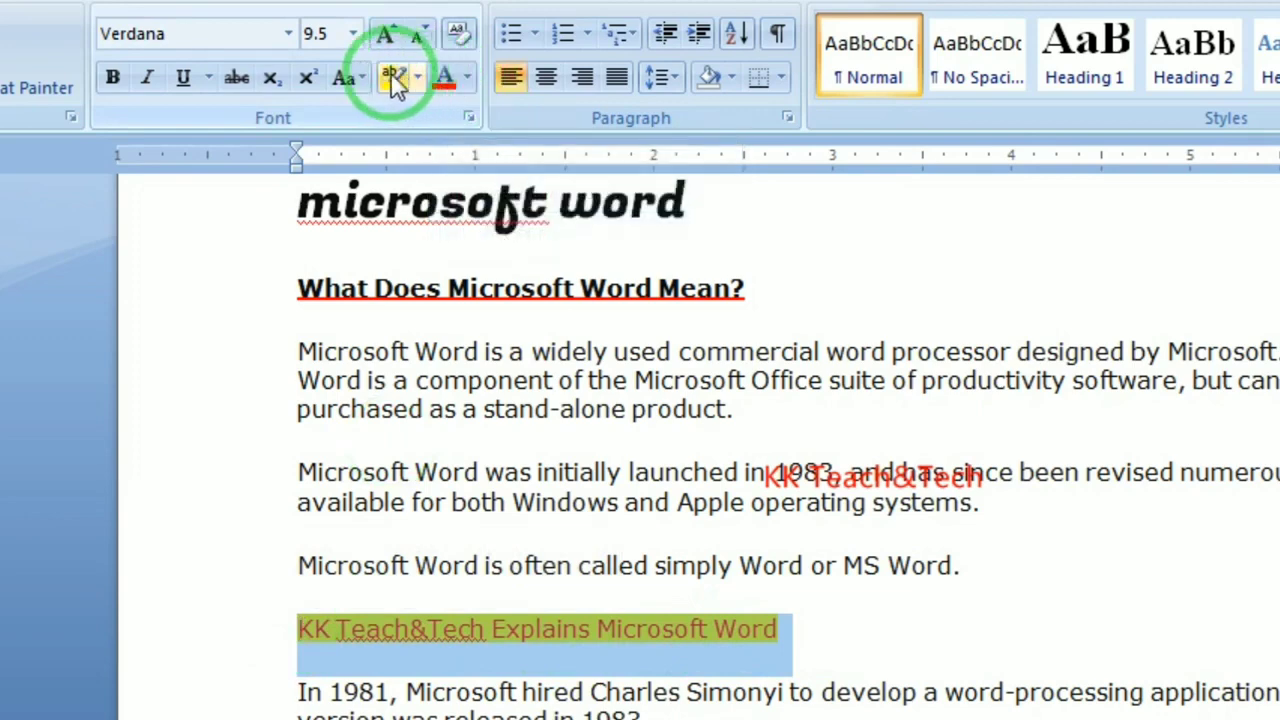
{"action": "left_click", "coordinate": [113, 78]}
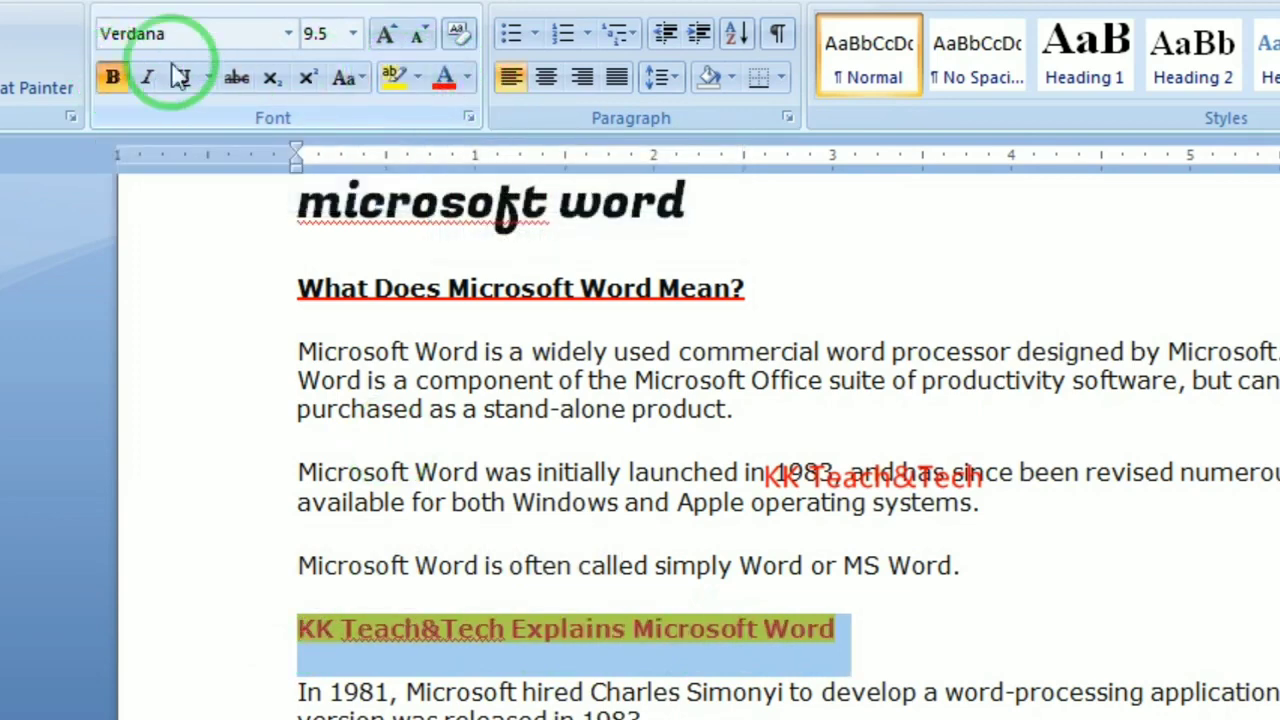
{"action": "left_click", "coordinate": [288, 34]}
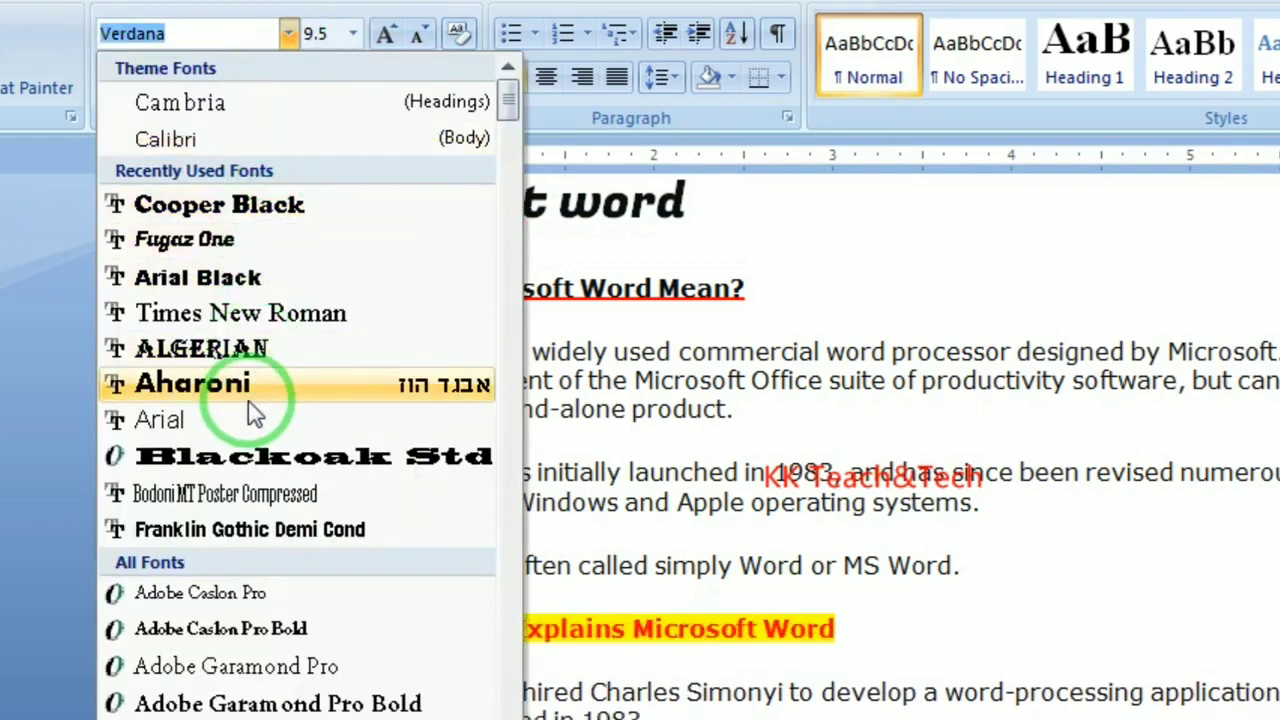
{"action": "left_click", "coordinate": [388, 35]}
{"action": "left_click", "coordinate": [388, 35]}
{"action": "left_click", "coordinate": [388, 35]}
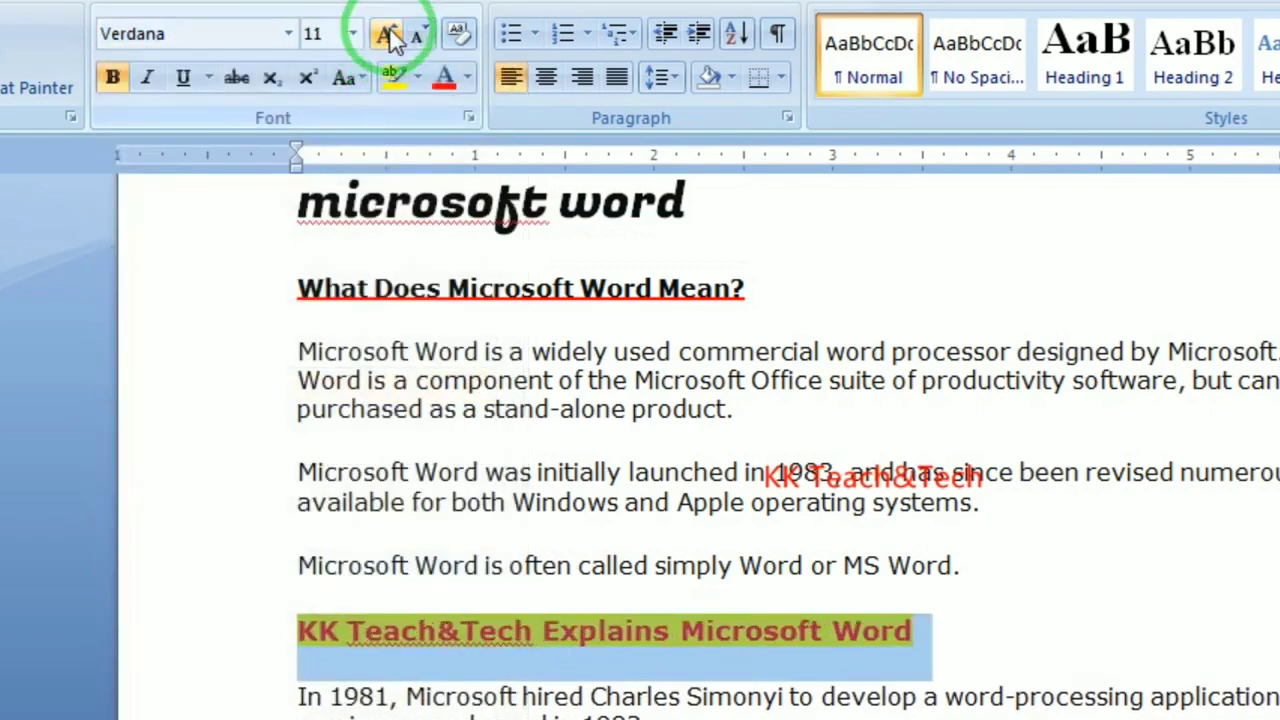
{"action": "left_click", "coordinate": [388, 35]}
{"action": "left_click", "coordinate": [388, 35]}
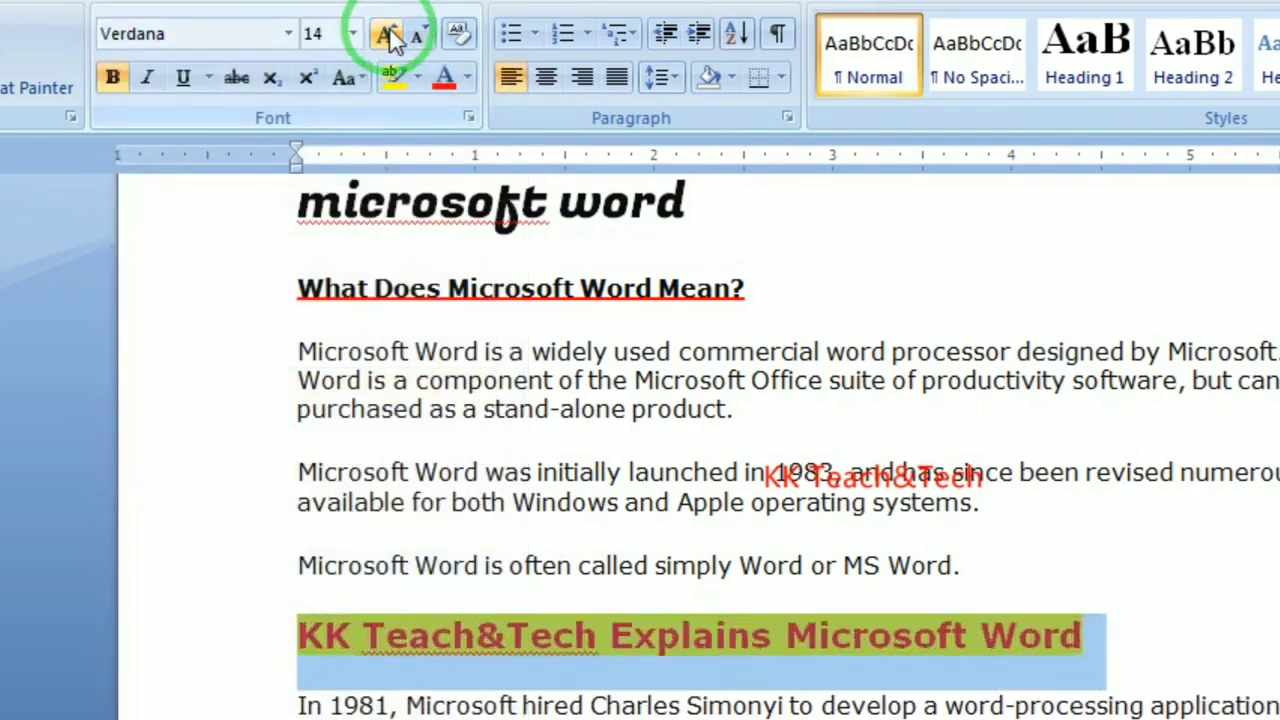
{"action": "left_click", "coordinate": [186, 84]}
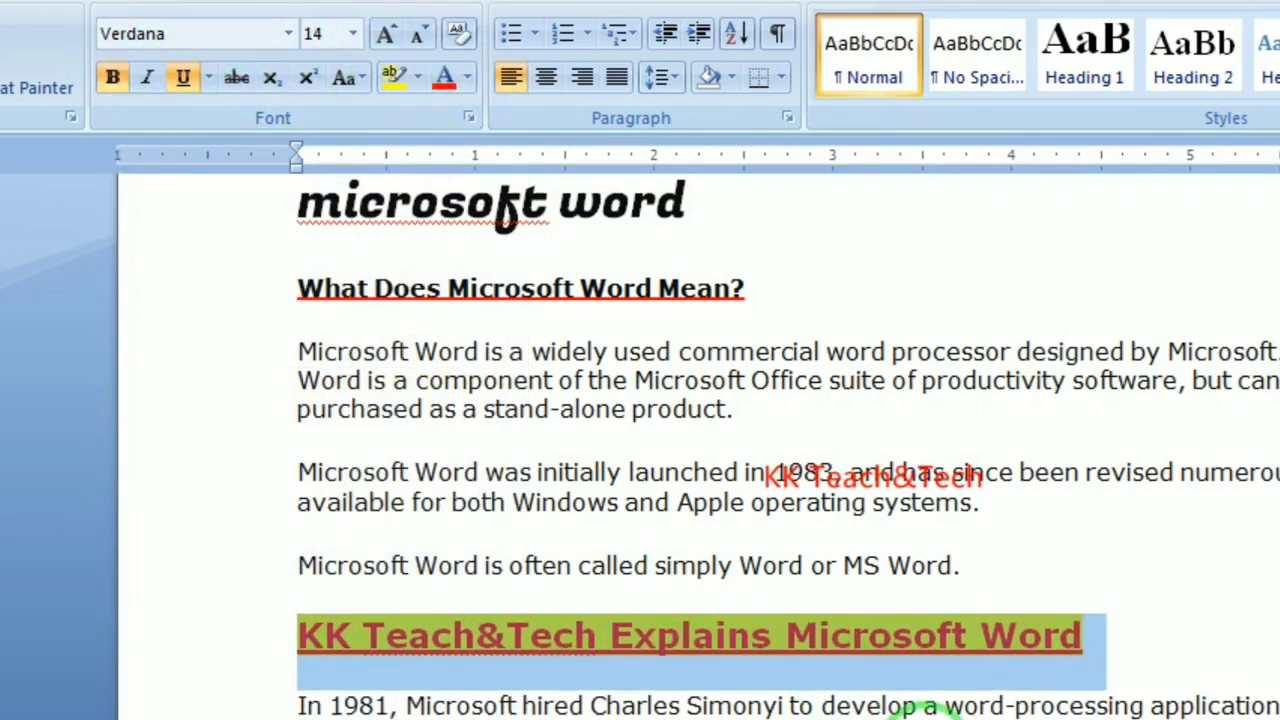
{"action": "left_click", "coordinate": [1046, 663]}
{"action": "left_click_drag", "start_coordinate": [1126, 634], "coordinate": [318, 640]}
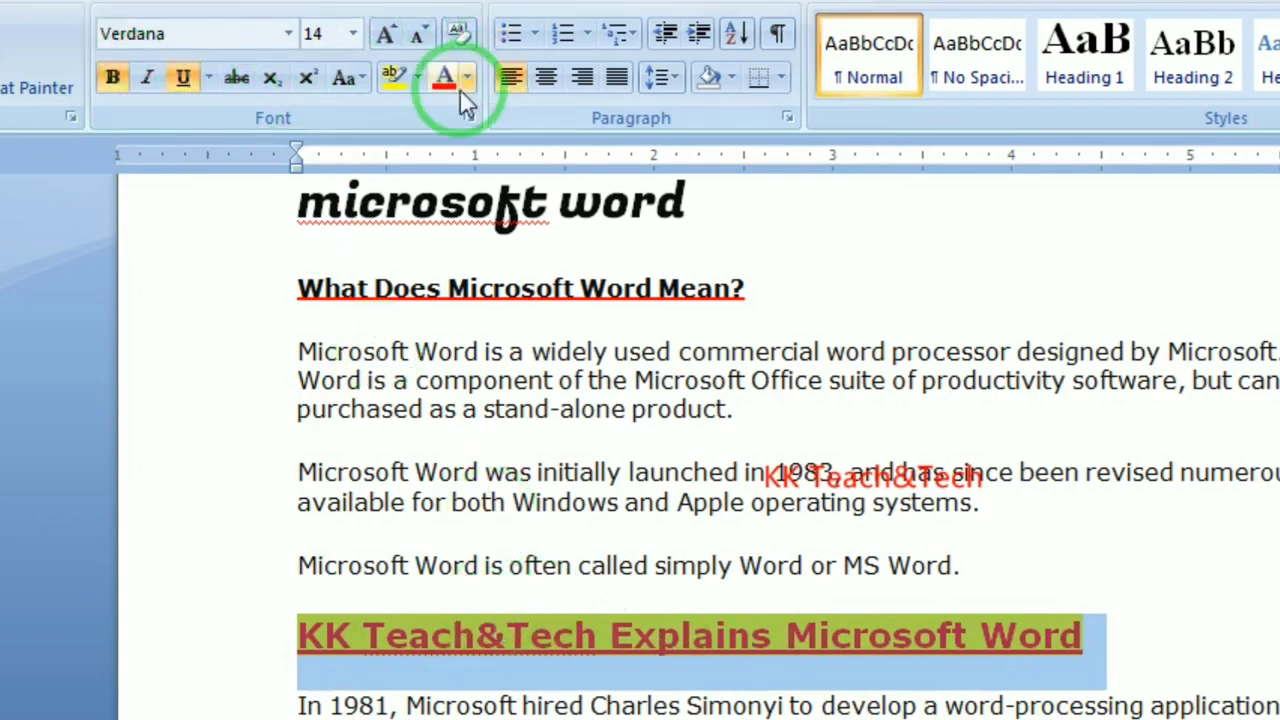
{"action": "left_click", "coordinate": [758, 596]}
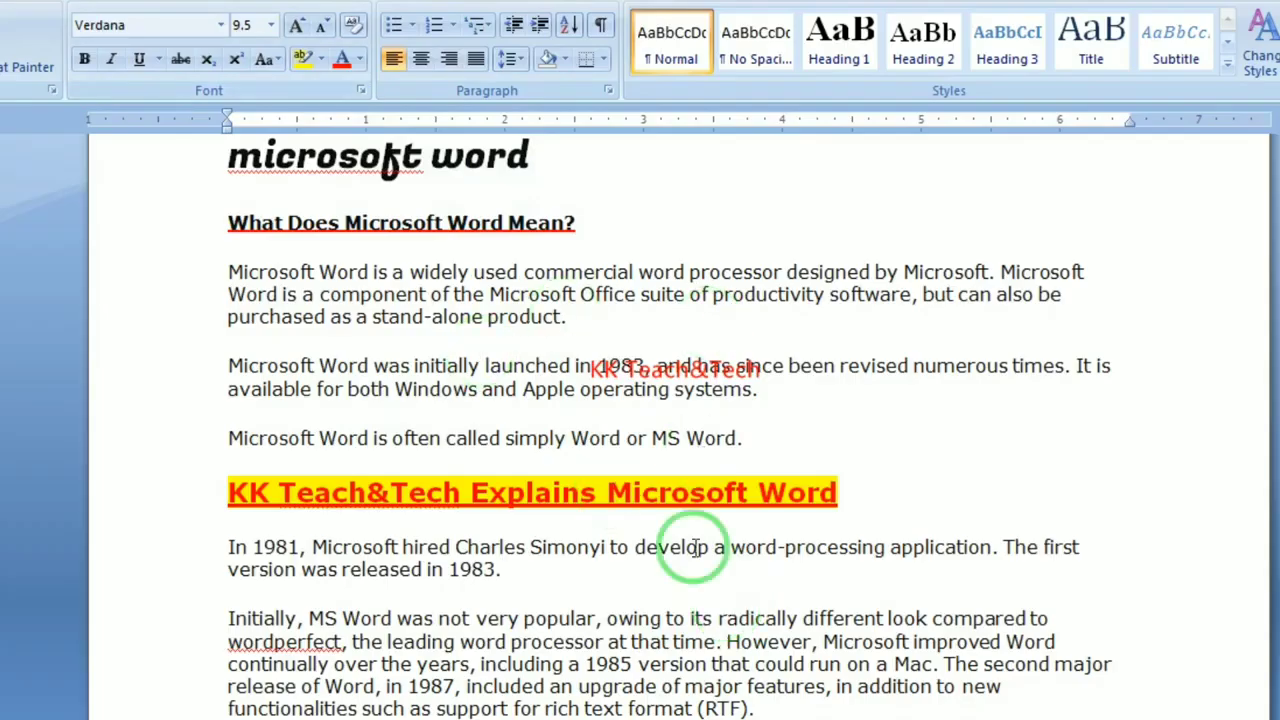
Set the 'Initially, MS Word' paragraph to Fugaz One at 20 pt
{"action": "left_click_drag", "start_coordinate": [768, 708], "coordinate": [180, 616]}
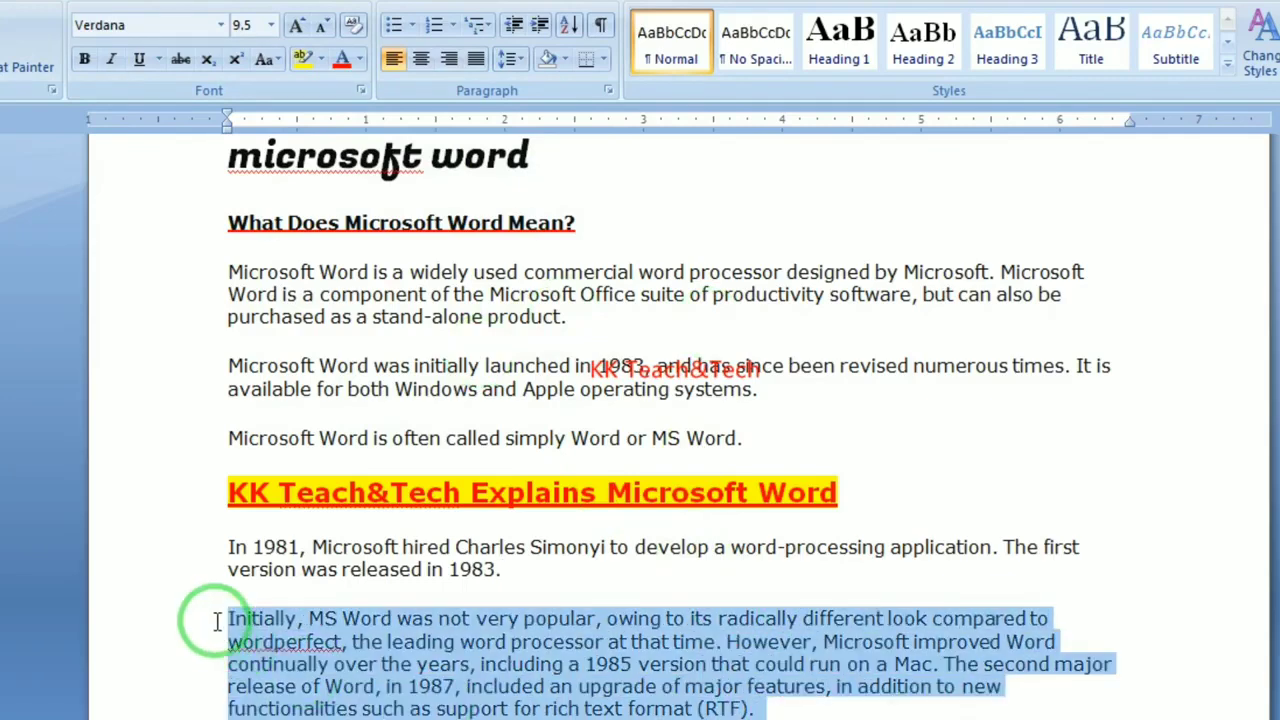
{"action": "scroll", "coordinate": [600, 400], "scroll_direction": "down", "scroll_amount": 4}
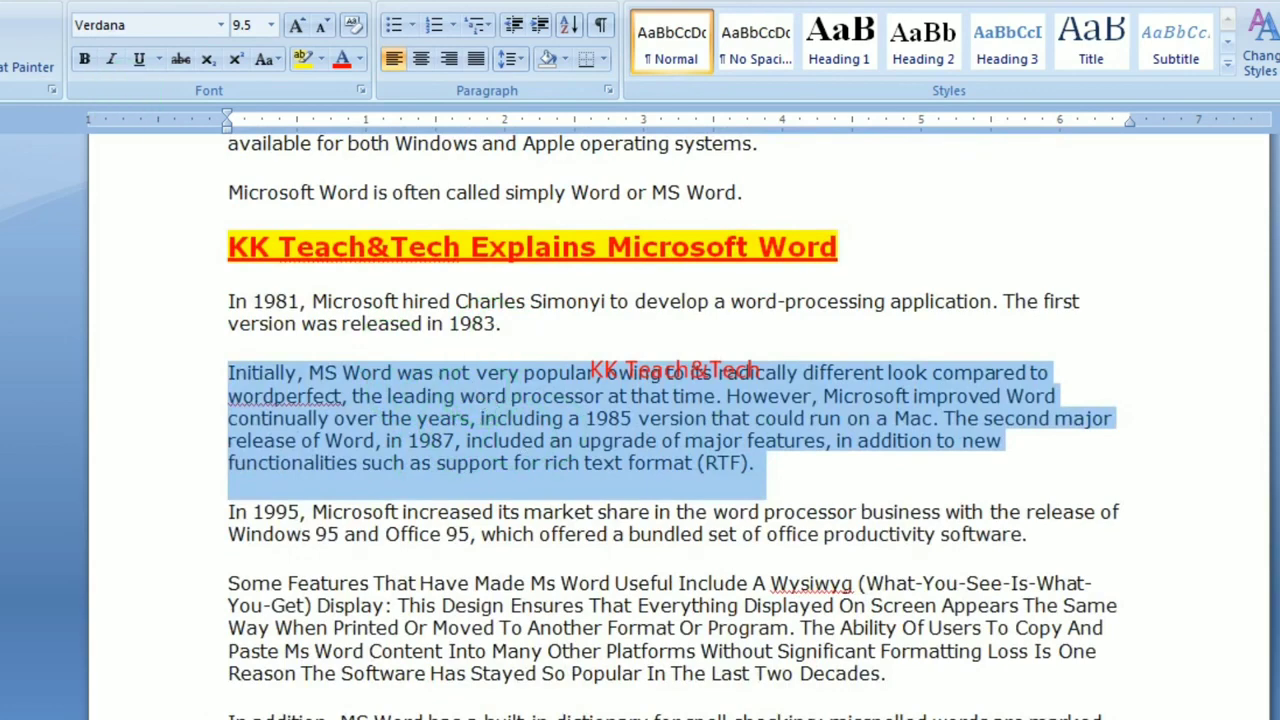
{"action": "left_click", "coordinate": [221, 25]}
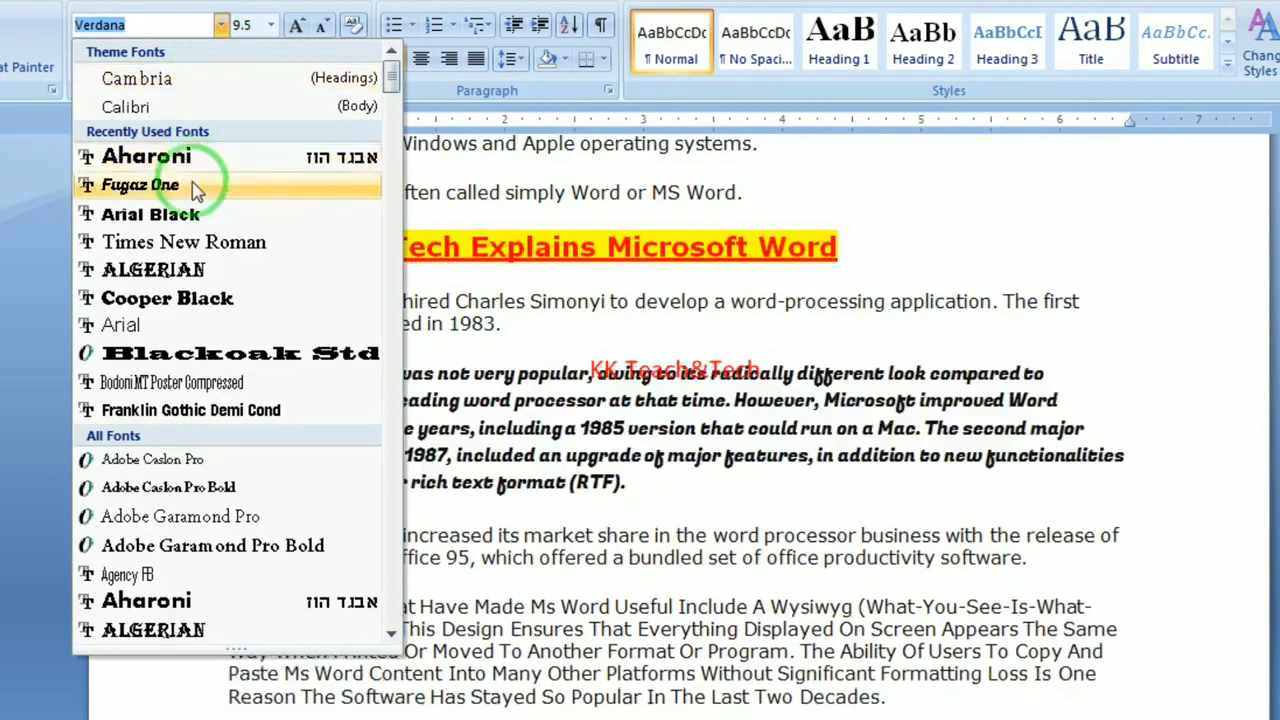
{"action": "left_click", "coordinate": [197, 190]}
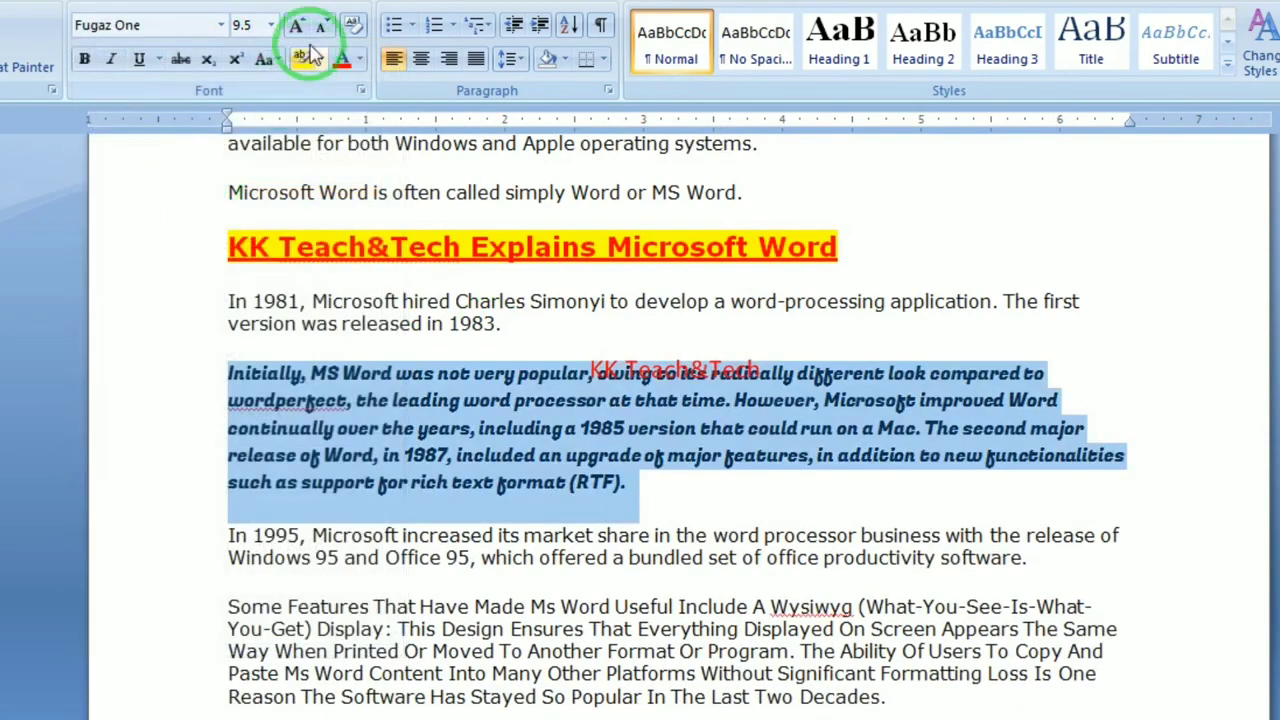
{"action": "left_click", "coordinate": [270, 25]}
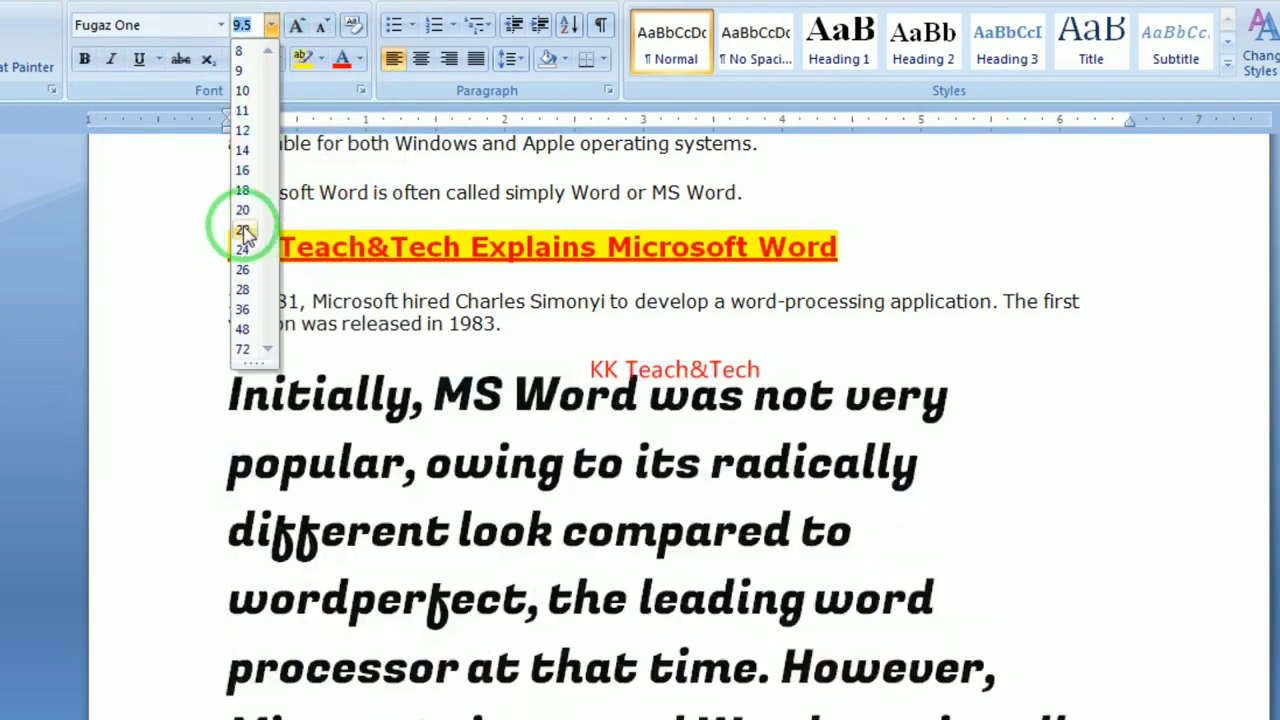
{"action": "left_click", "coordinate": [243, 210]}
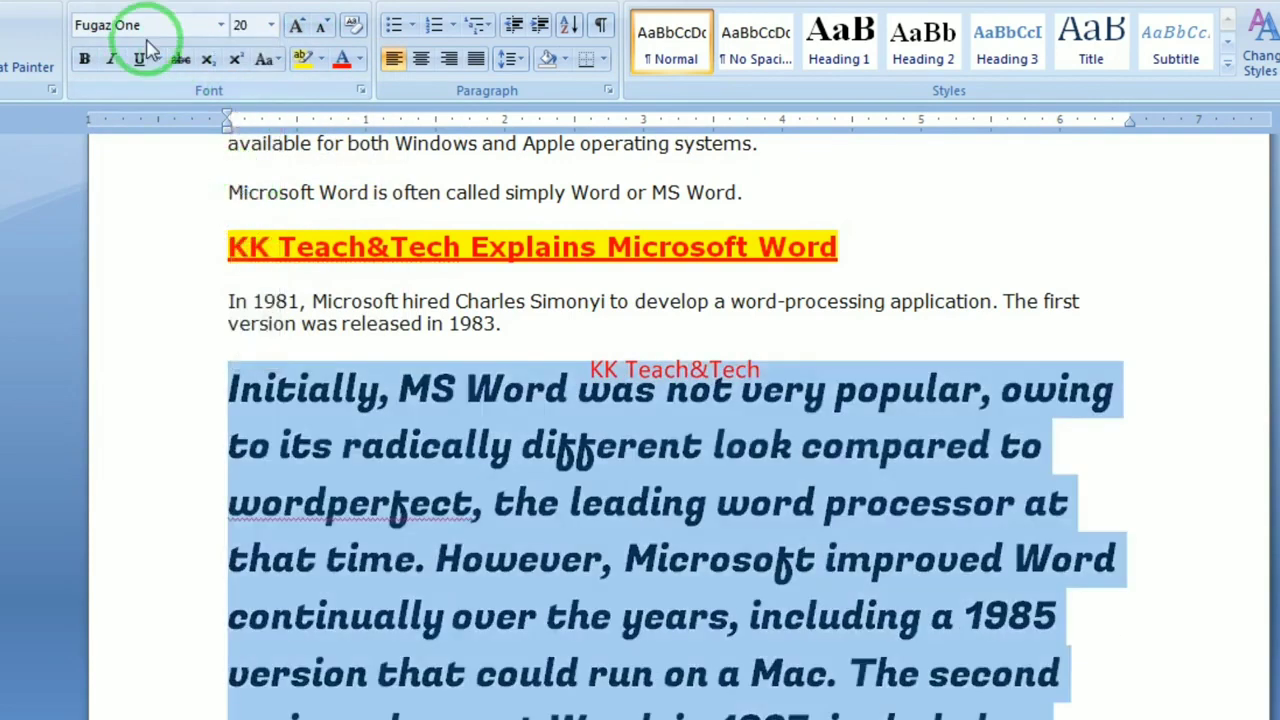
Make the paragraph bold, underlined and light blue
{"action": "left_click", "coordinate": [85, 60]}
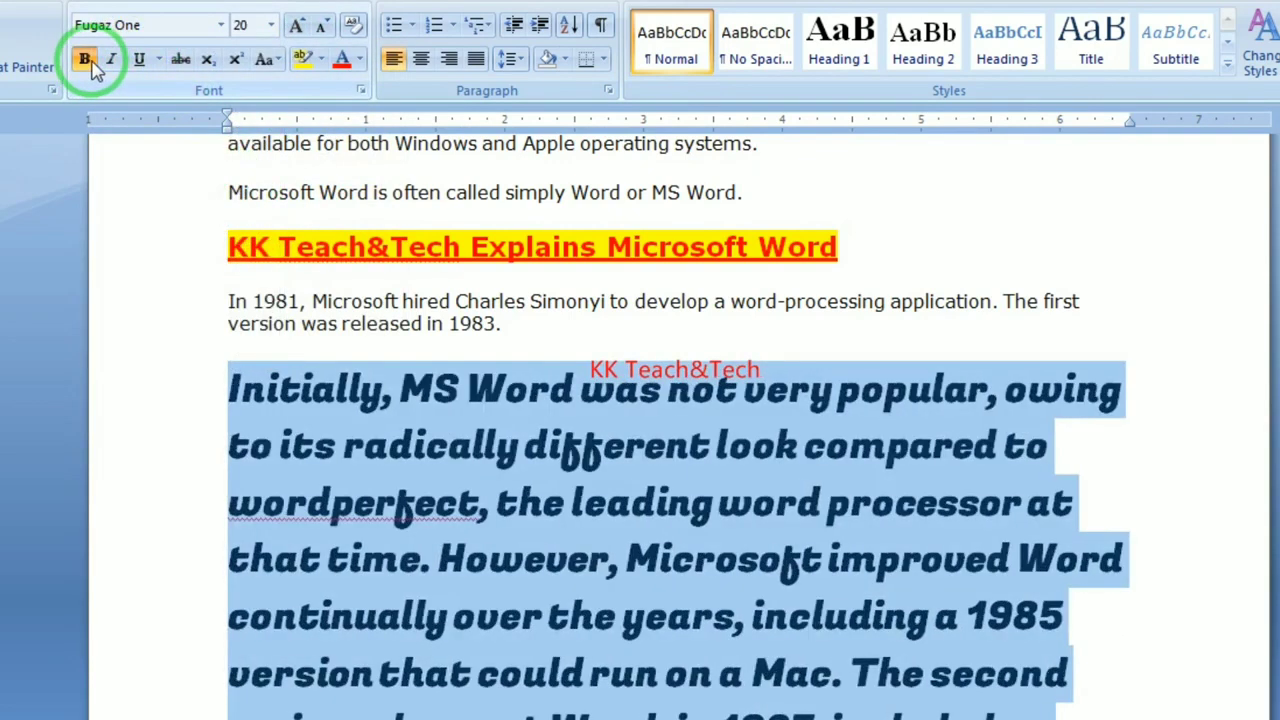
{"action": "left_click", "coordinate": [141, 62]}
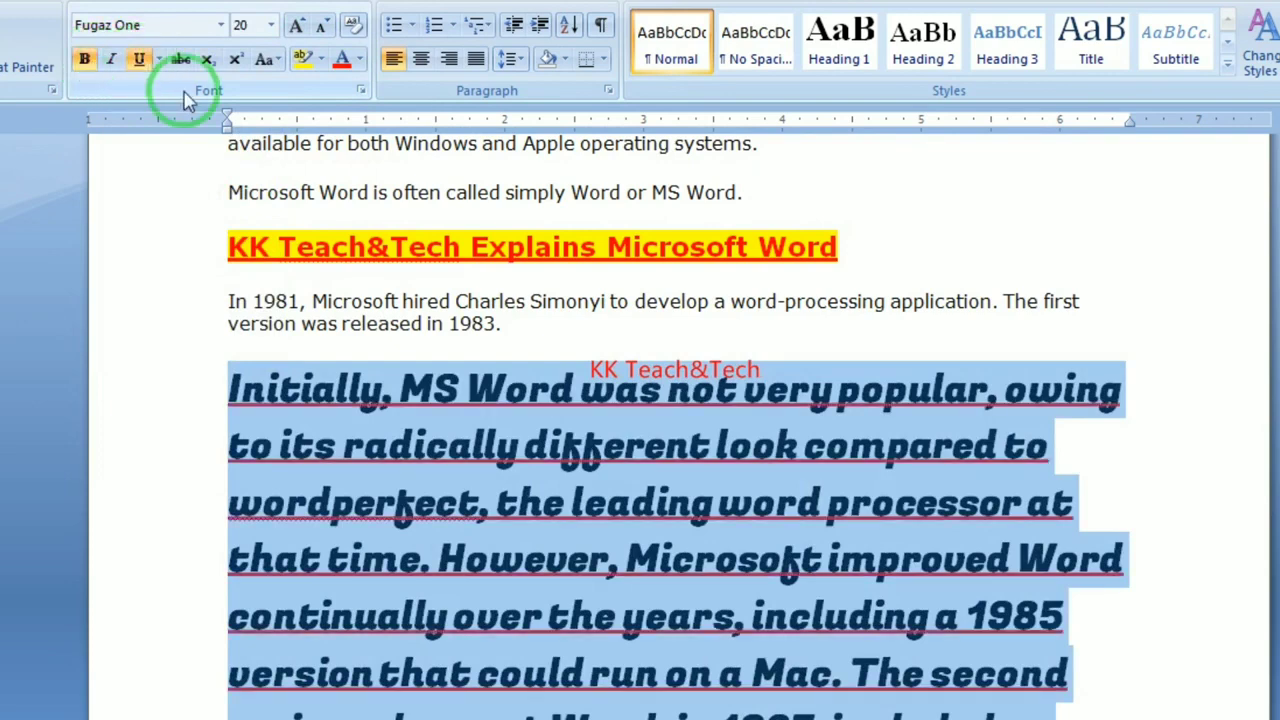
{"action": "left_click", "coordinate": [360, 60]}
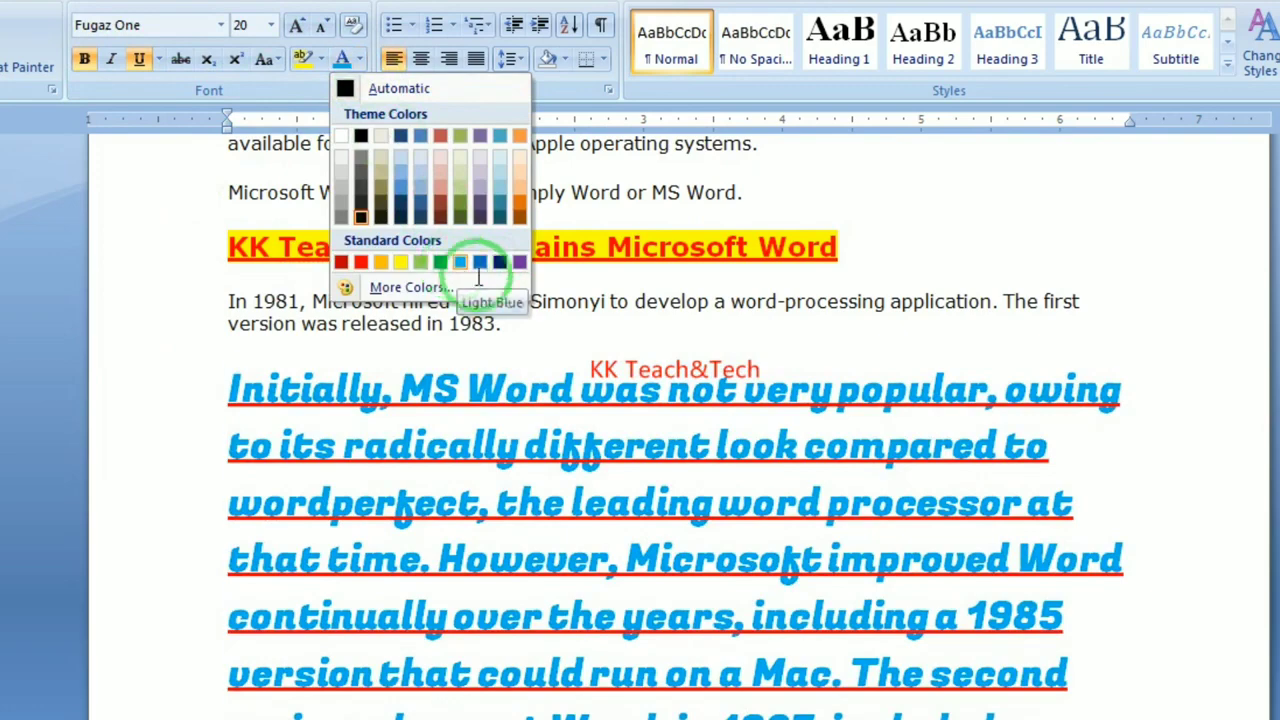
{"action": "left_click", "coordinate": [459, 264]}
{"action": "left_click", "coordinate": [1230, 611]}
{"action": "scroll", "coordinate": [675, 424], "scroll_direction": "down", "scroll_amount": 2}
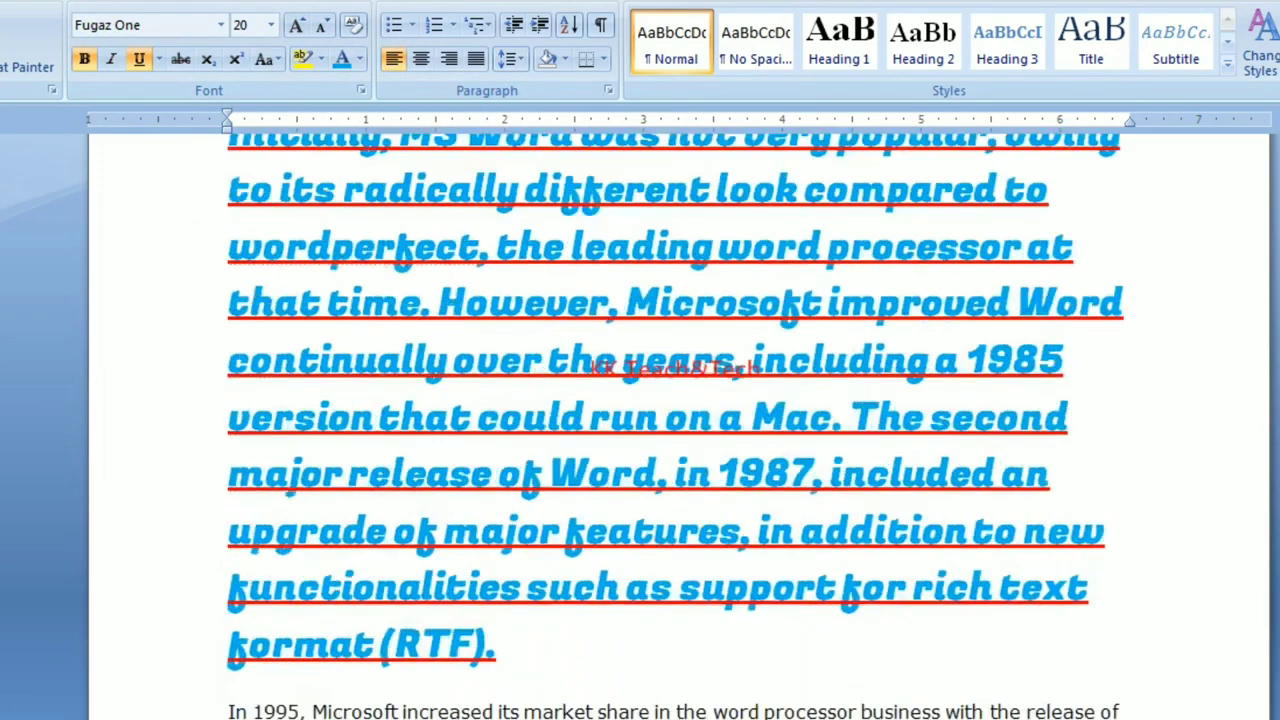
{"action": "scroll", "coordinate": [675, 424], "scroll_direction": "down", "scroll_amount": 1}
{"action": "scroll", "coordinate": [675, 424], "scroll_direction": "up", "scroll_amount": 2}
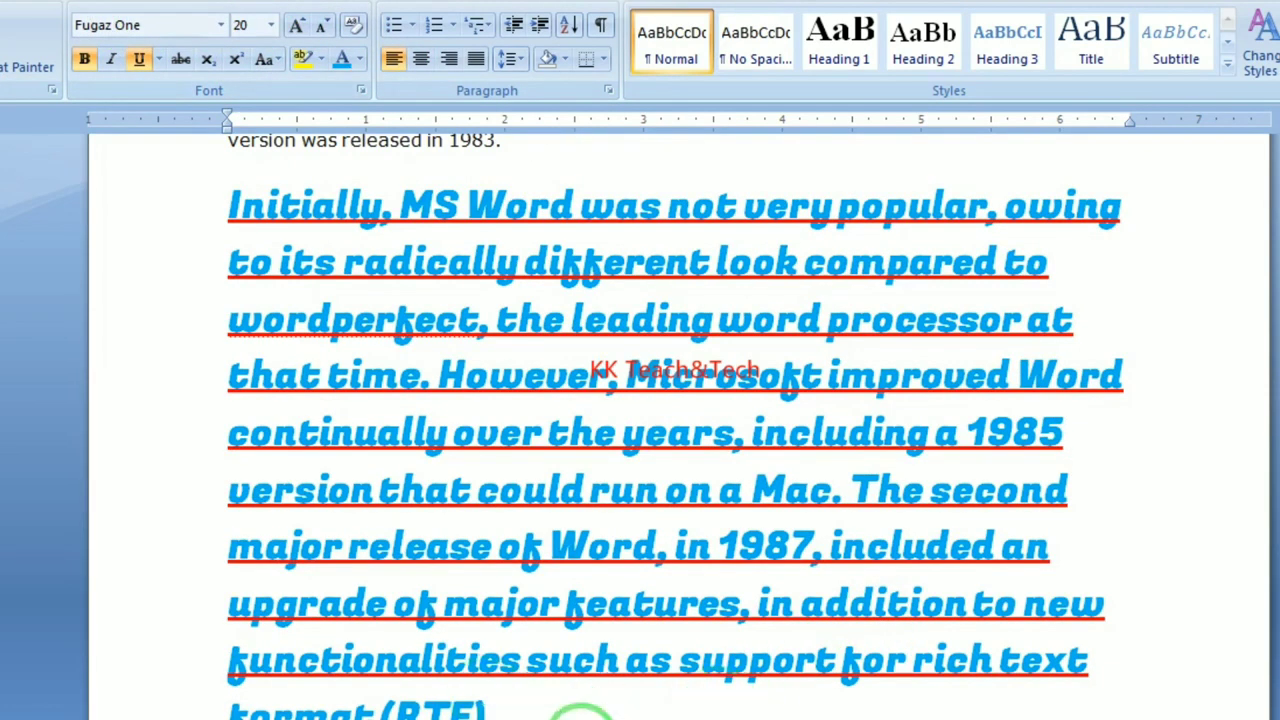
{"action": "left_click_drag", "start_coordinate": [548, 712], "coordinate": [218, 208]}
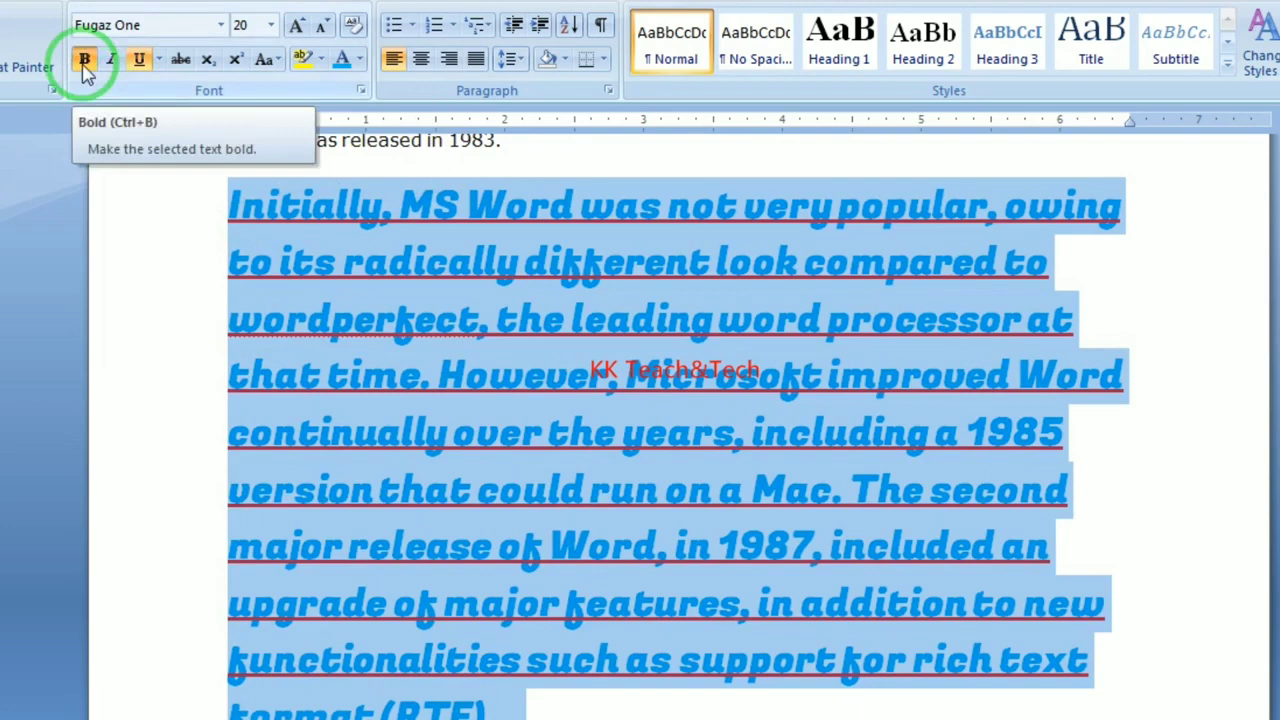
{"action": "left_click", "coordinate": [85, 62]}
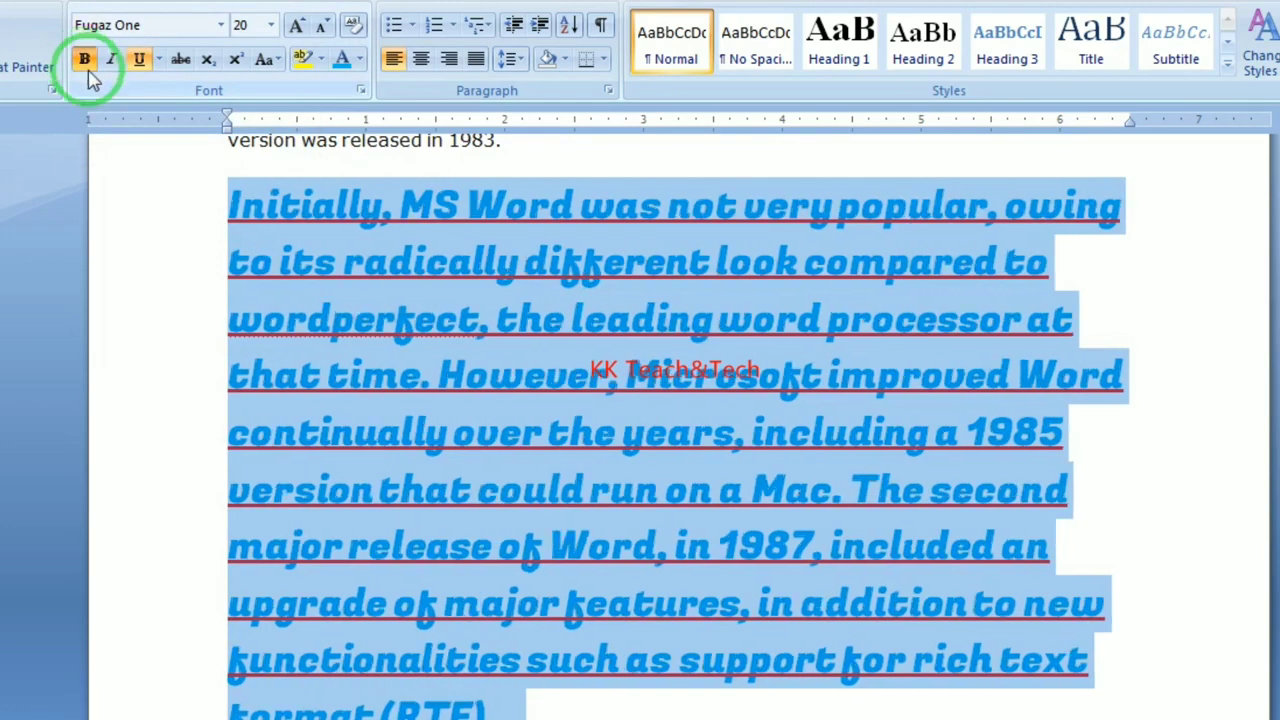
{"action": "left_click", "coordinate": [139, 60]}
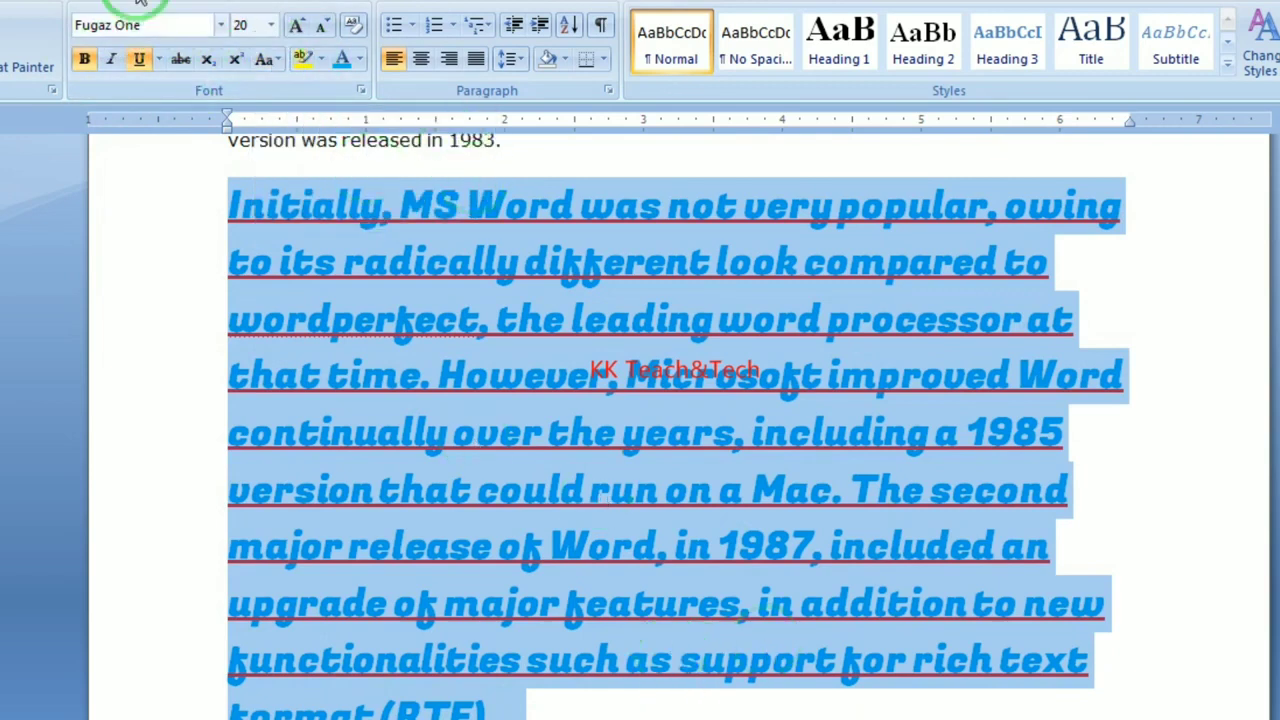
Clear all formatting from the 'Initially, MS Word' paragraph, back to plain Calibri 11
{"action": "mouse_move", "coordinate": [497, 710]}
{"action": "left_mouse_down"}
{"action": "mouse_move", "coordinate": [184, 500]}
{"action": "mouse_move", "coordinate": [220, 206]}
{"action": "left_mouse_up"}
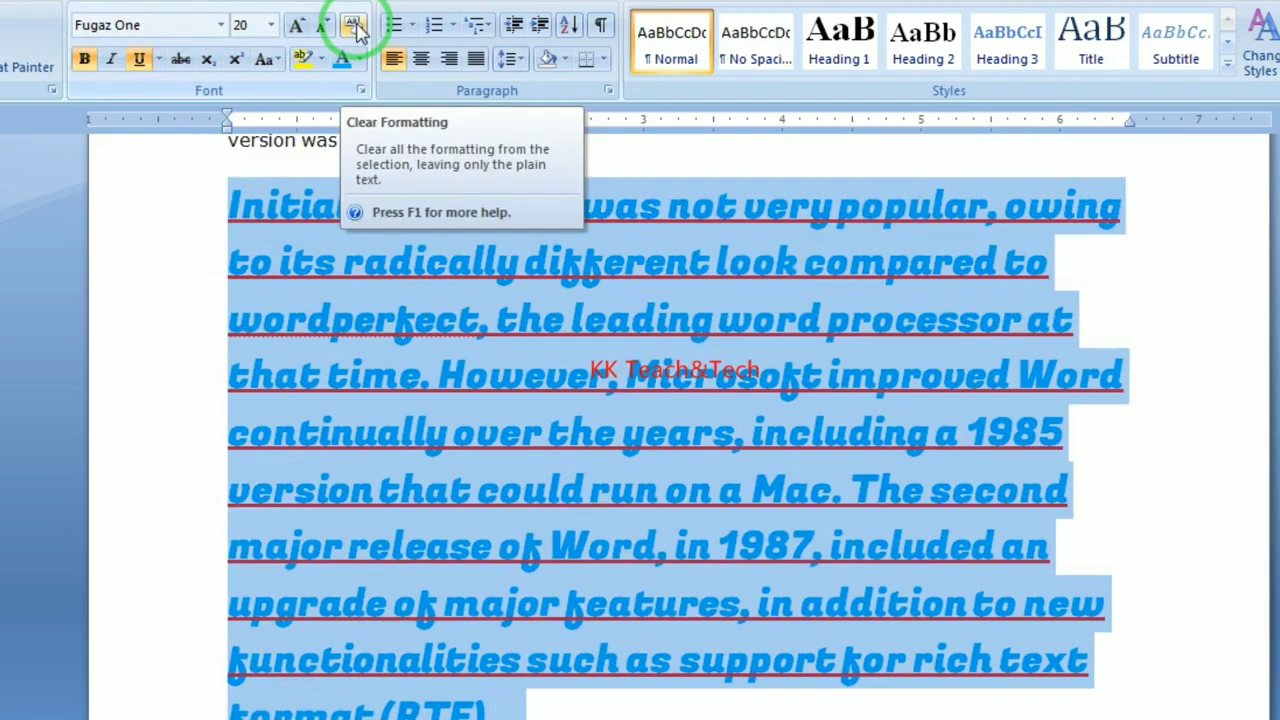
{"action": "left_click", "coordinate": [355, 26]}
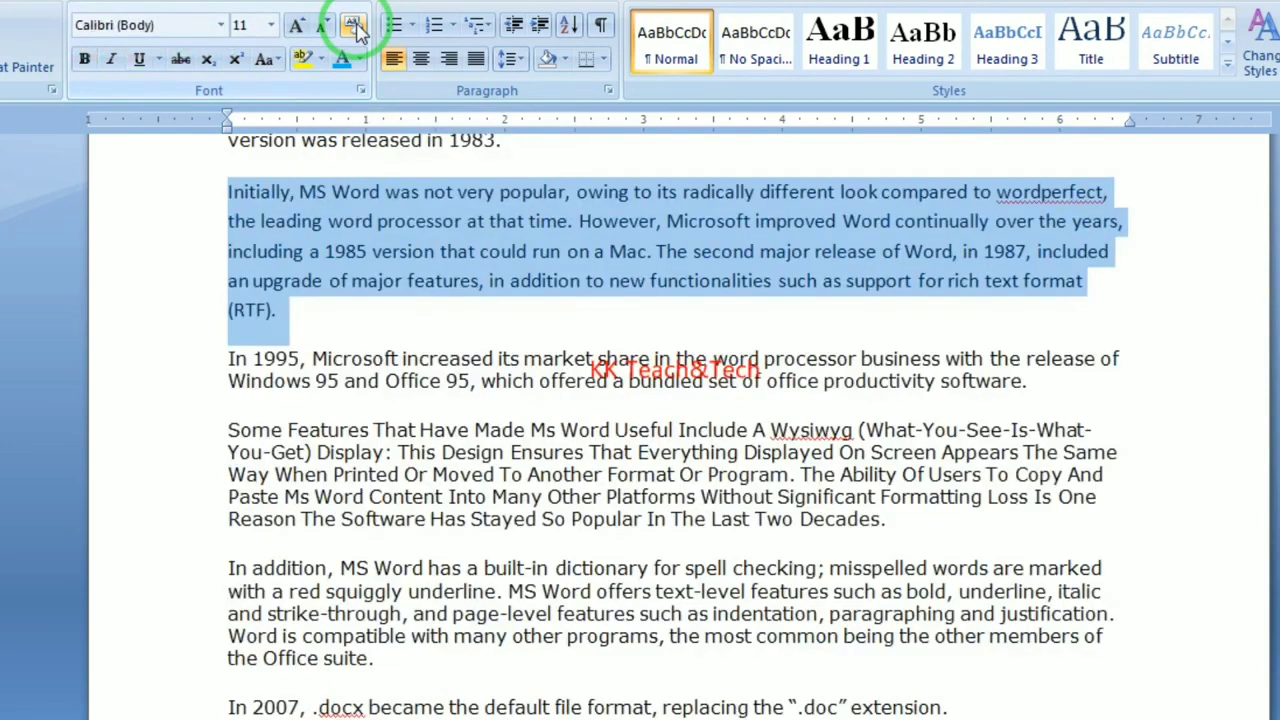